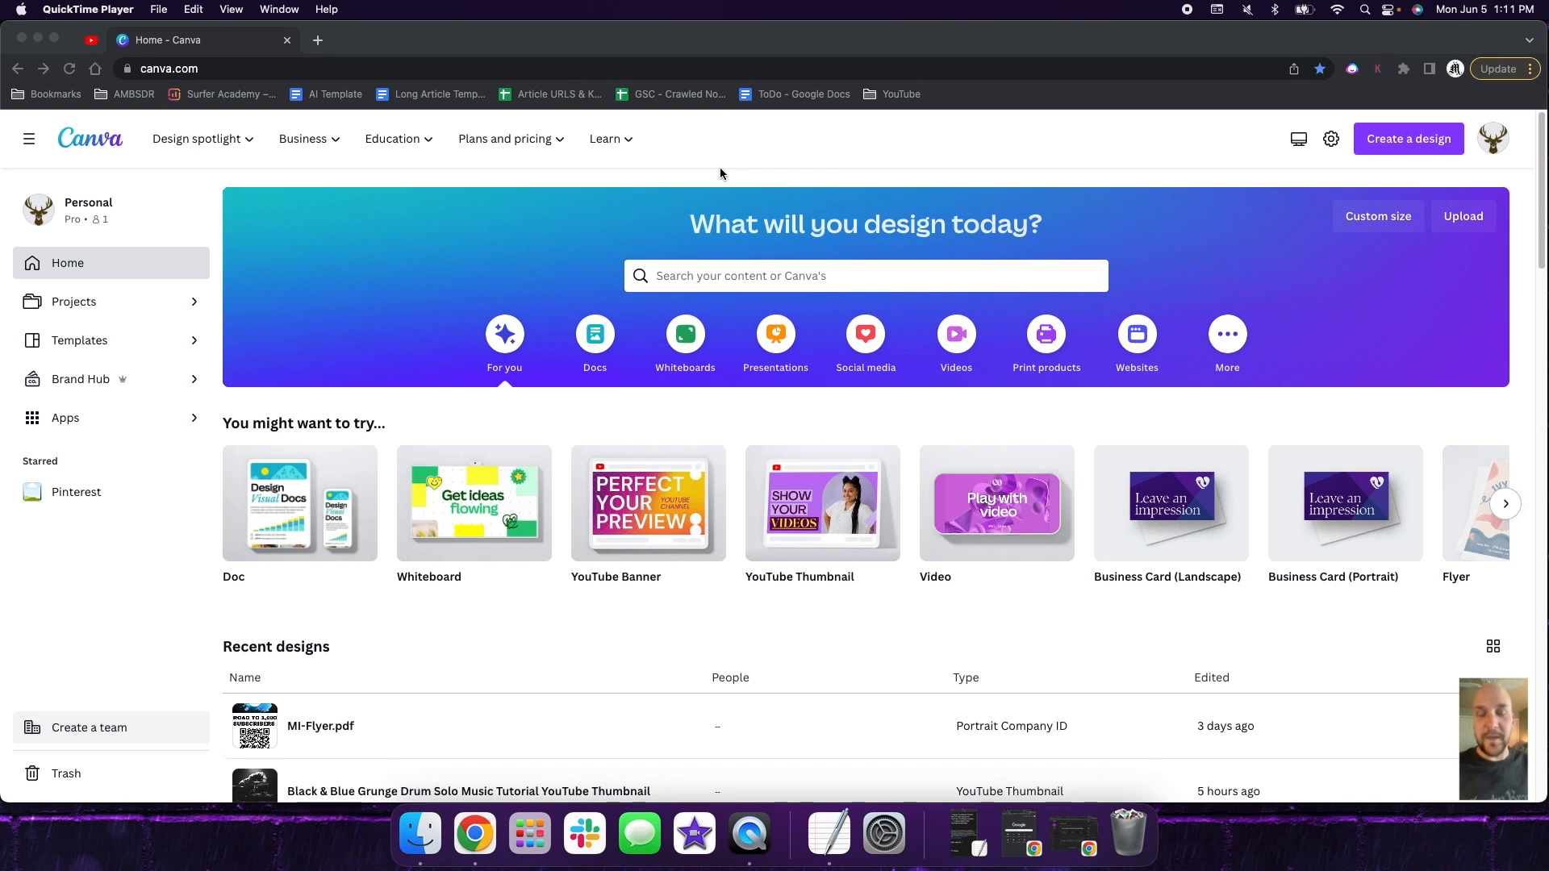
- Switch to YouTube and examine the thumbnail styles across the MrBeast channel's videos
{"action": "left_click", "coordinate": [91, 40]}
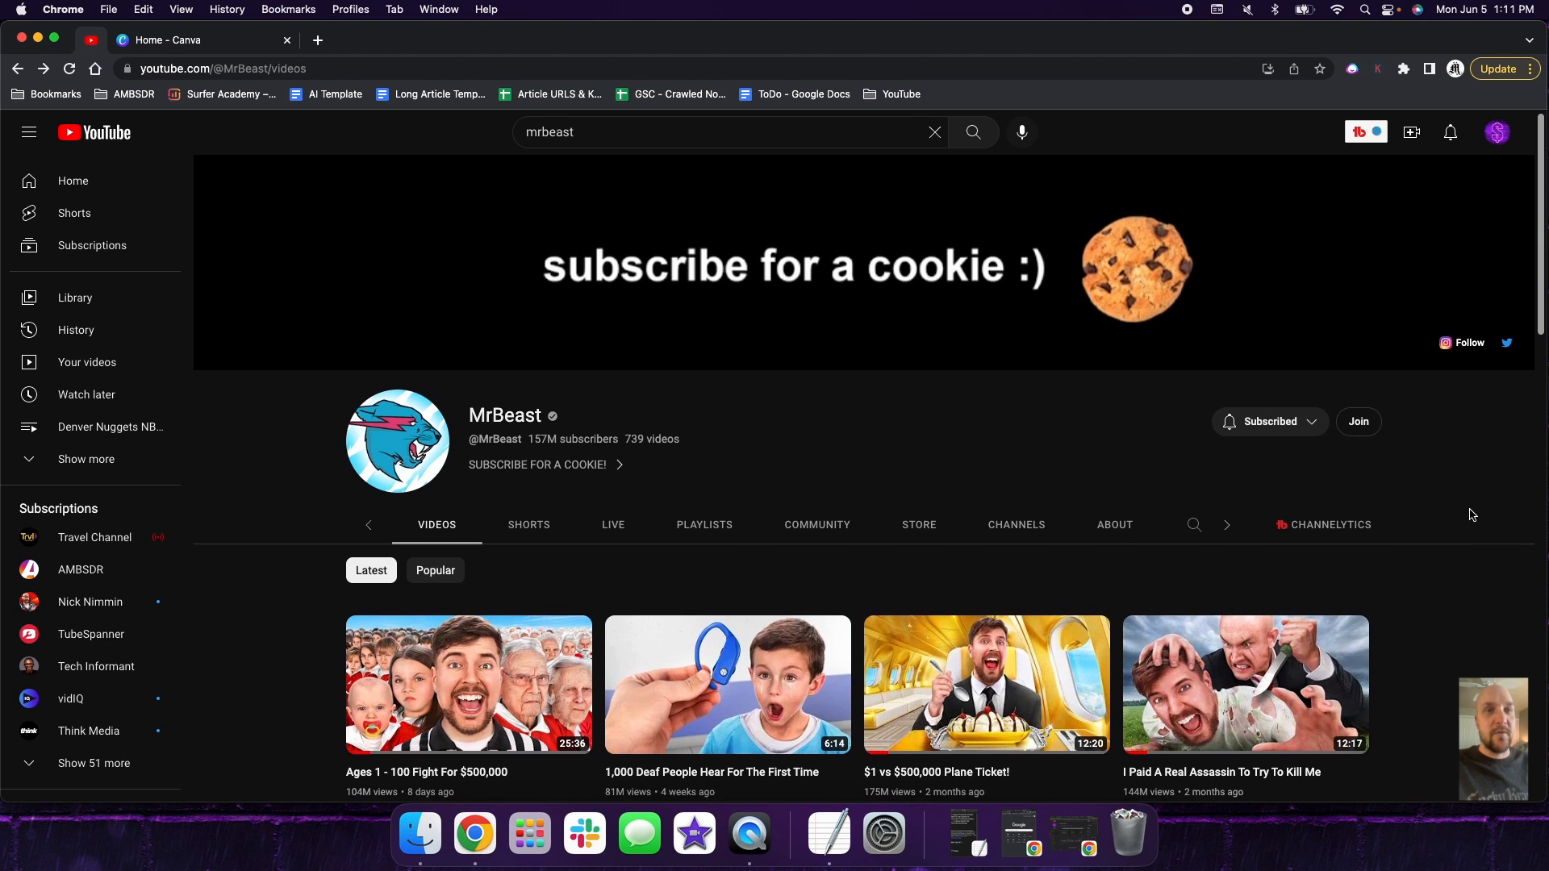
{"action": "scroll", "coordinate": [1472, 513], "scroll_direction": "down", "scroll_amount": 3}
{"action": "scroll", "coordinate": [1472, 513], "scroll_direction": "down", "scroll_amount": 4}
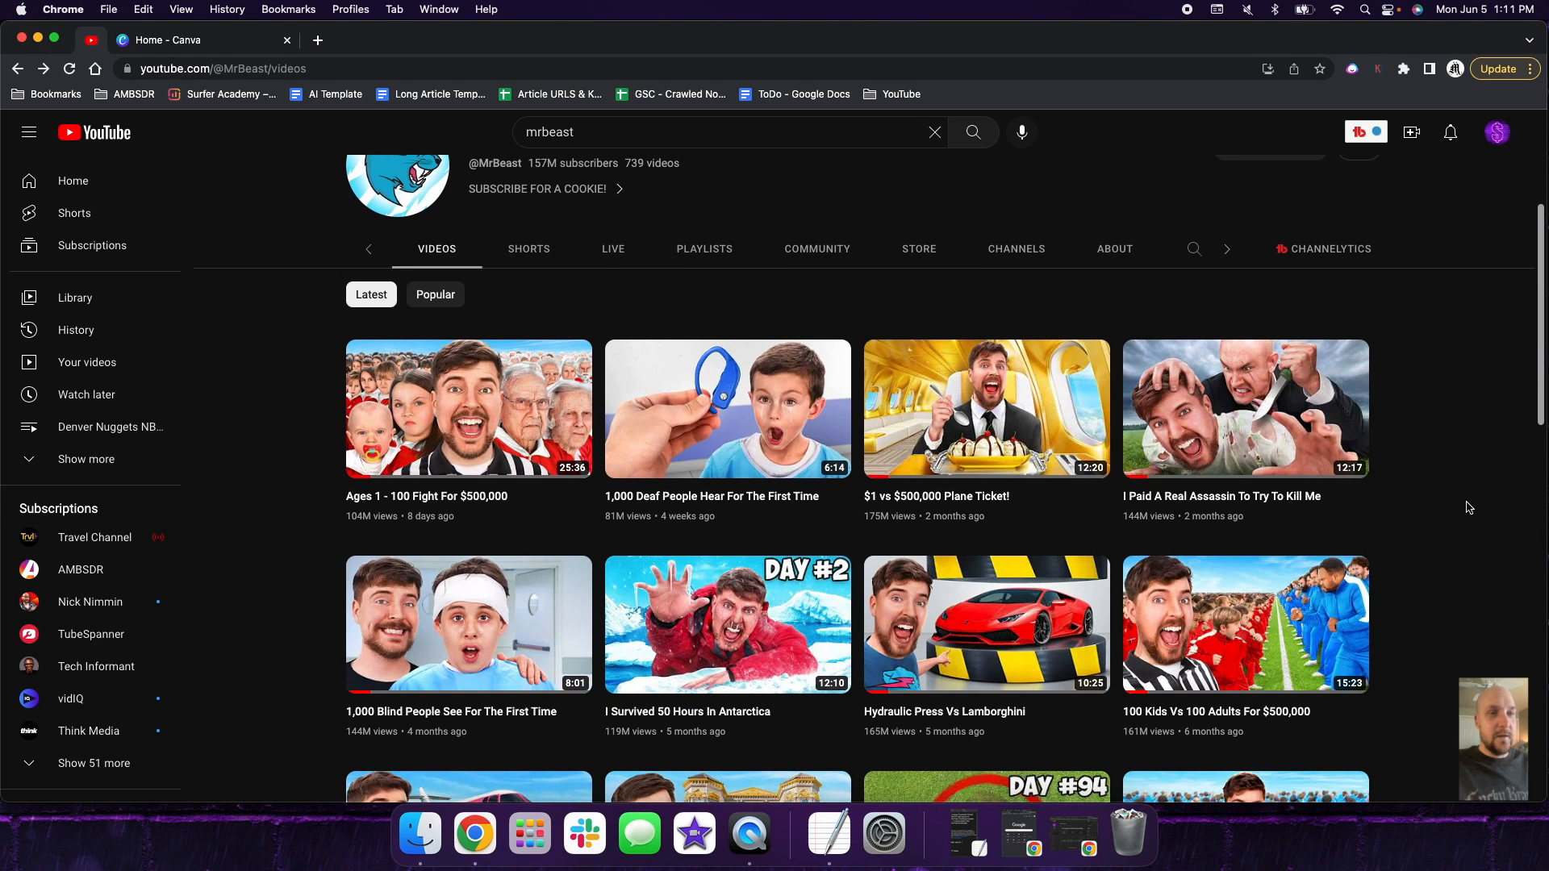
{"action": "scroll", "coordinate": [1469, 508], "scroll_direction": "down", "scroll_amount": 5}
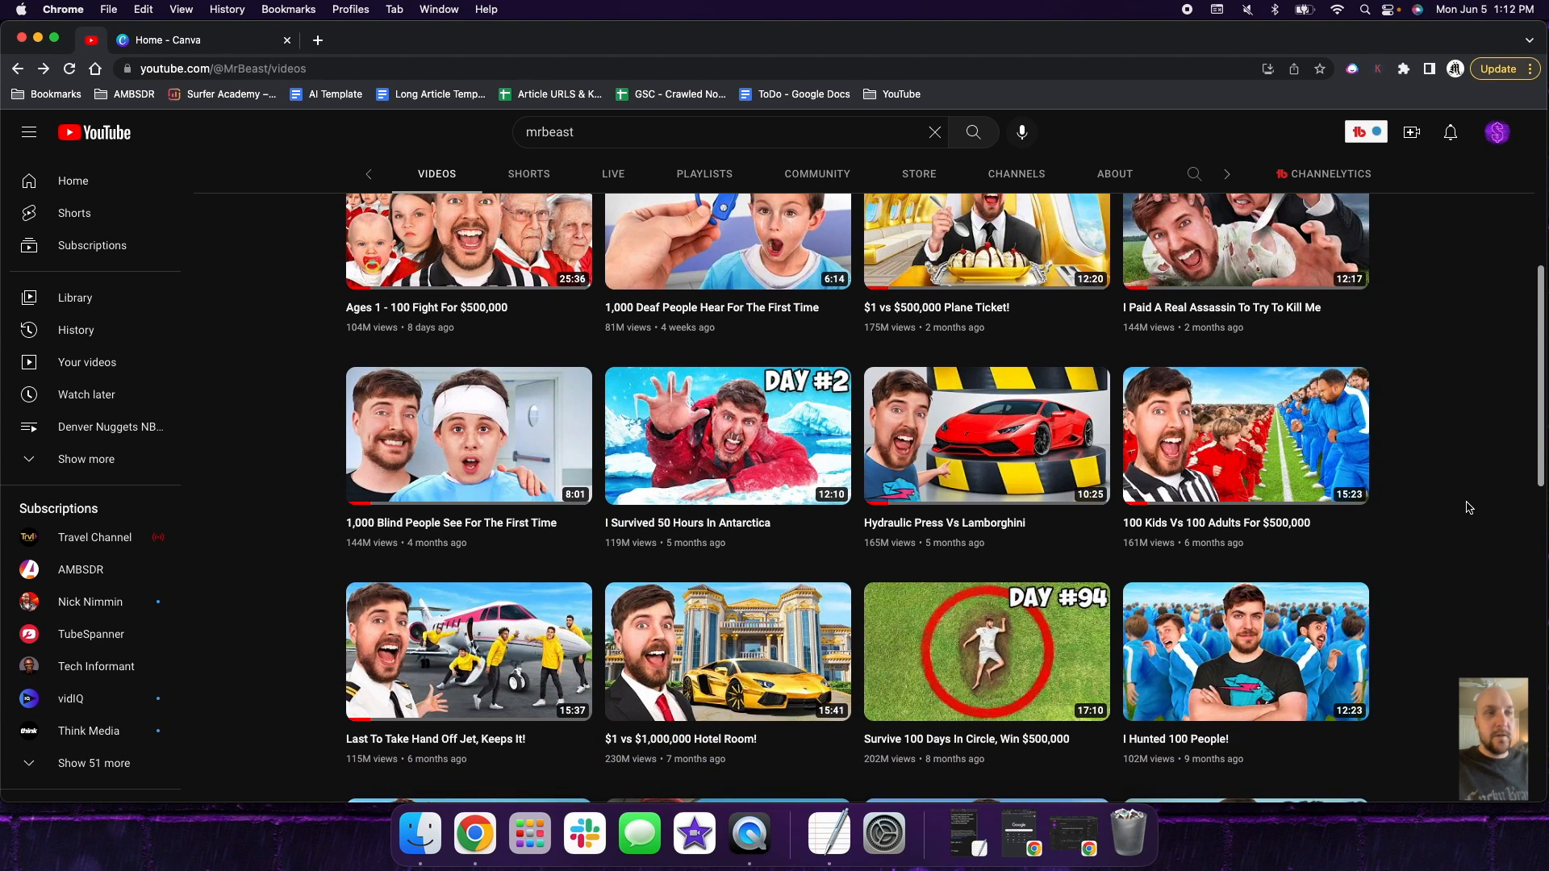
{"action": "scroll", "coordinate": [1468, 506], "scroll_direction": "down", "scroll_amount": 3}
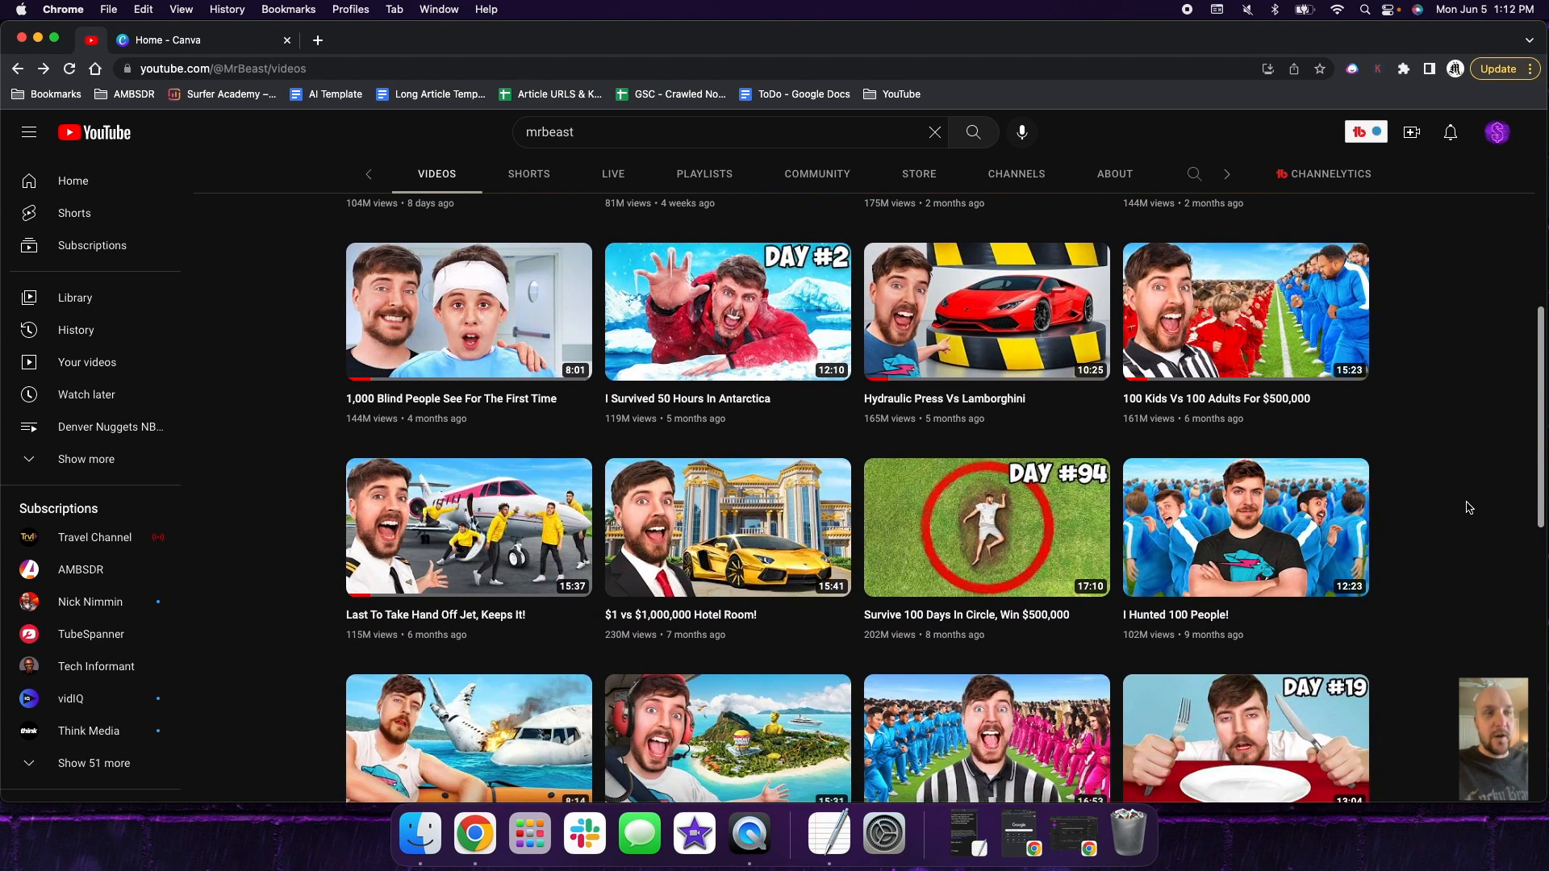
{"action": "scroll", "coordinate": [1468, 507], "scroll_direction": "down", "scroll_amount": 3}
{"action": "scroll", "coordinate": [1468, 507], "scroll_direction": "down", "scroll_amount": 5}
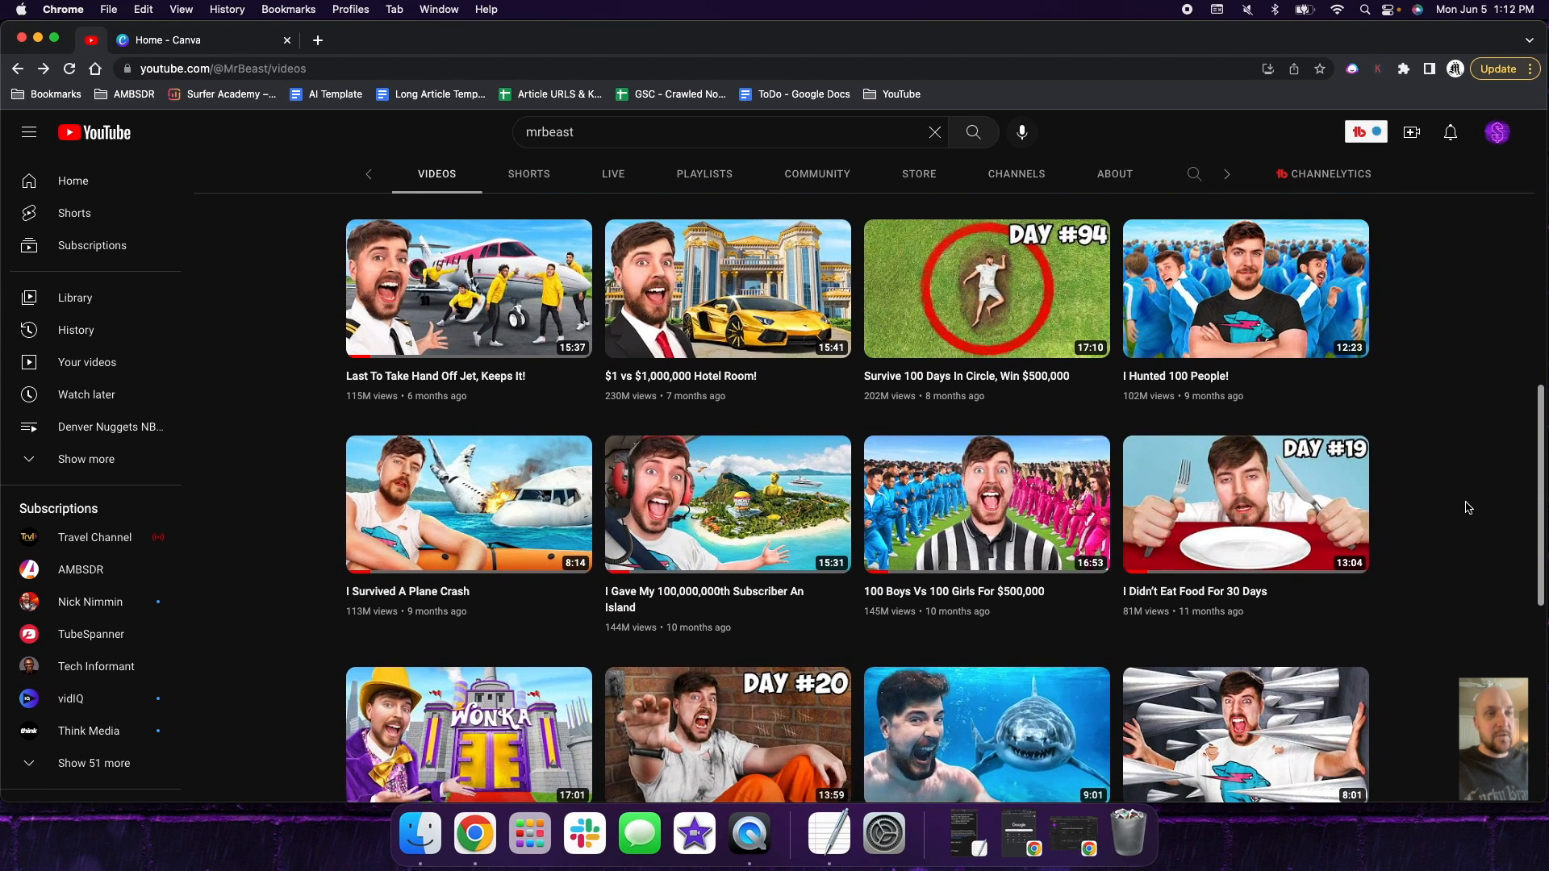
{"action": "scroll", "coordinate": [1468, 507], "scroll_direction": "down", "scroll_amount": 3}
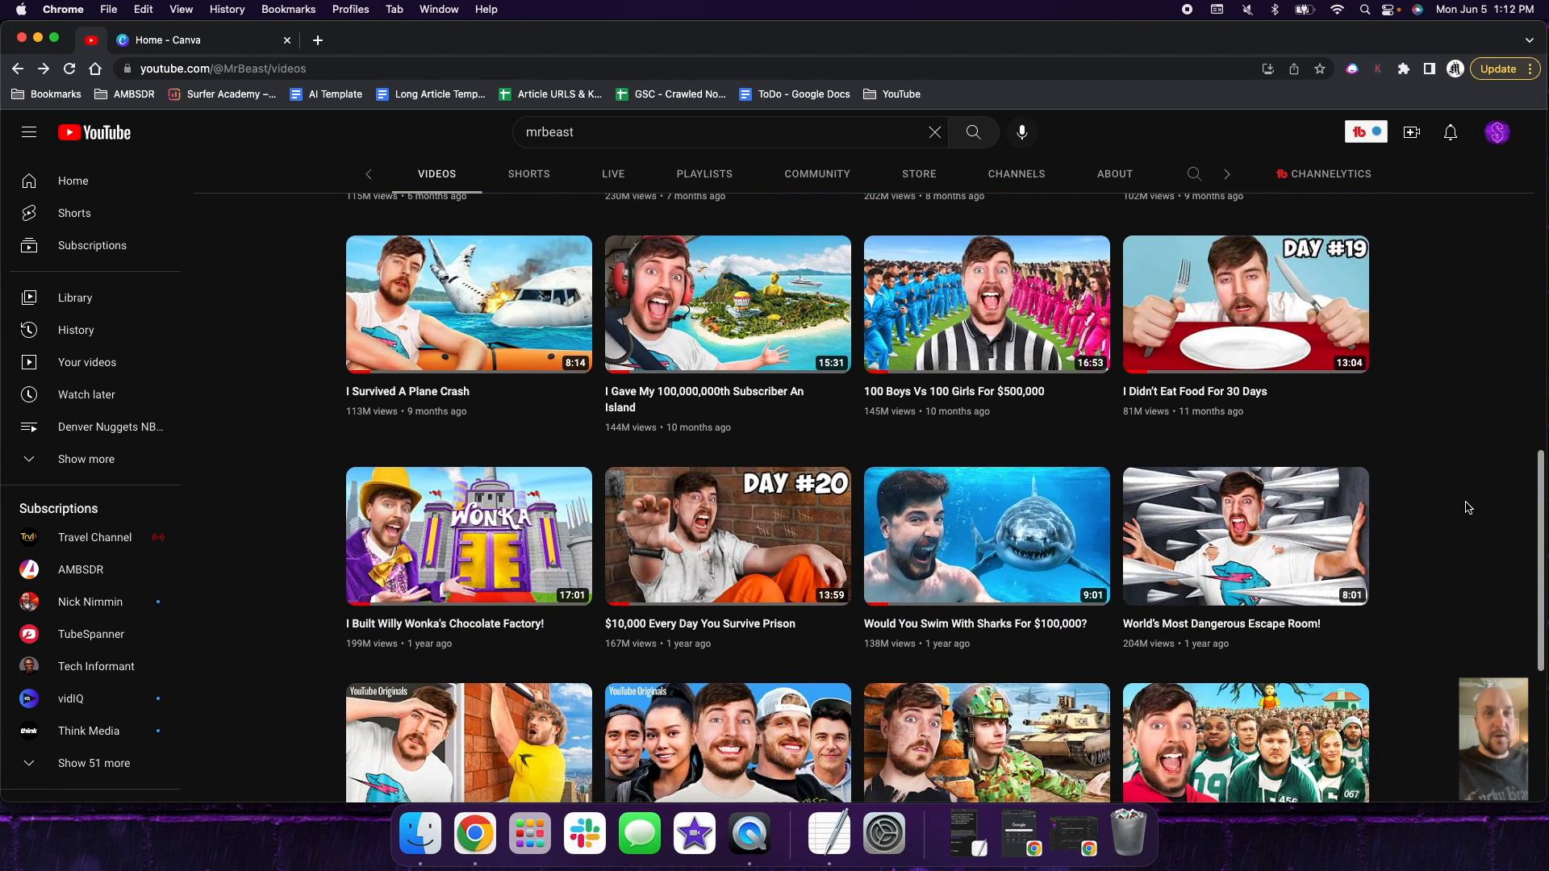
{"action": "scroll", "coordinate": [1468, 508], "scroll_direction": "down", "scroll_amount": 3}
{"action": "scroll", "coordinate": [1468, 508], "scroll_direction": "down", "scroll_amount": 6}
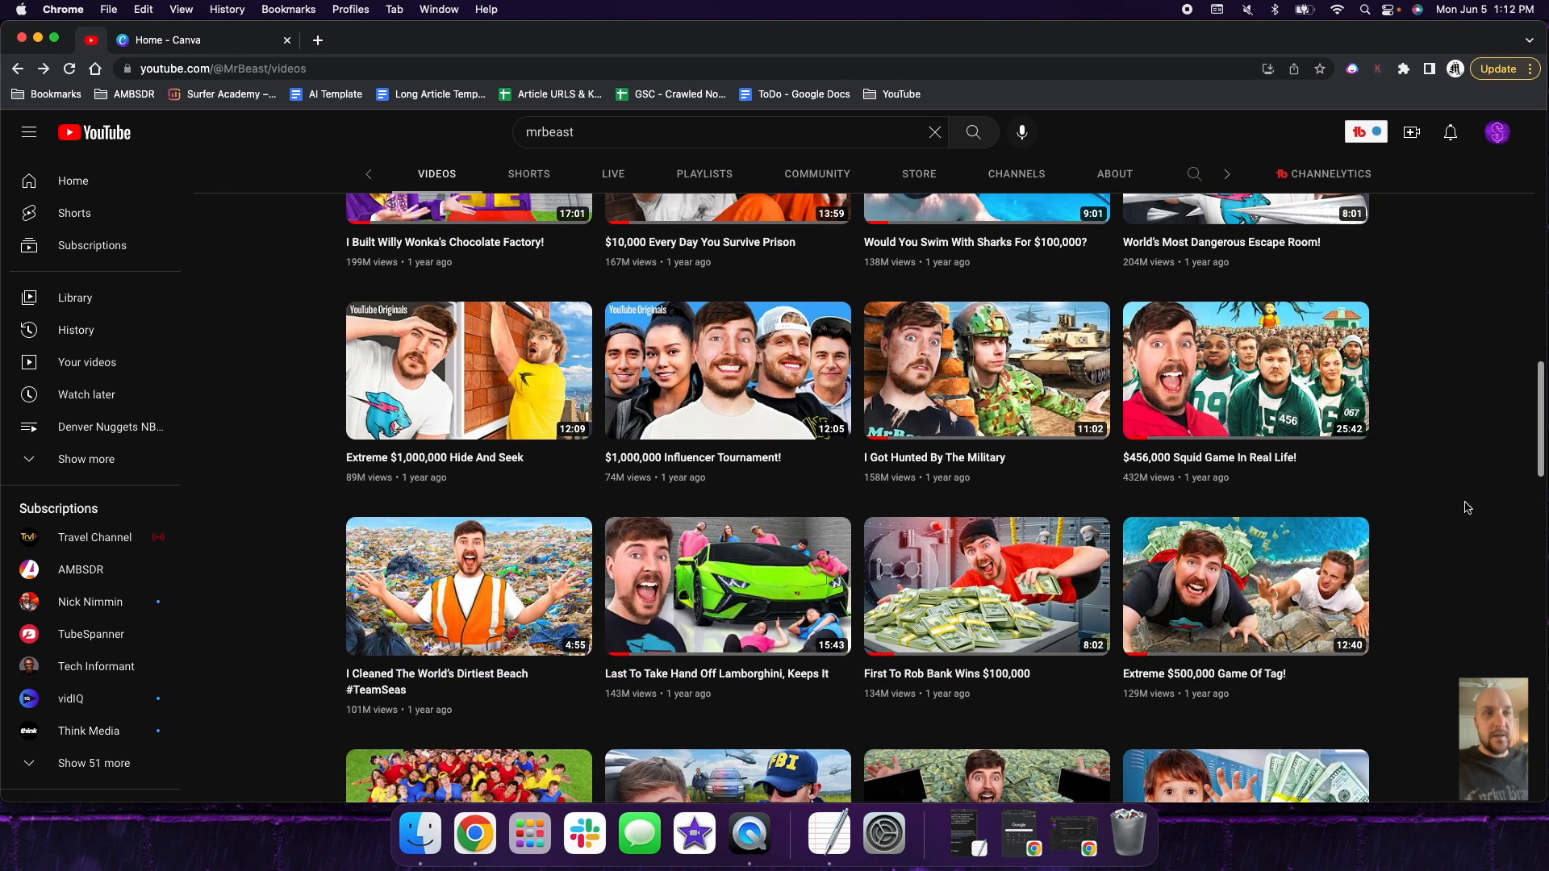
{"action": "scroll", "coordinate": [1467, 507], "scroll_direction": "down", "scroll_amount": 1}
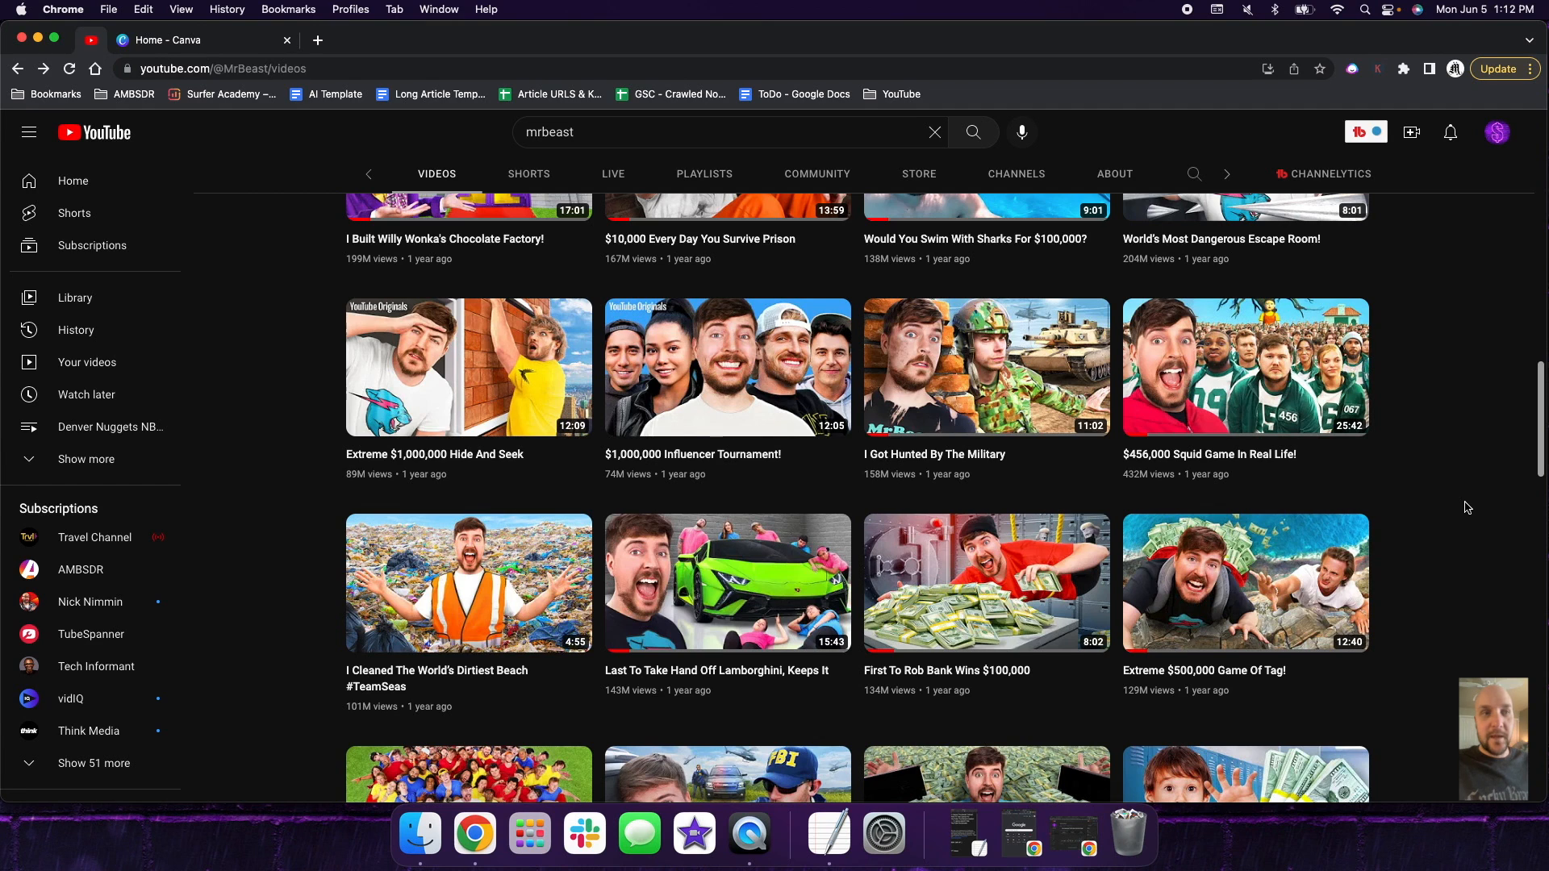
{"action": "scroll", "coordinate": [1466, 507], "scroll_direction": "down", "scroll_amount": 5}
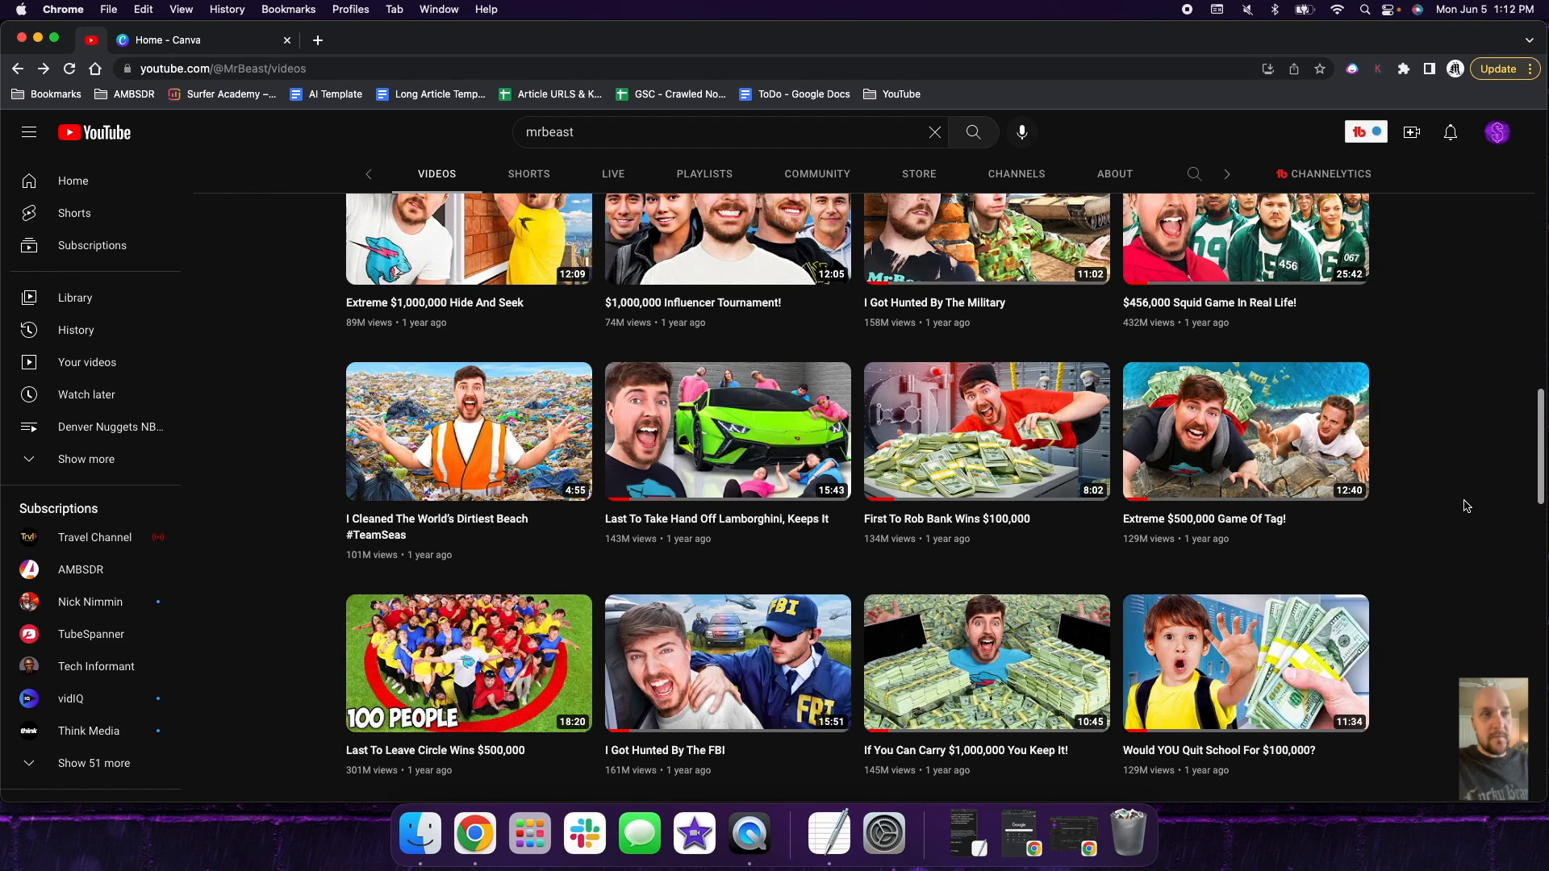
{"action": "scroll", "coordinate": [1466, 506], "scroll_direction": "up", "scroll_amount": 1}
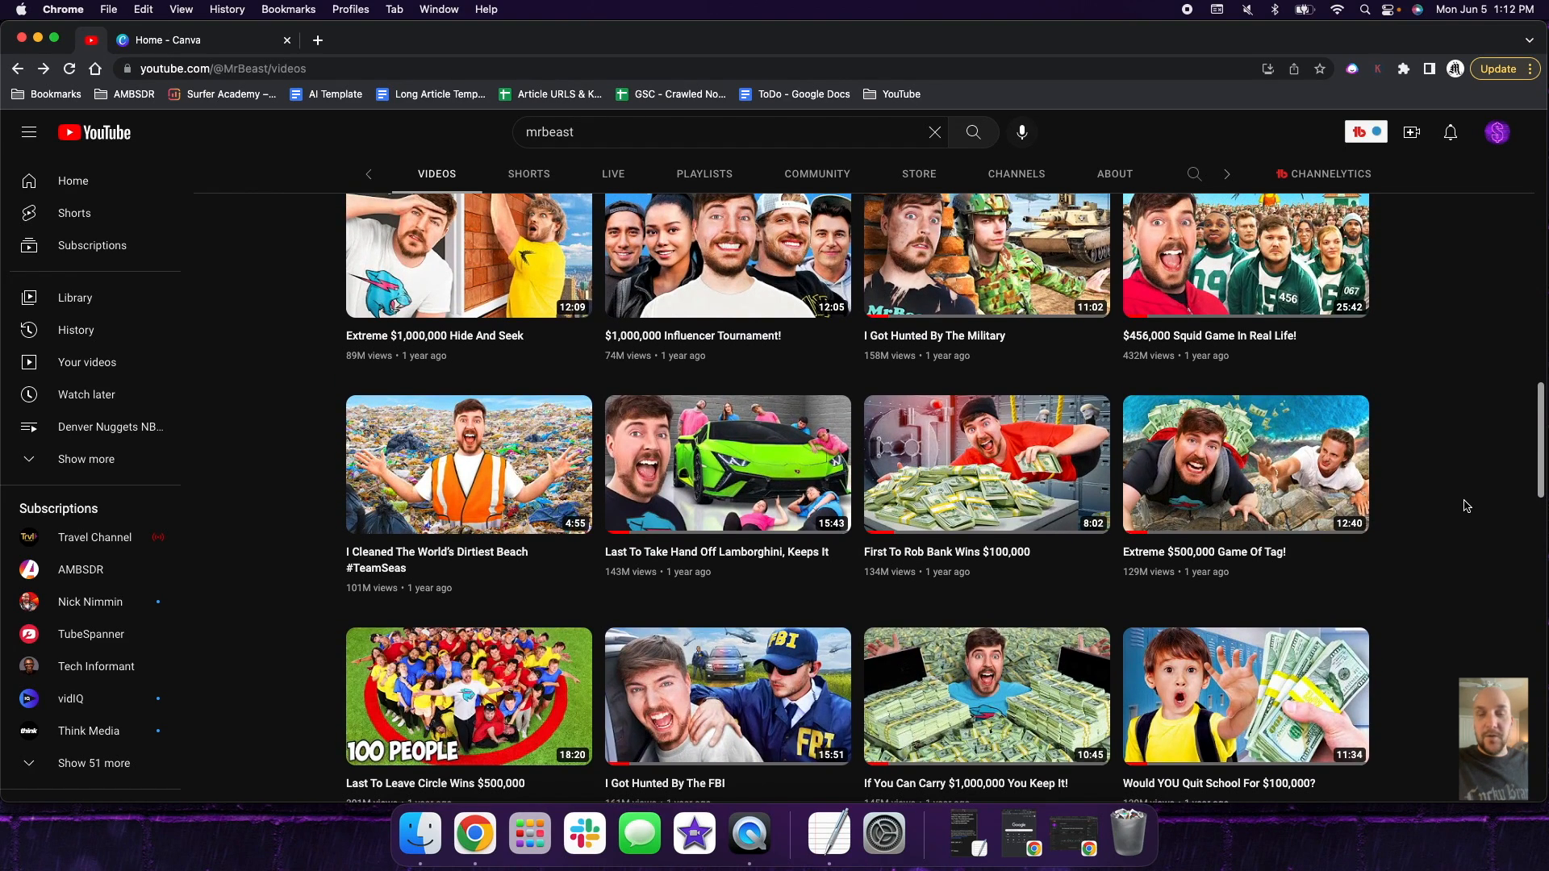
{"action": "scroll", "coordinate": [1466, 505], "scroll_direction": "up", "scroll_amount": 20}
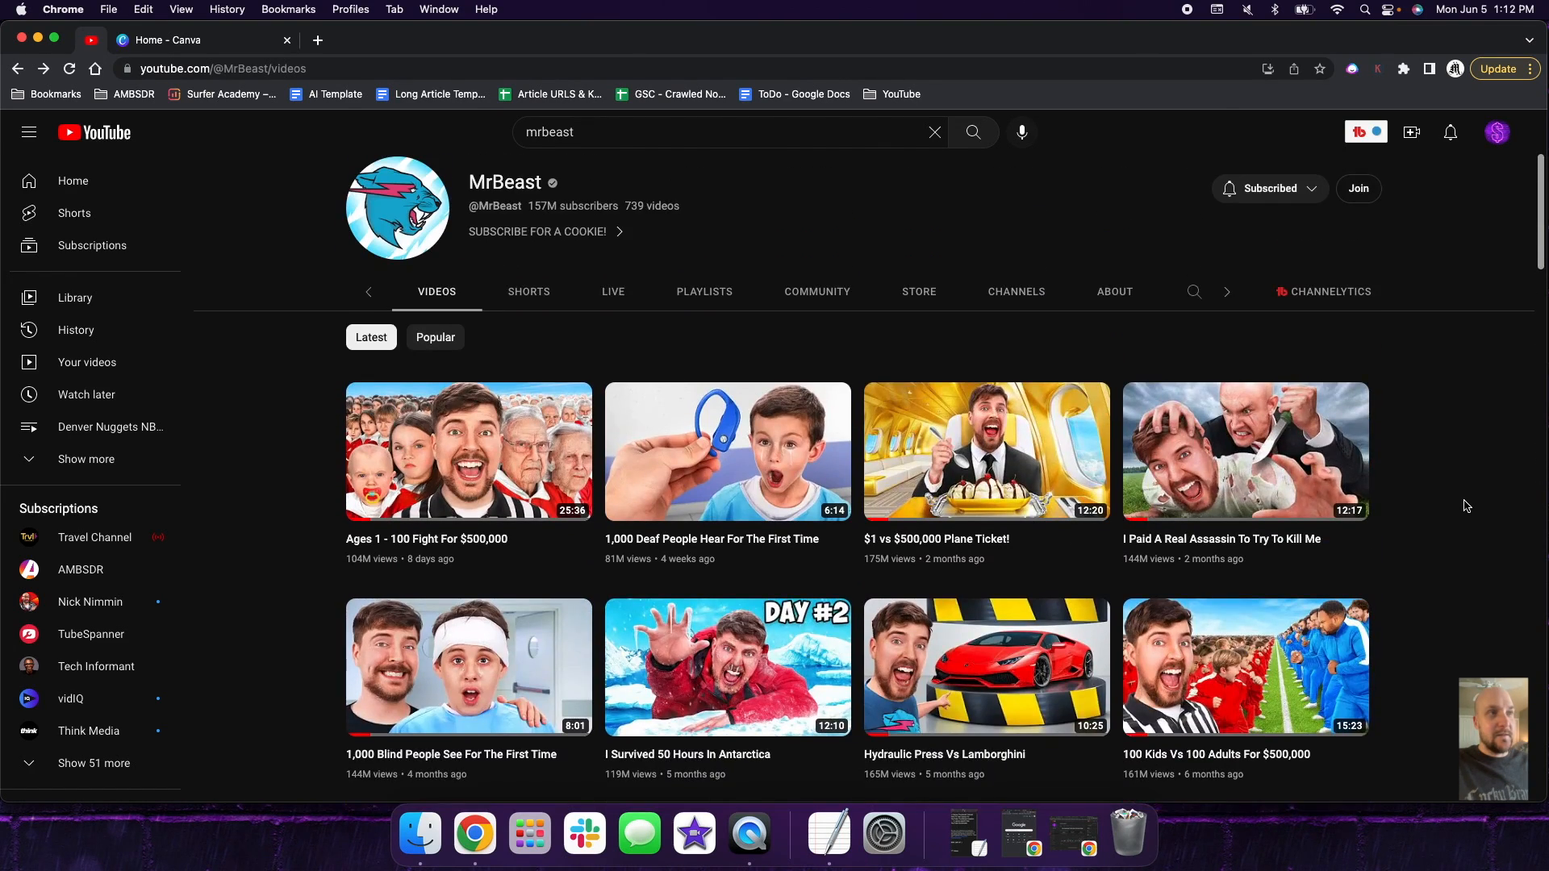
{"action": "scroll", "coordinate": [1466, 506], "scroll_direction": "up", "scroll_amount": 3}
{"action": "scroll", "coordinate": [1465, 506], "scroll_direction": "up", "scroll_amount": 4}
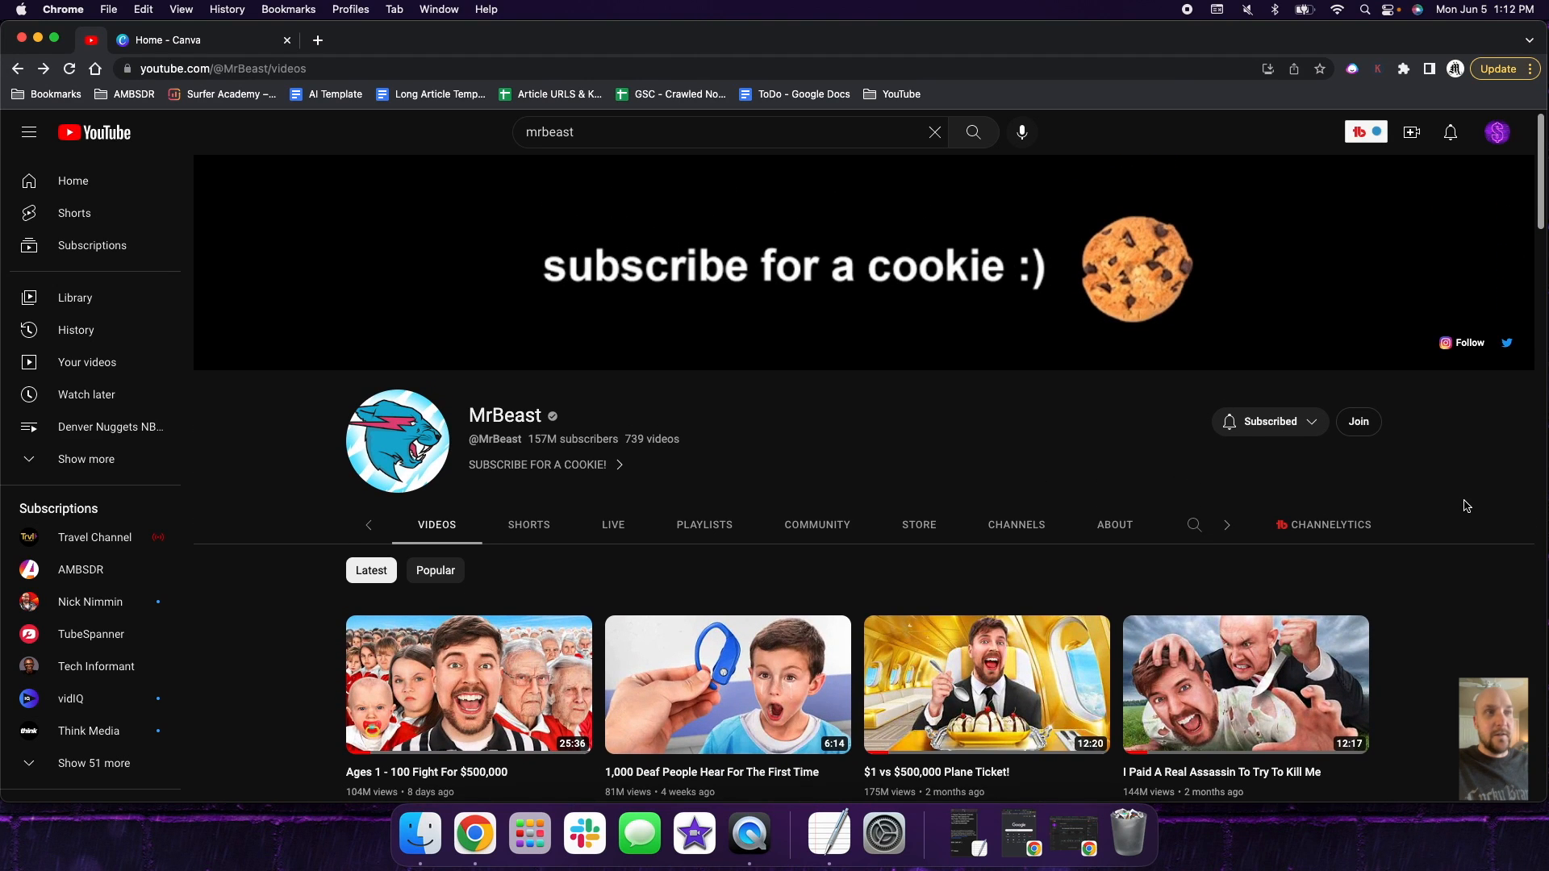
- Return to Canva and open the recent design "AI Robot Child Waitress Takes Guests To Table"
{"action": "left_click", "coordinate": [149, 40]}
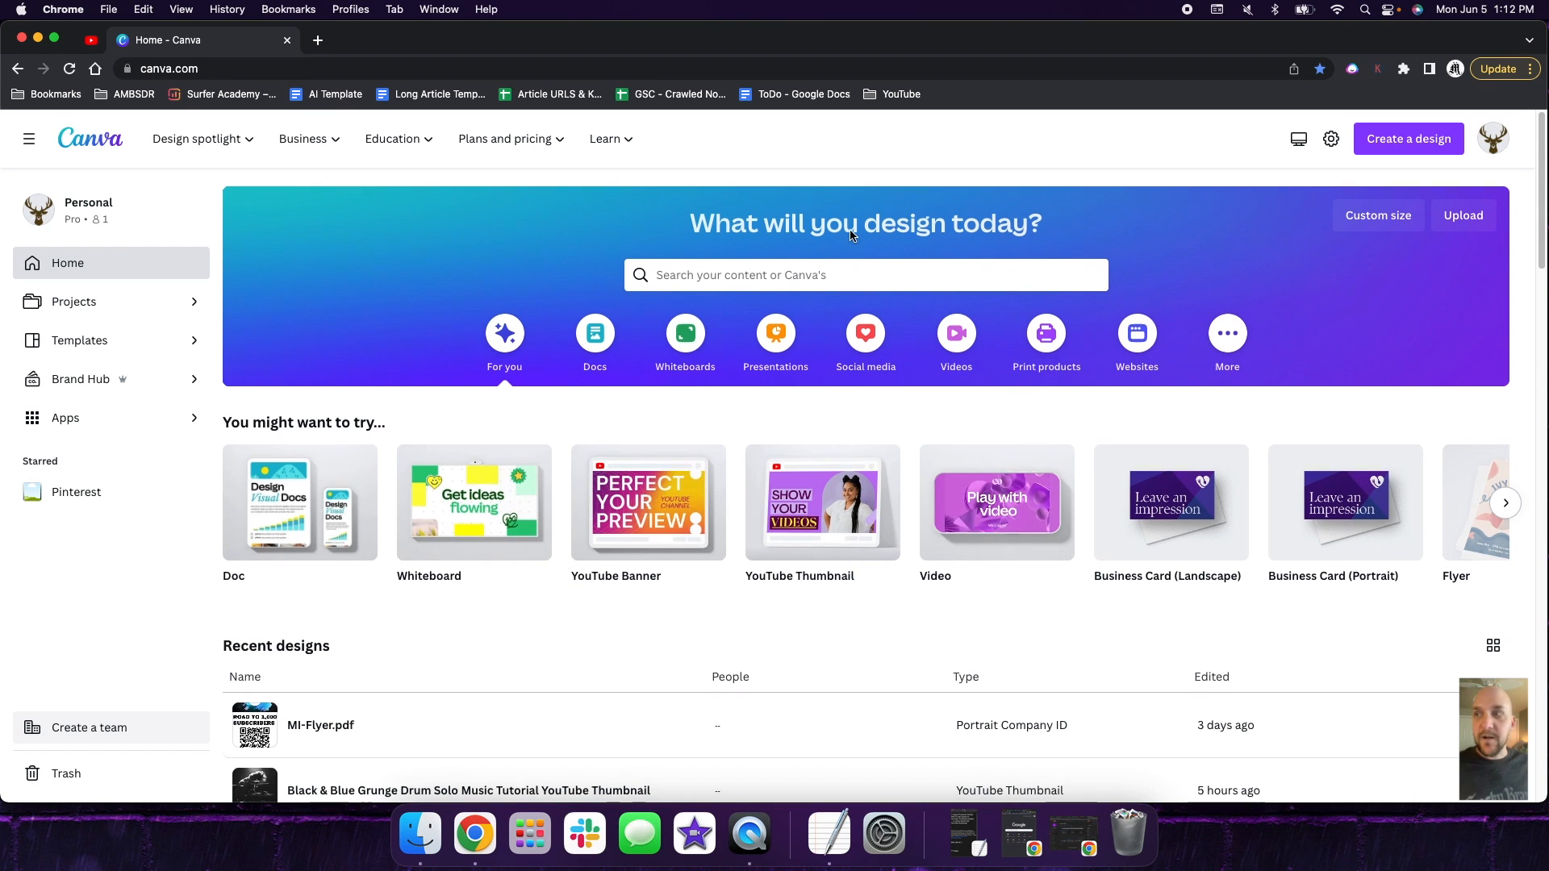
{"action": "scroll", "coordinate": [847, 237], "scroll_direction": "down", "scroll_amount": 3}
{"action": "scroll", "coordinate": [831, 256], "scroll_direction": "down", "scroll_amount": 4}
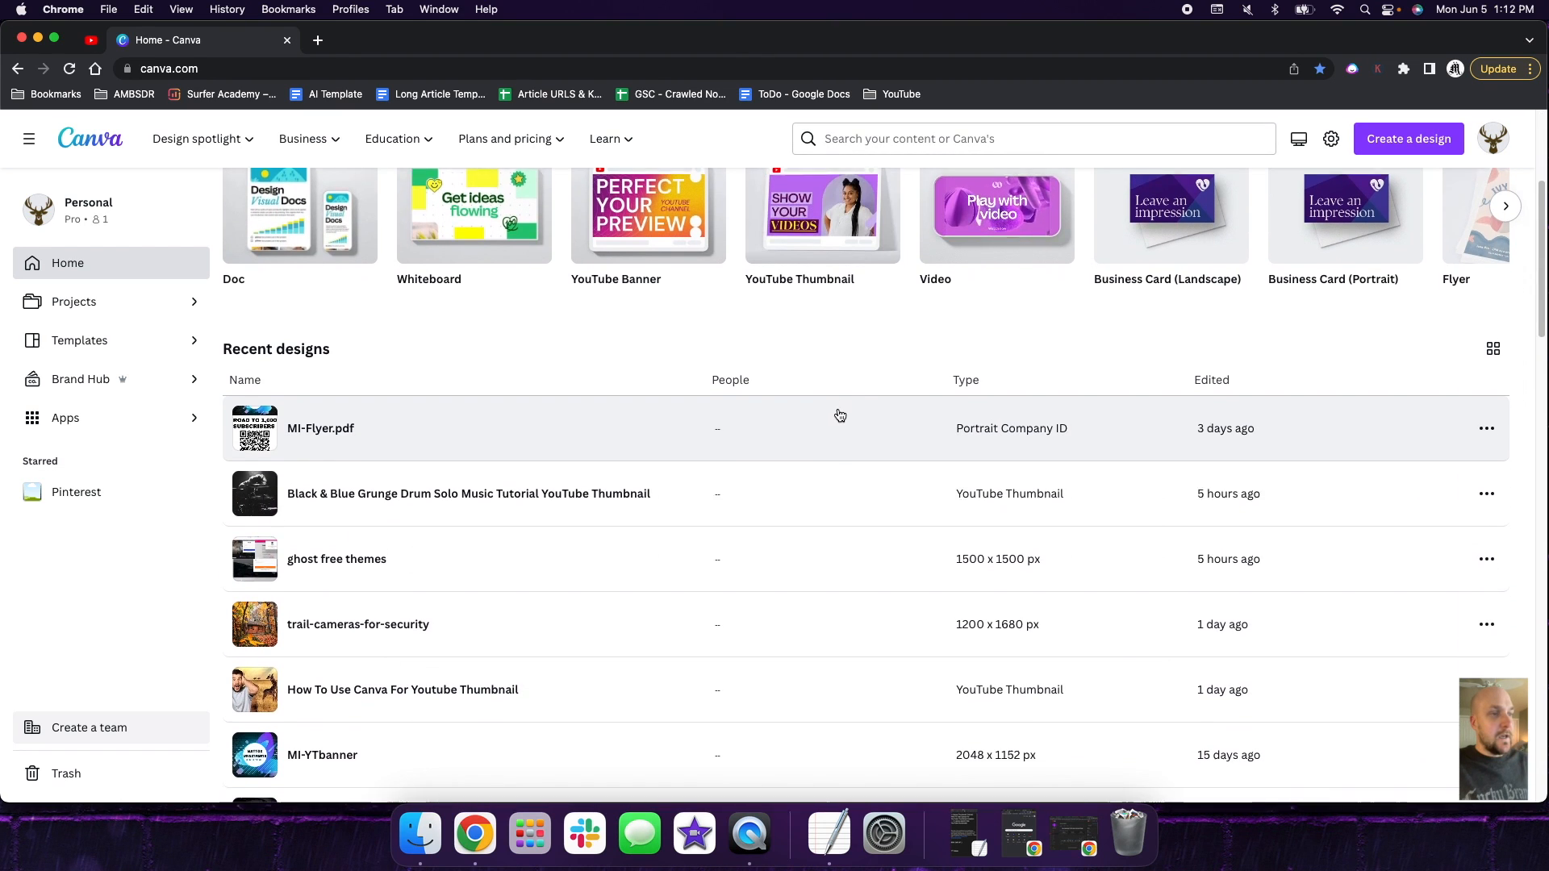
{"action": "scroll", "coordinate": [840, 411], "scroll_direction": "down", "scroll_amount": 3}
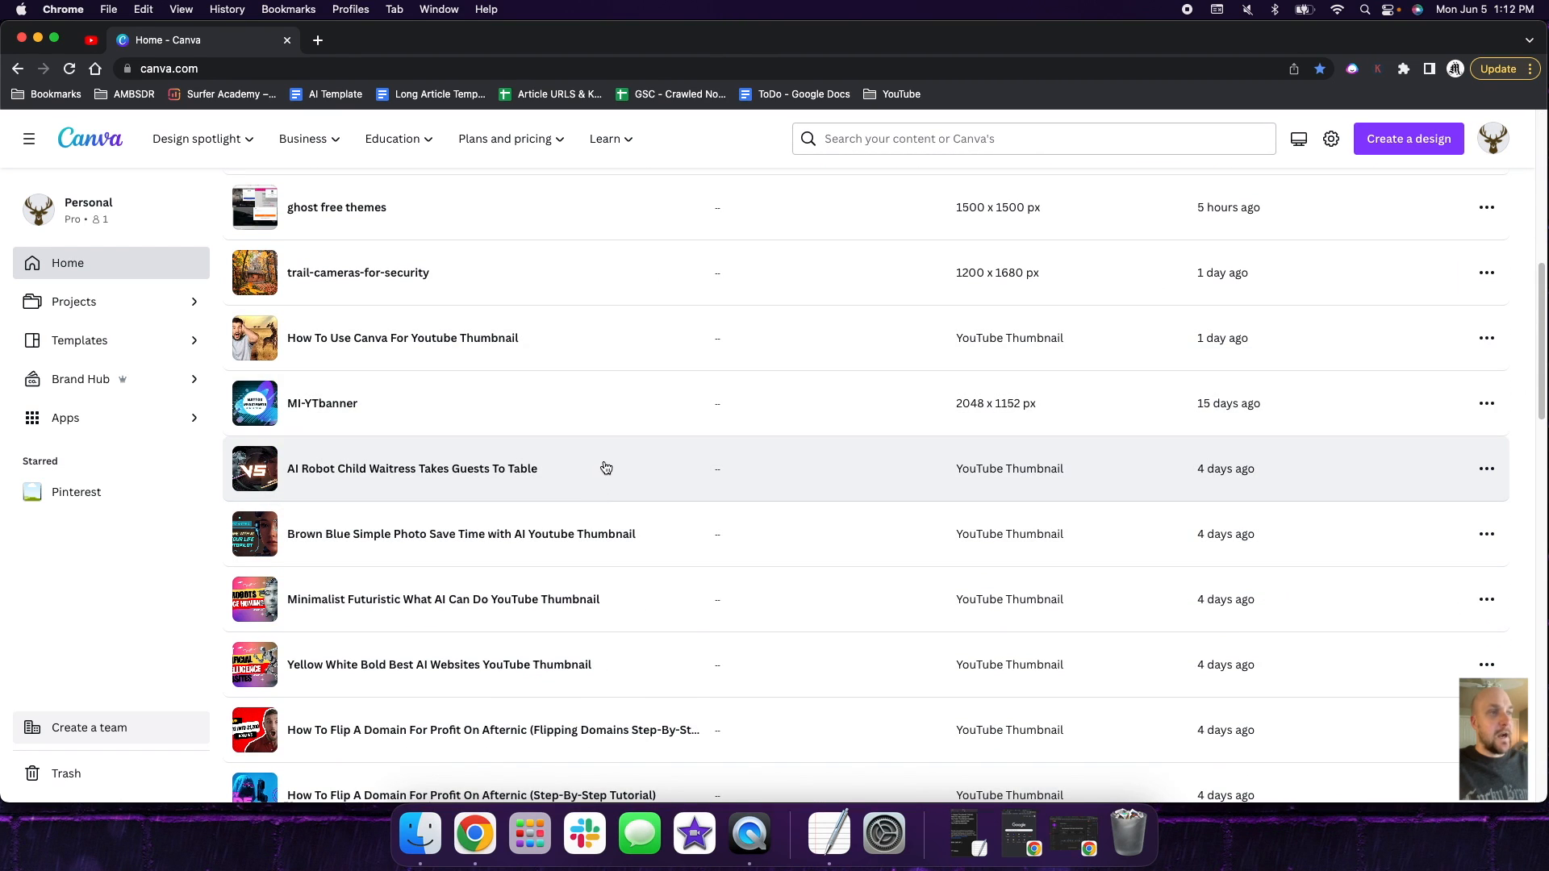
{"action": "left_click", "coordinate": [606, 465]}
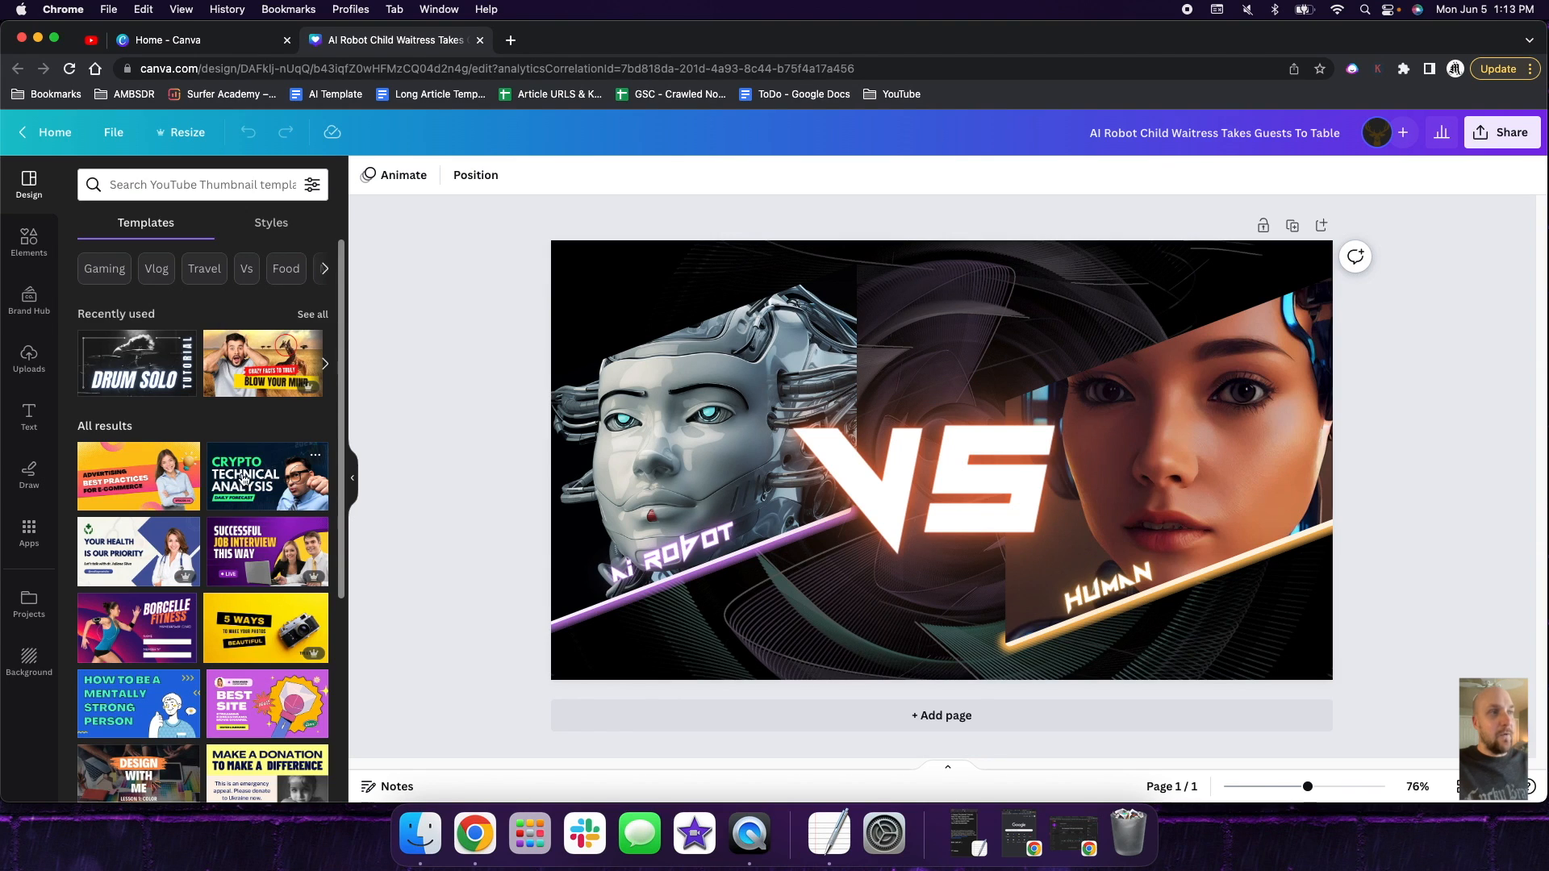
- Add a second page and apply the recently used Black Neon Tech Versus YouTube Thumbnail template to it
{"action": "left_click", "coordinate": [321, 315]}
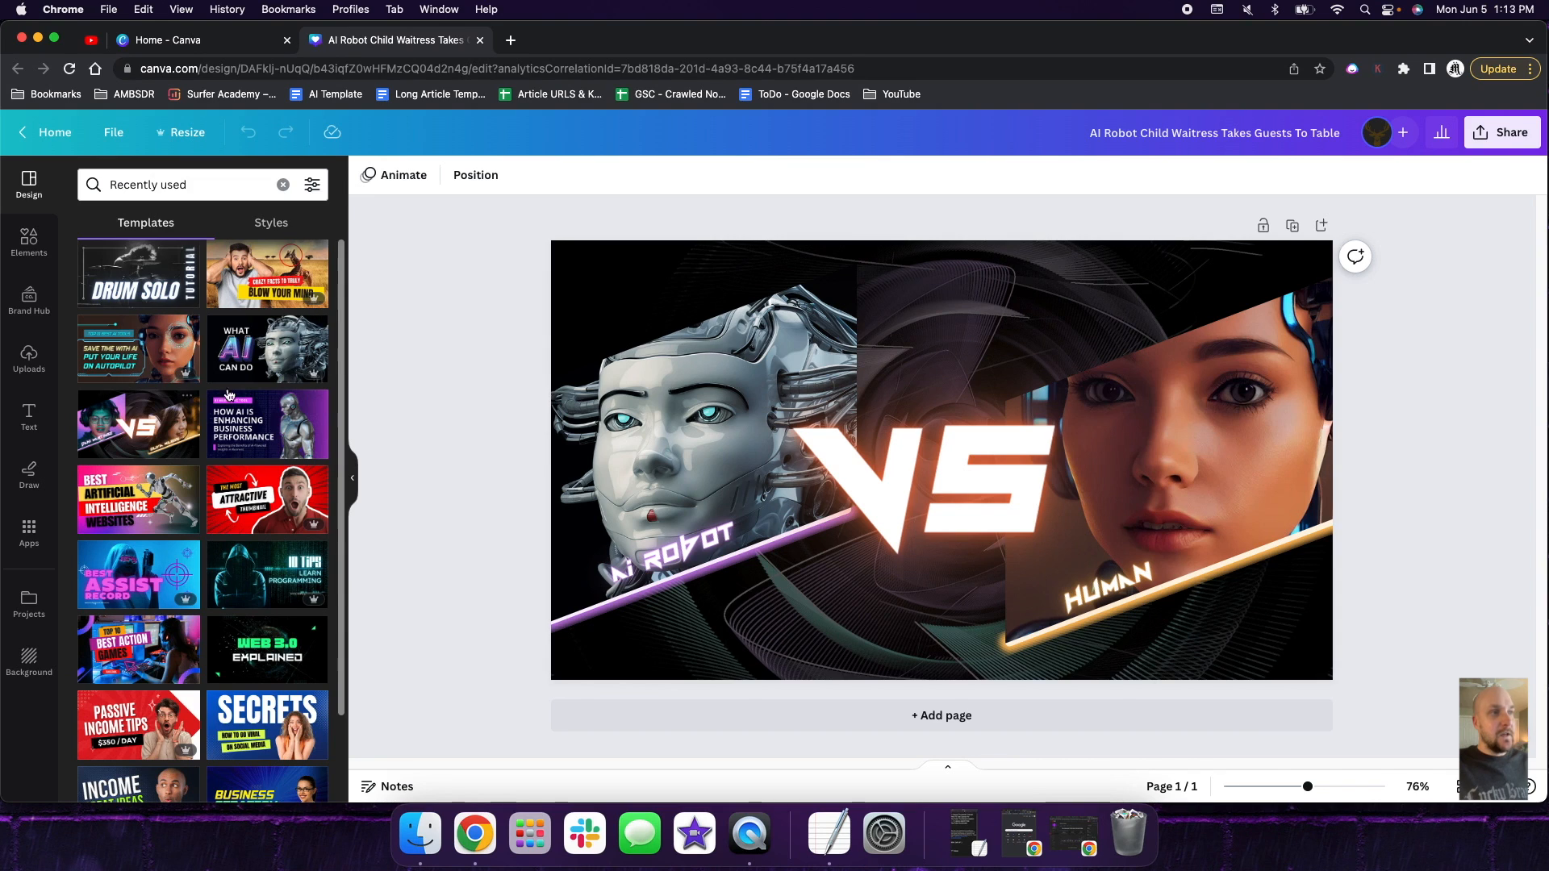
{"action": "left_click", "coordinate": [1076, 713]}
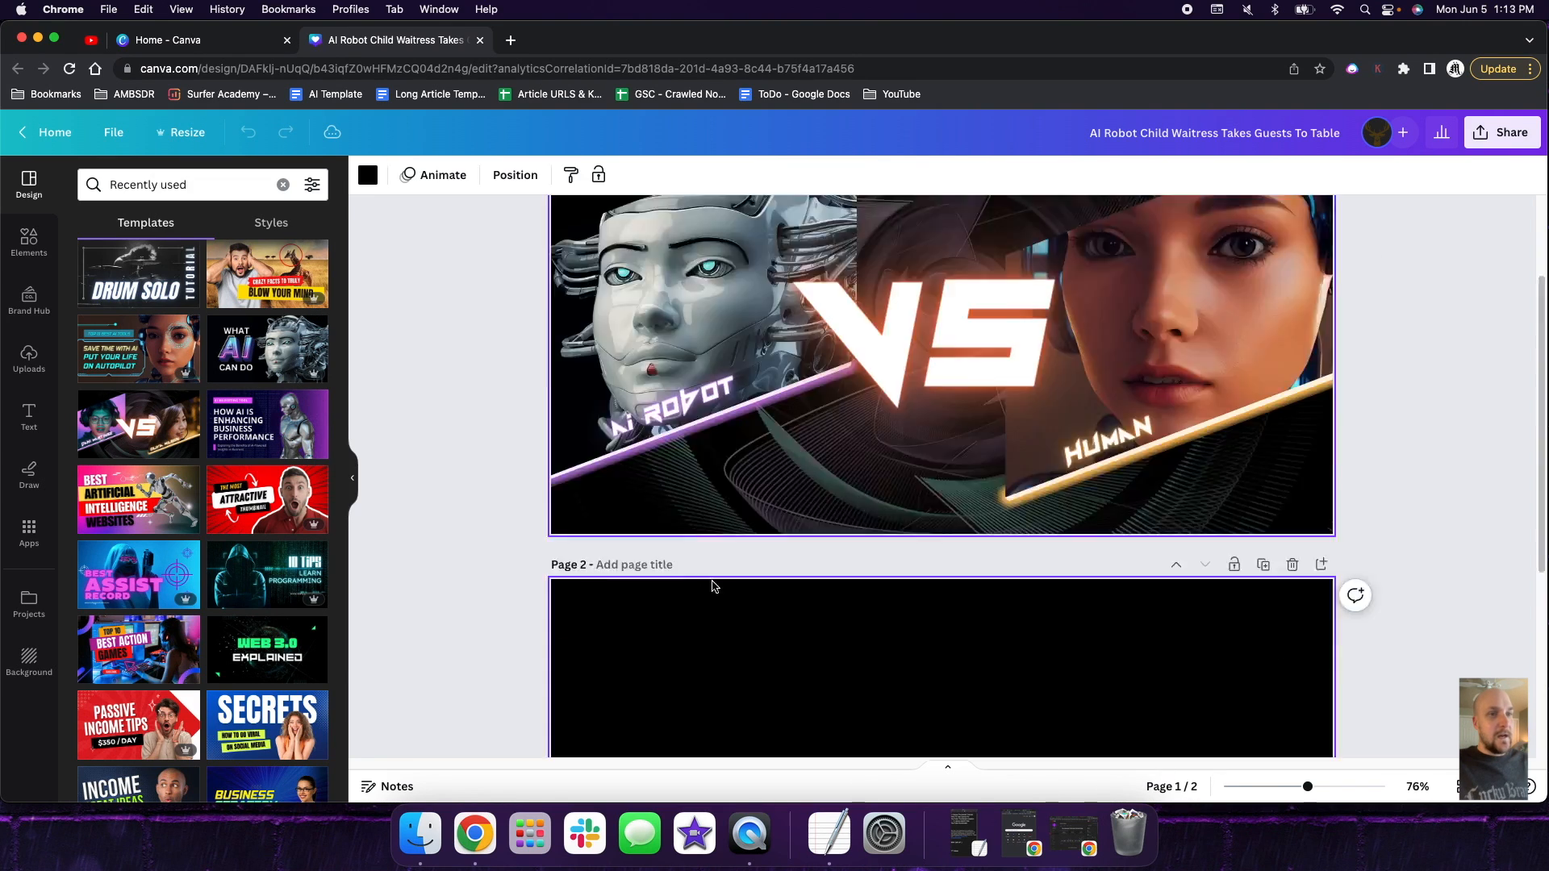
{"action": "left_click", "coordinate": [179, 429]}
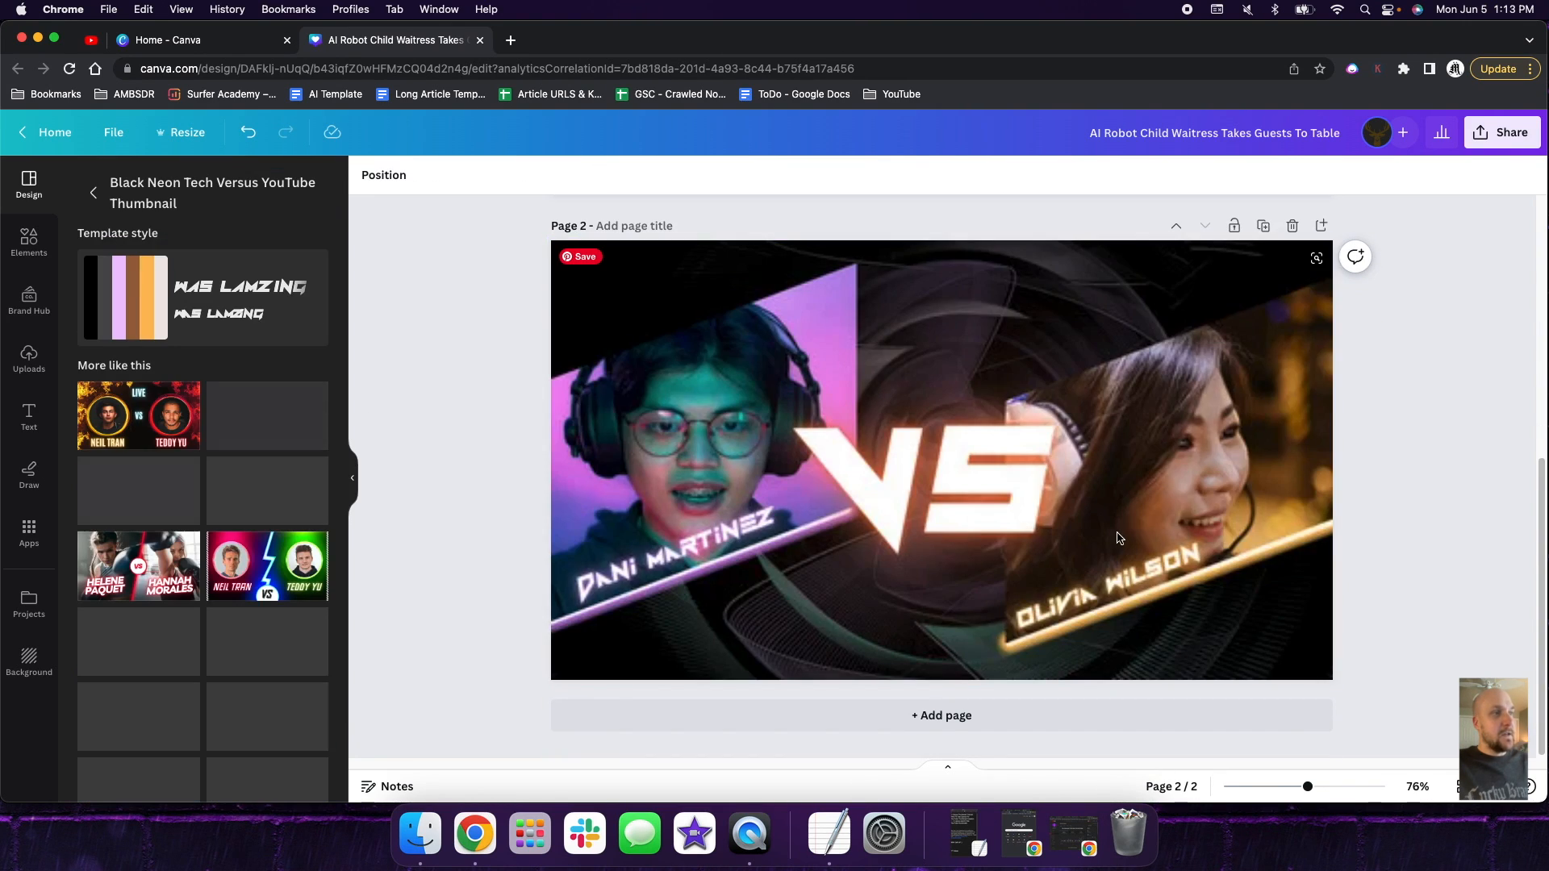
- Delete the woman's and the man's photos from their frames on page 2, leaving both frames empty
{"action": "left_click", "coordinate": [1309, 313]}
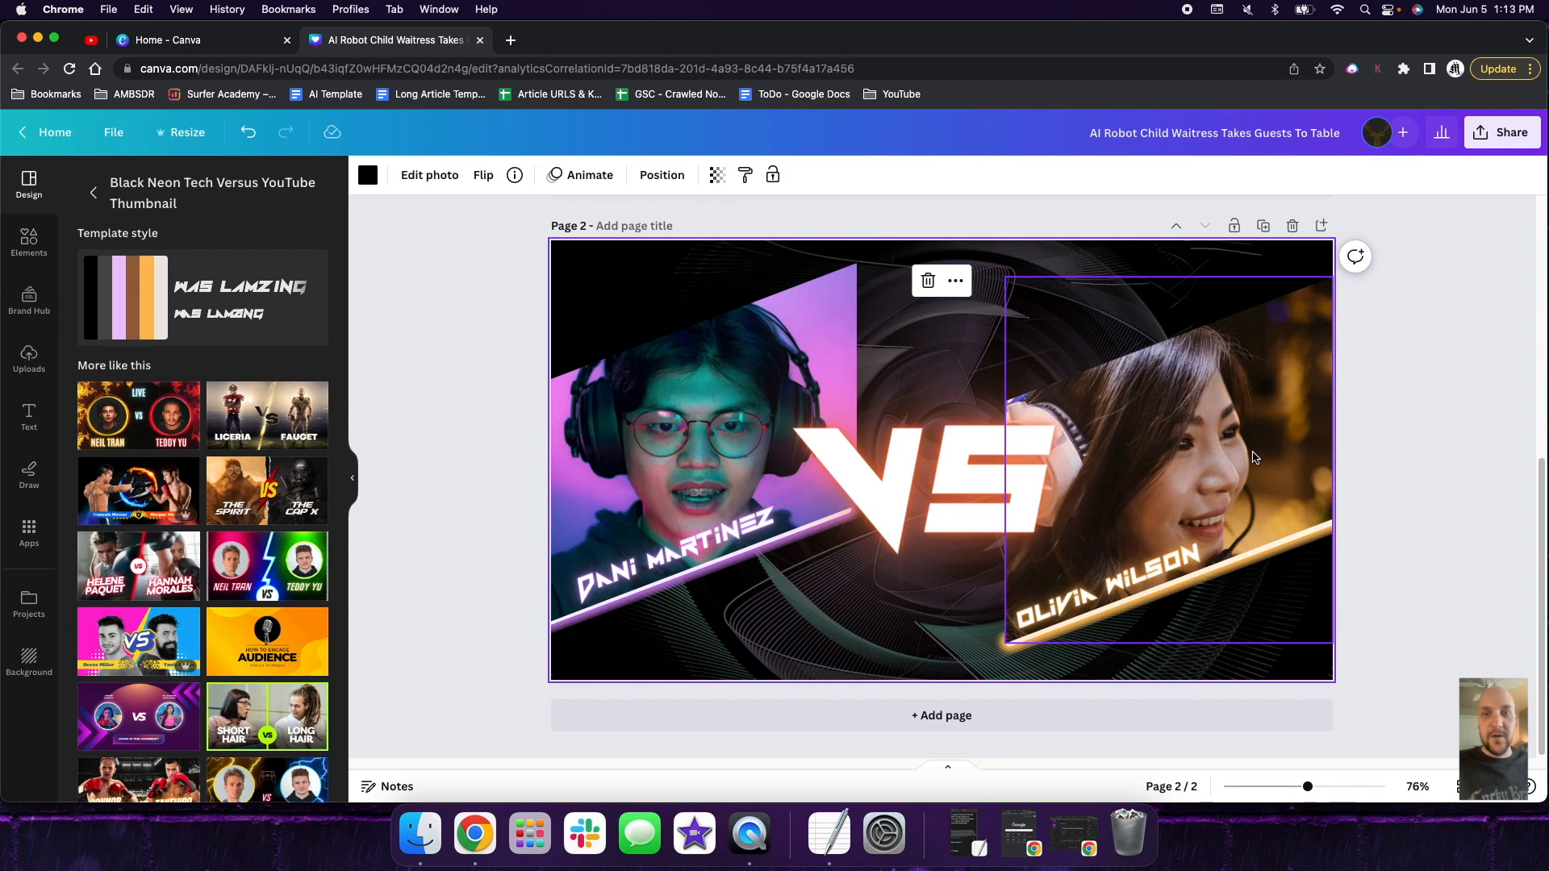
{"action": "left_click", "coordinate": [1185, 453]}
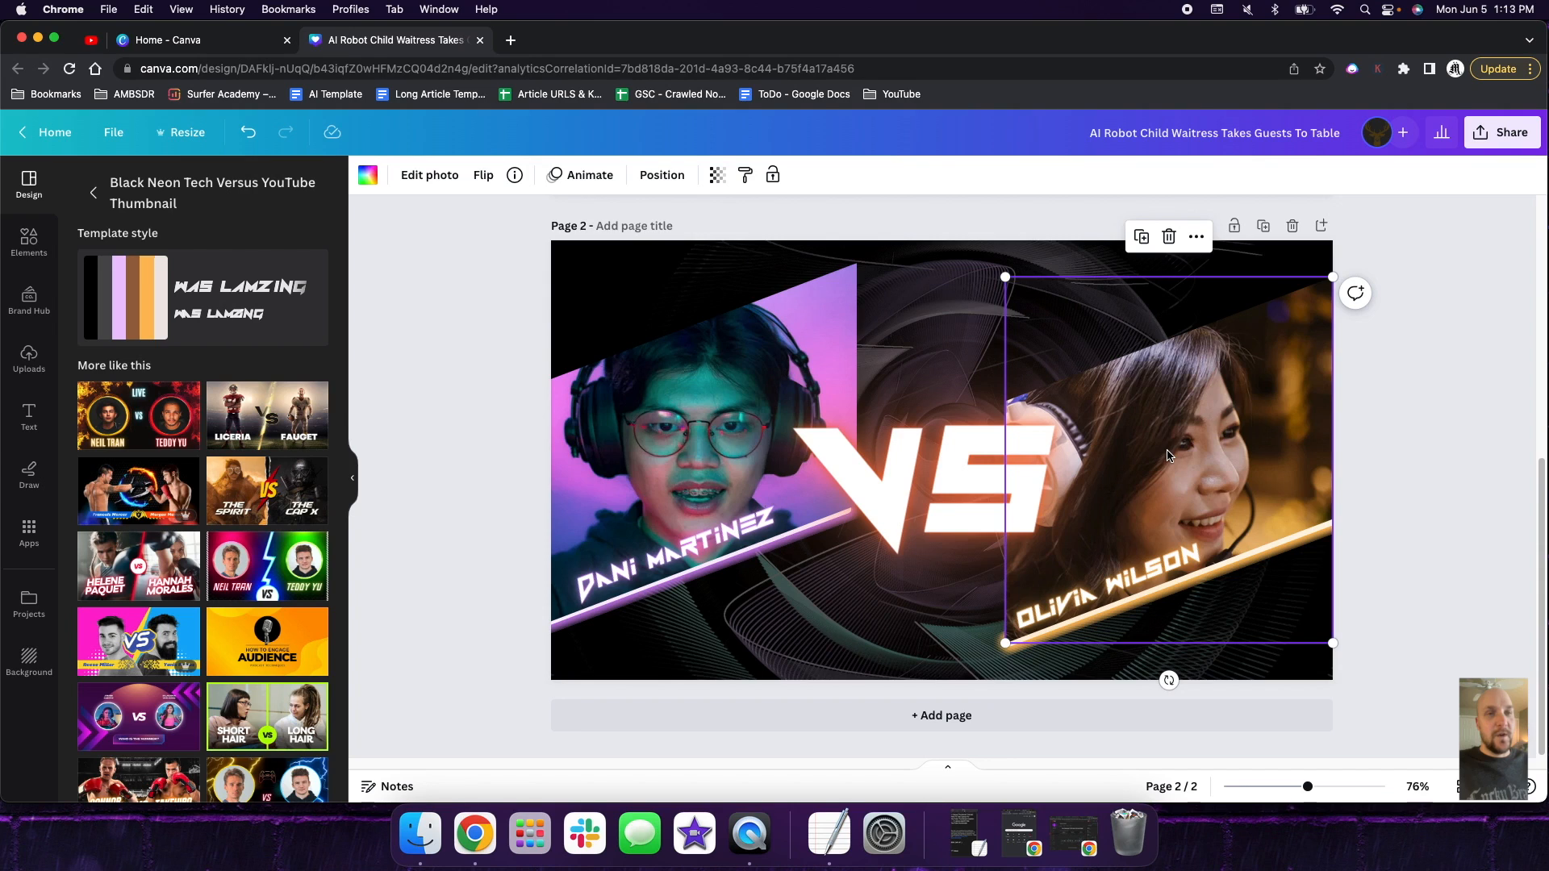
{"action": "key", "text": "Delete"}
{"action": "left_click", "coordinate": [620, 399]}
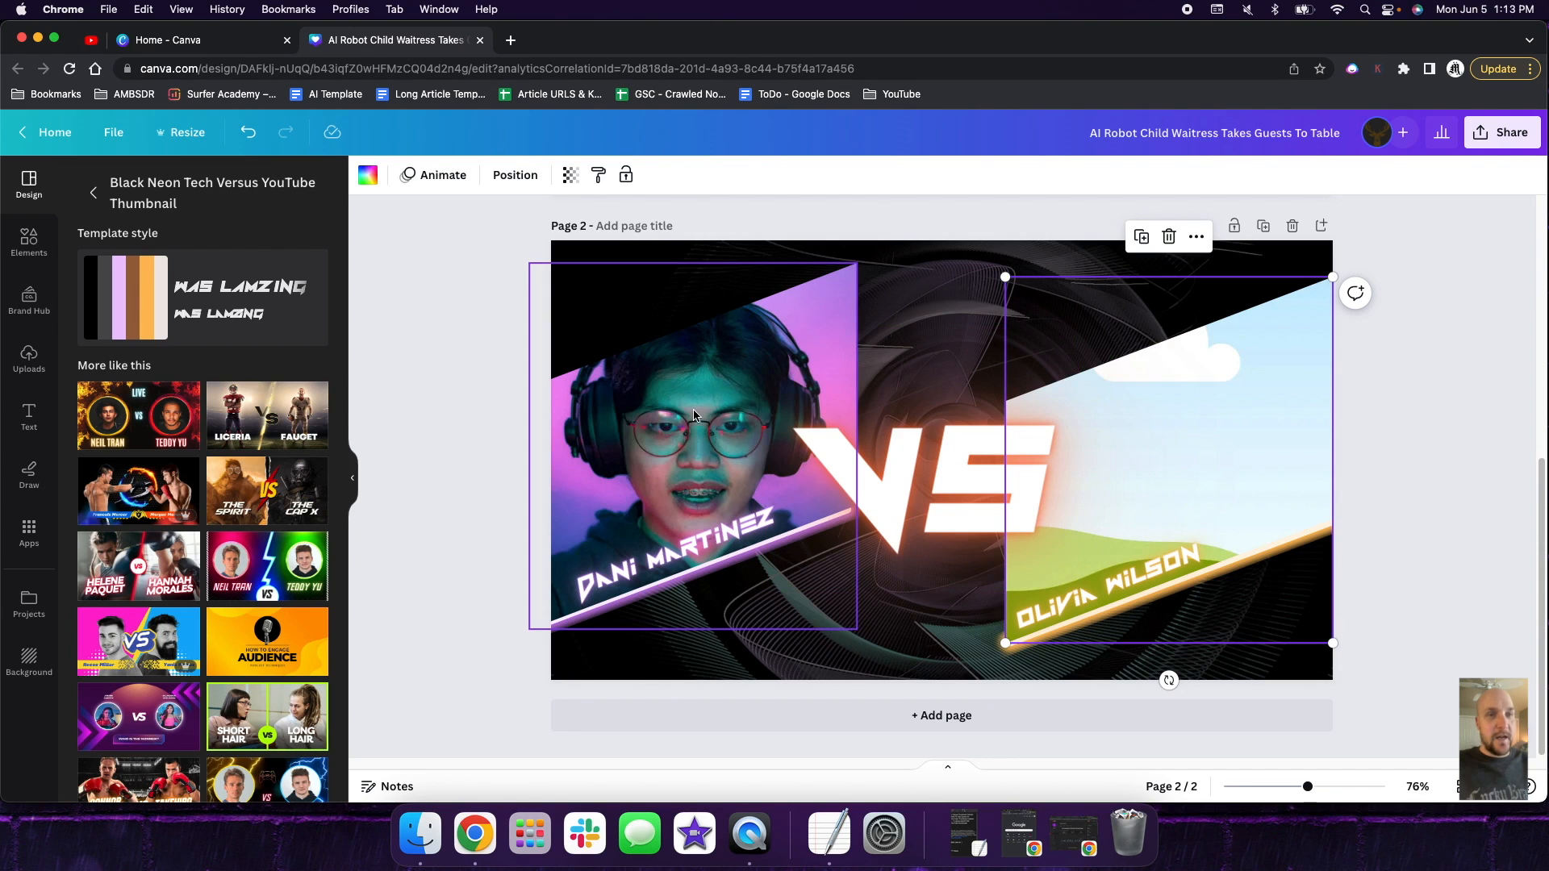
{"action": "key", "text": "Delete"}
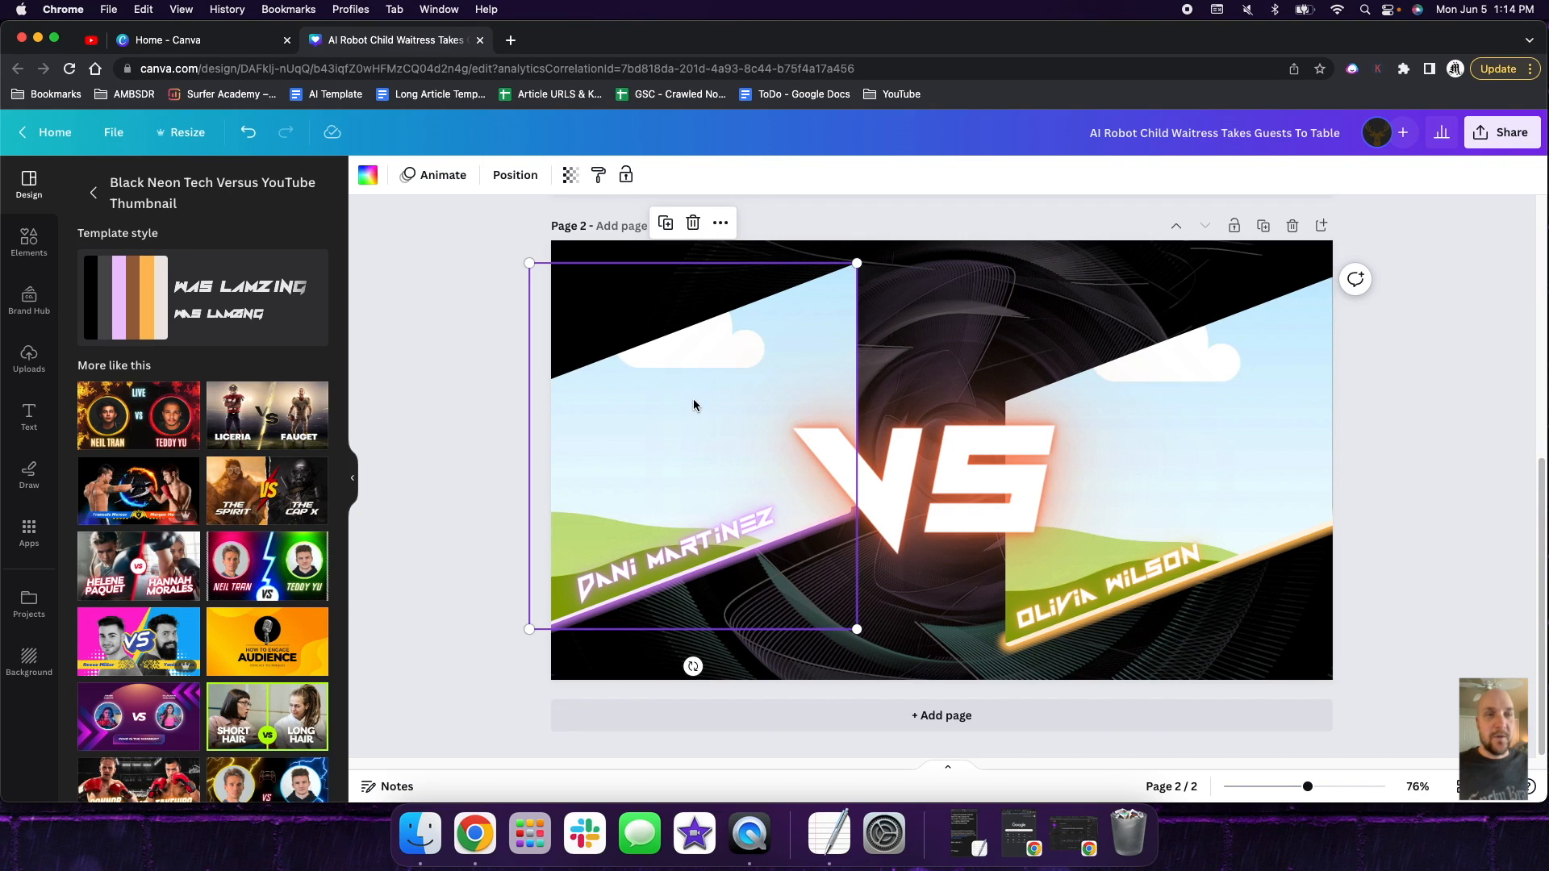
- Replace page 2's design with the recently used Minimalist Futuristic What AI Can Do YouTube Thumbnail template
{"action": "left_click", "coordinate": [722, 536]}
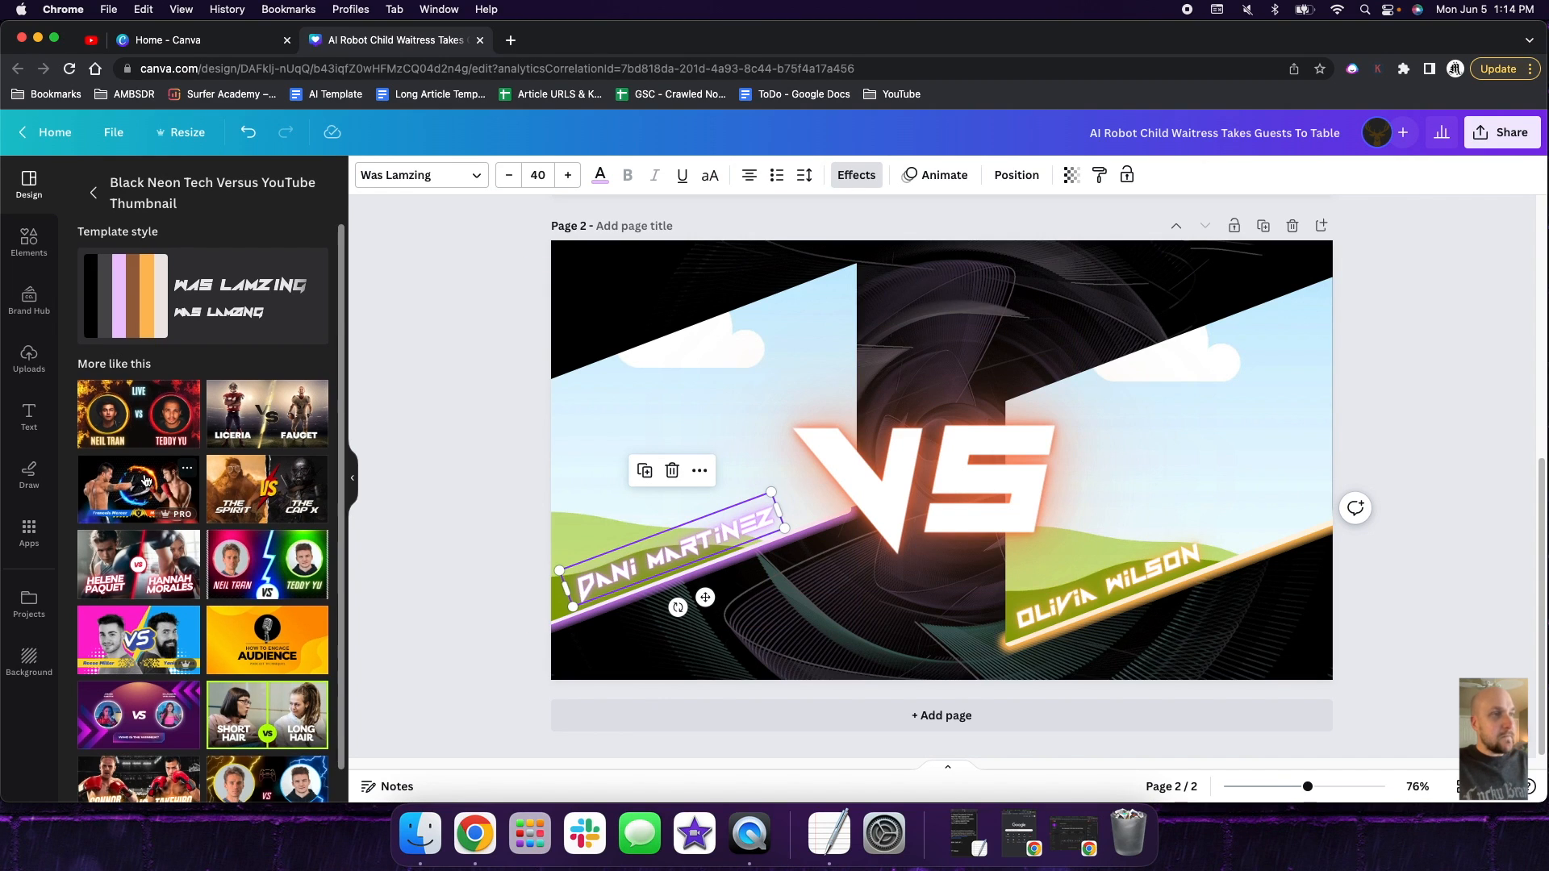
{"action": "scroll", "coordinate": [149, 479], "scroll_direction": "down", "scroll_amount": 1}
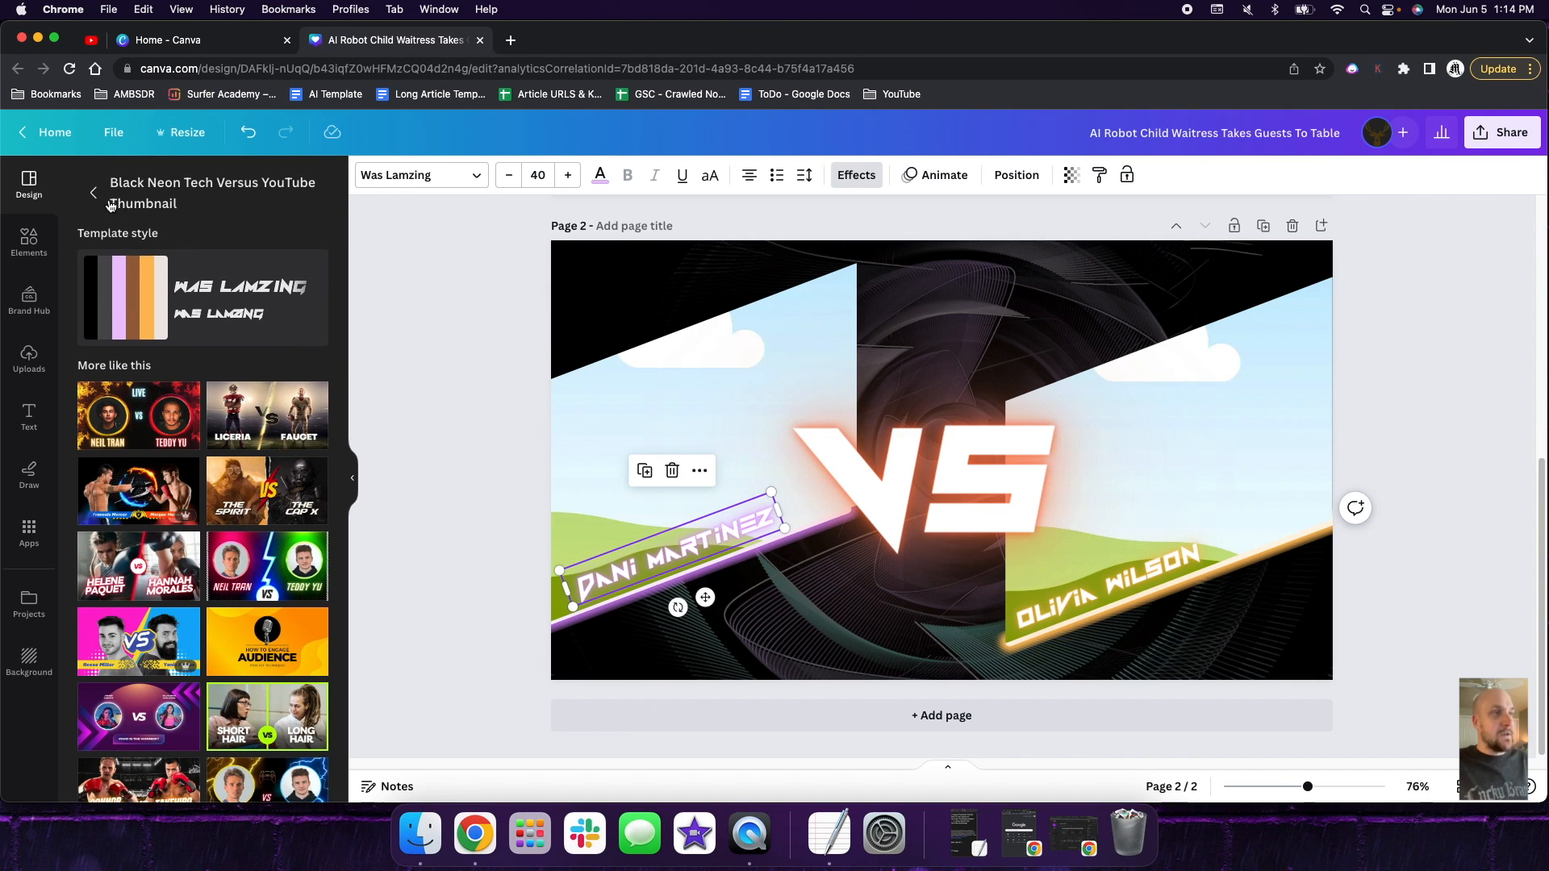
{"action": "left_click", "coordinate": [93, 193]}
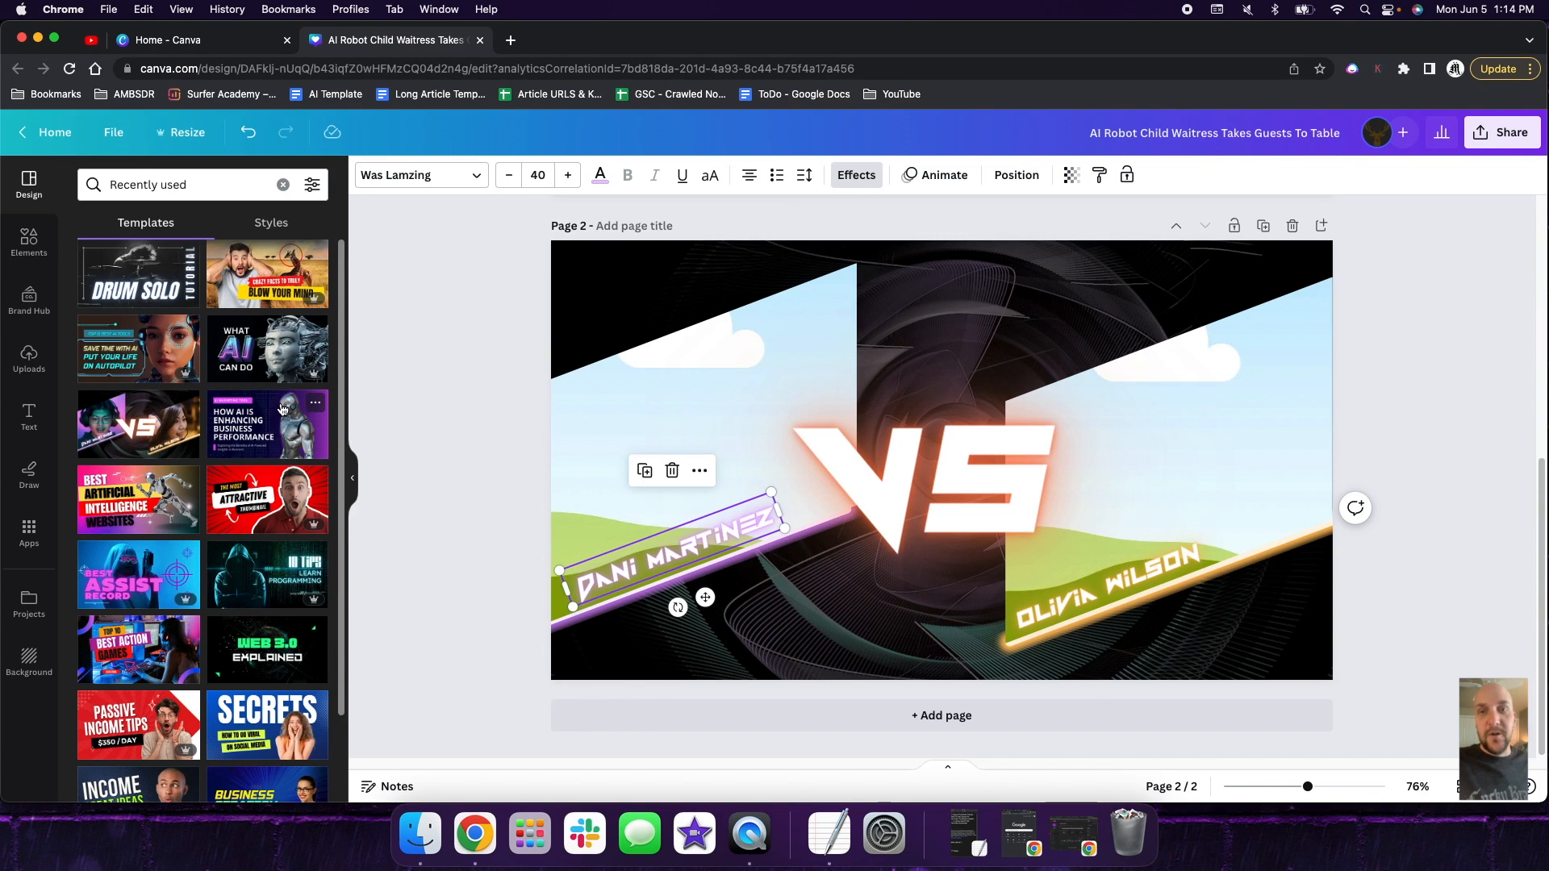
{"action": "left_click", "coordinate": [284, 364]}
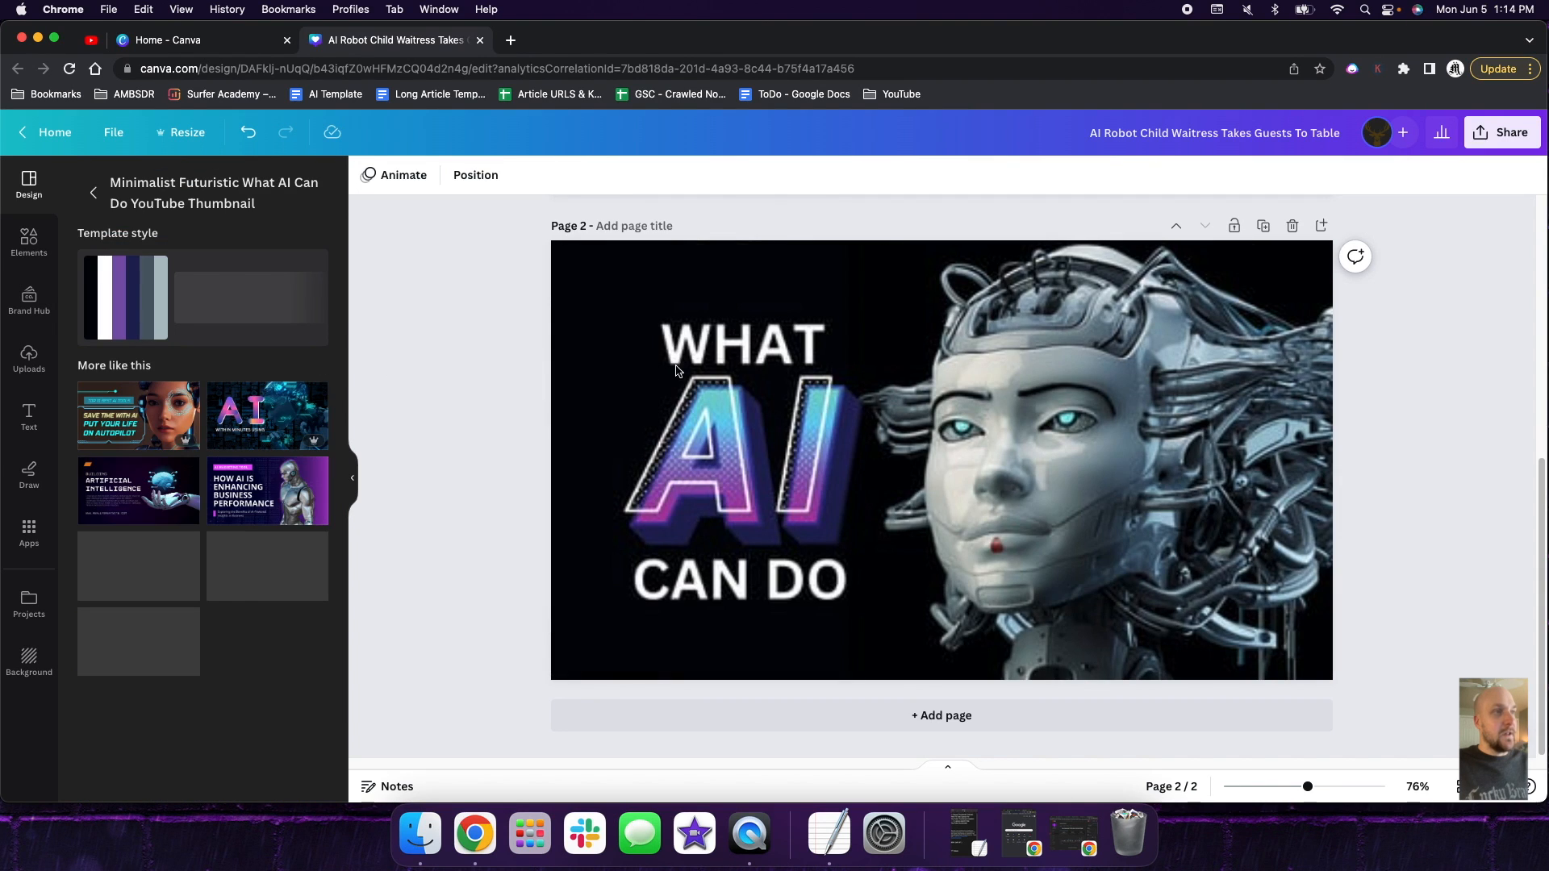
{"action": "left_click", "coordinate": [810, 402]}
{"action": "scroll", "coordinate": [815, 403], "scroll_direction": "up", "scroll_amount": 6}
{"action": "scroll", "coordinate": [818, 403], "scroll_direction": "down", "scroll_amount": 6}
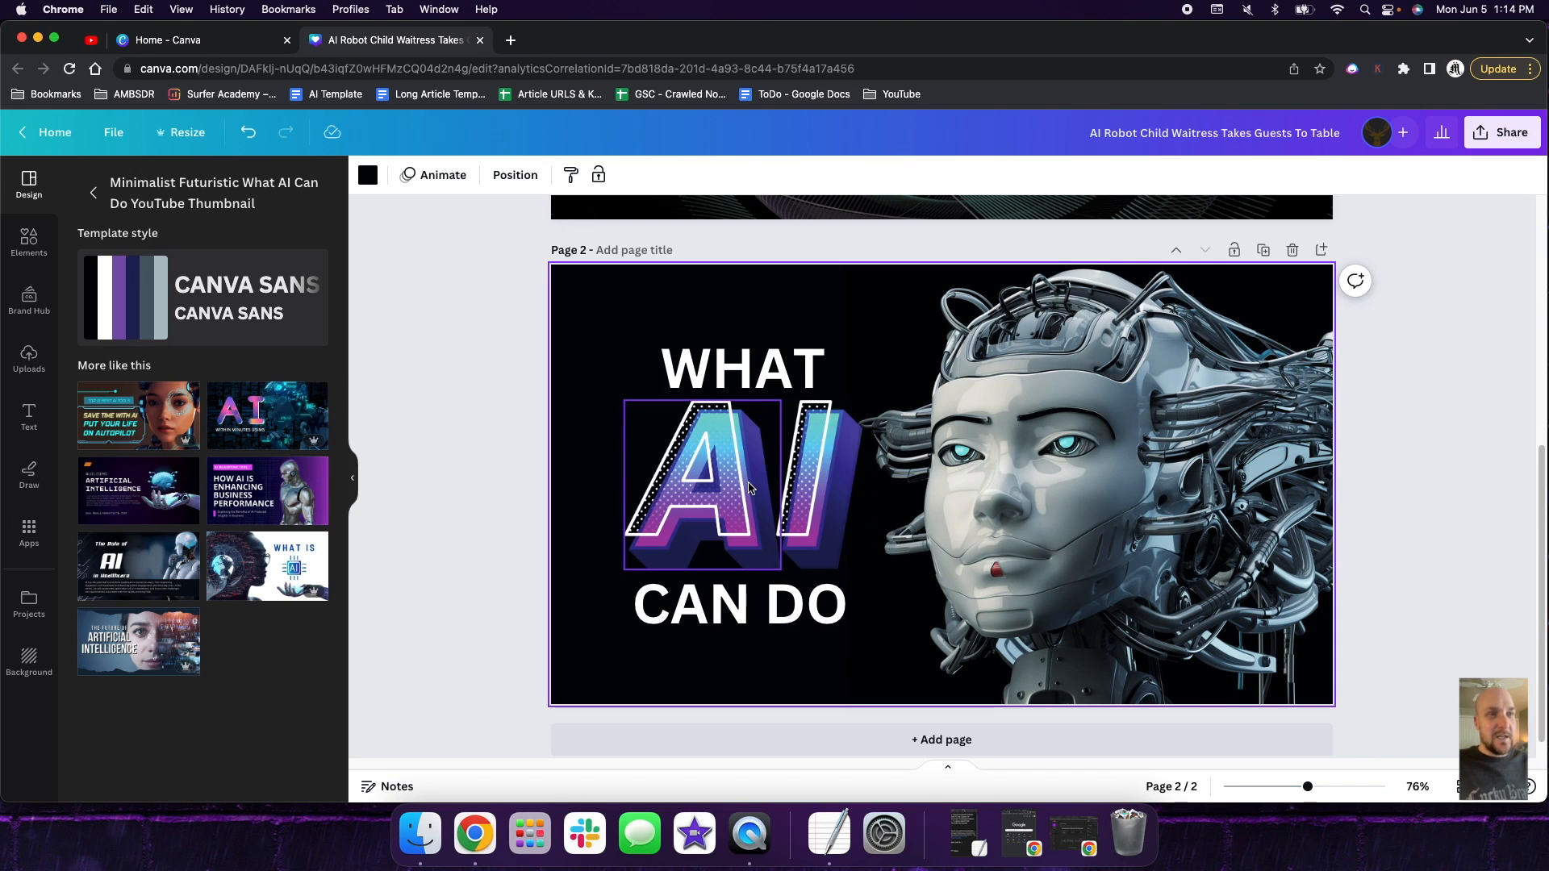
- Add a blank third page below the What AI Can Do page
{"action": "left_click", "coordinate": [1159, 443]}
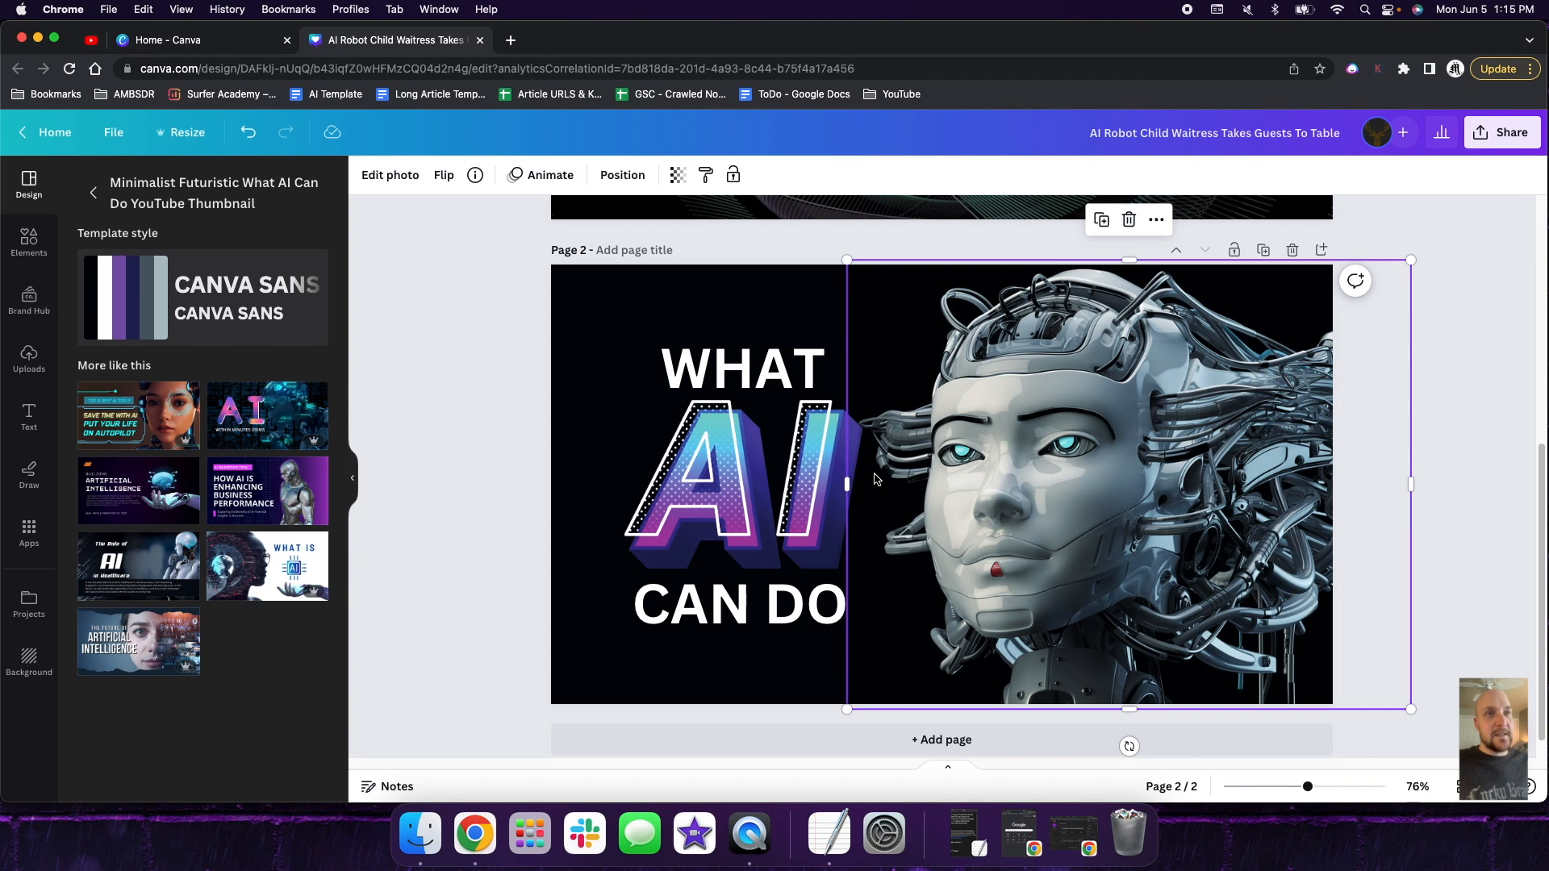
{"action": "scroll", "coordinate": [904, 492], "scroll_direction": "up", "scroll_amount": 5}
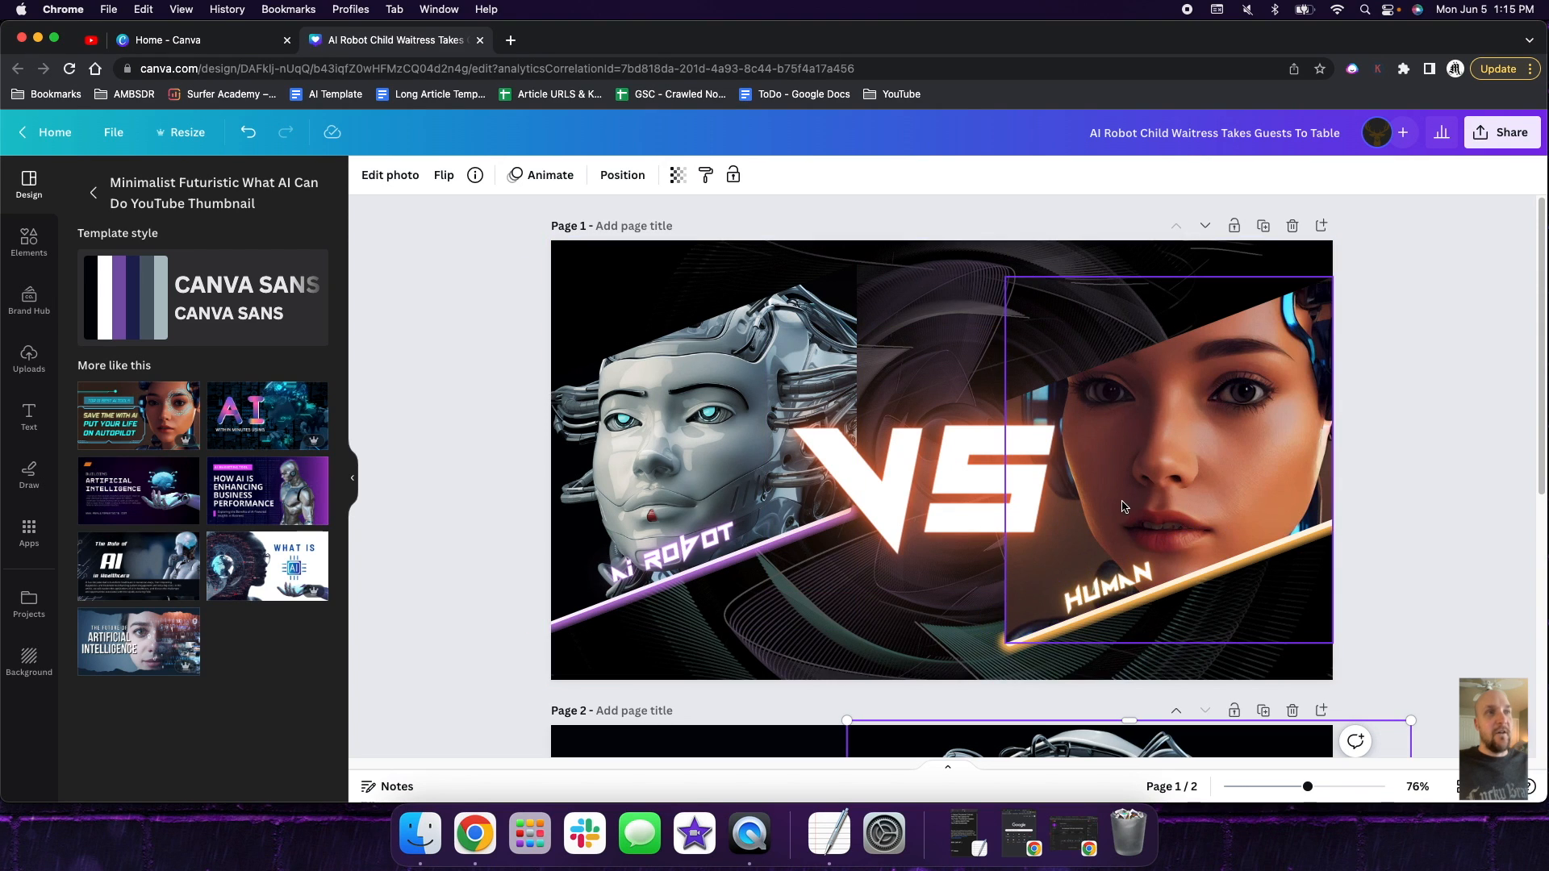
{"action": "scroll", "coordinate": [988, 573], "scroll_direction": "down", "scroll_amount": 5}
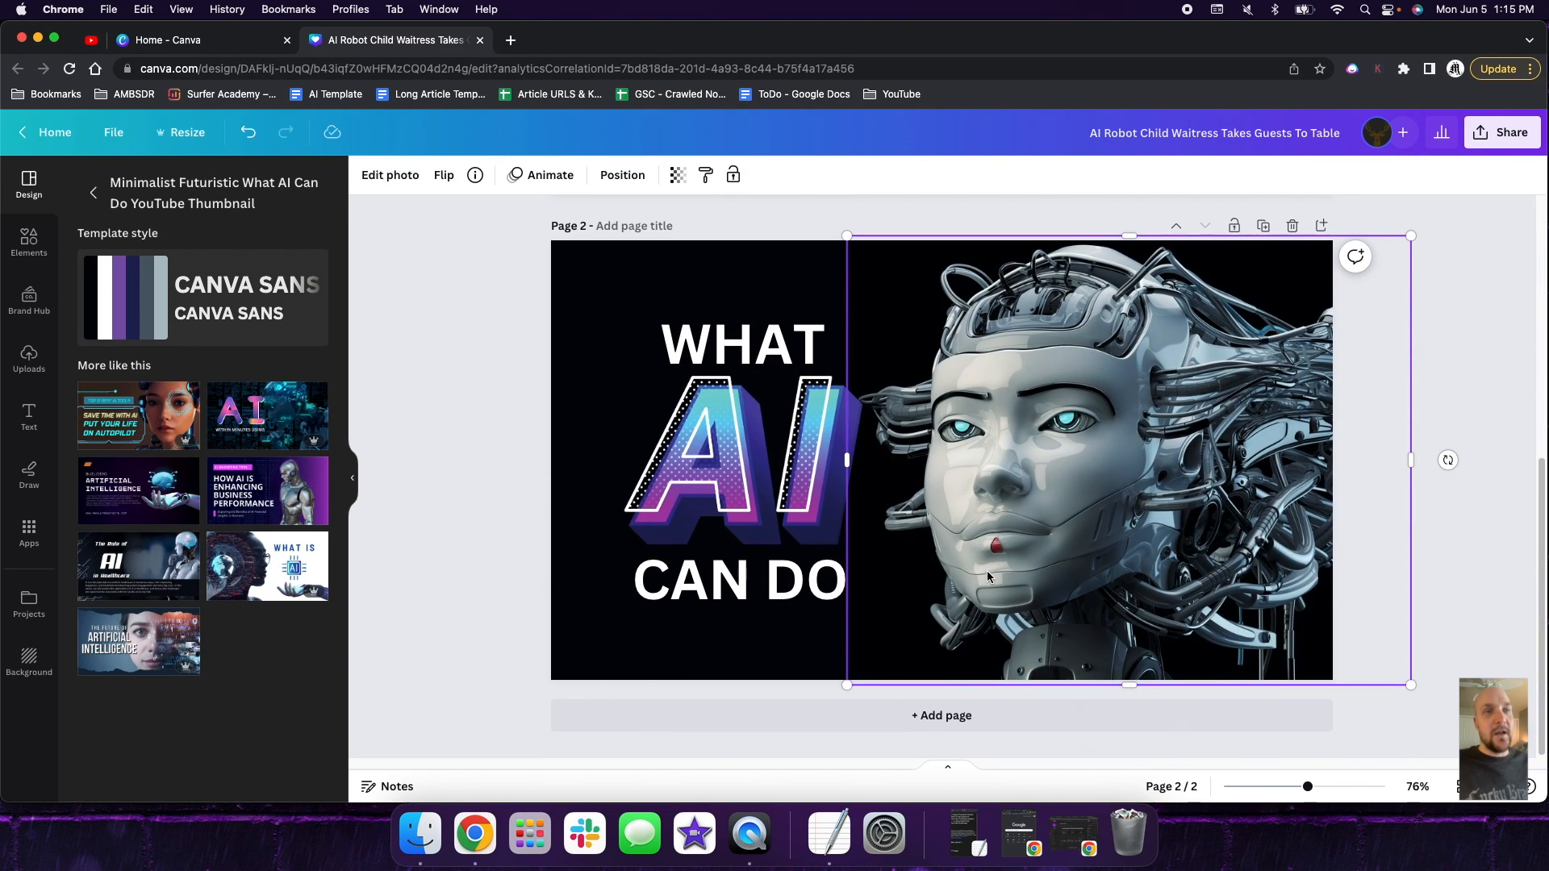
{"action": "left_click", "coordinate": [962, 726]}
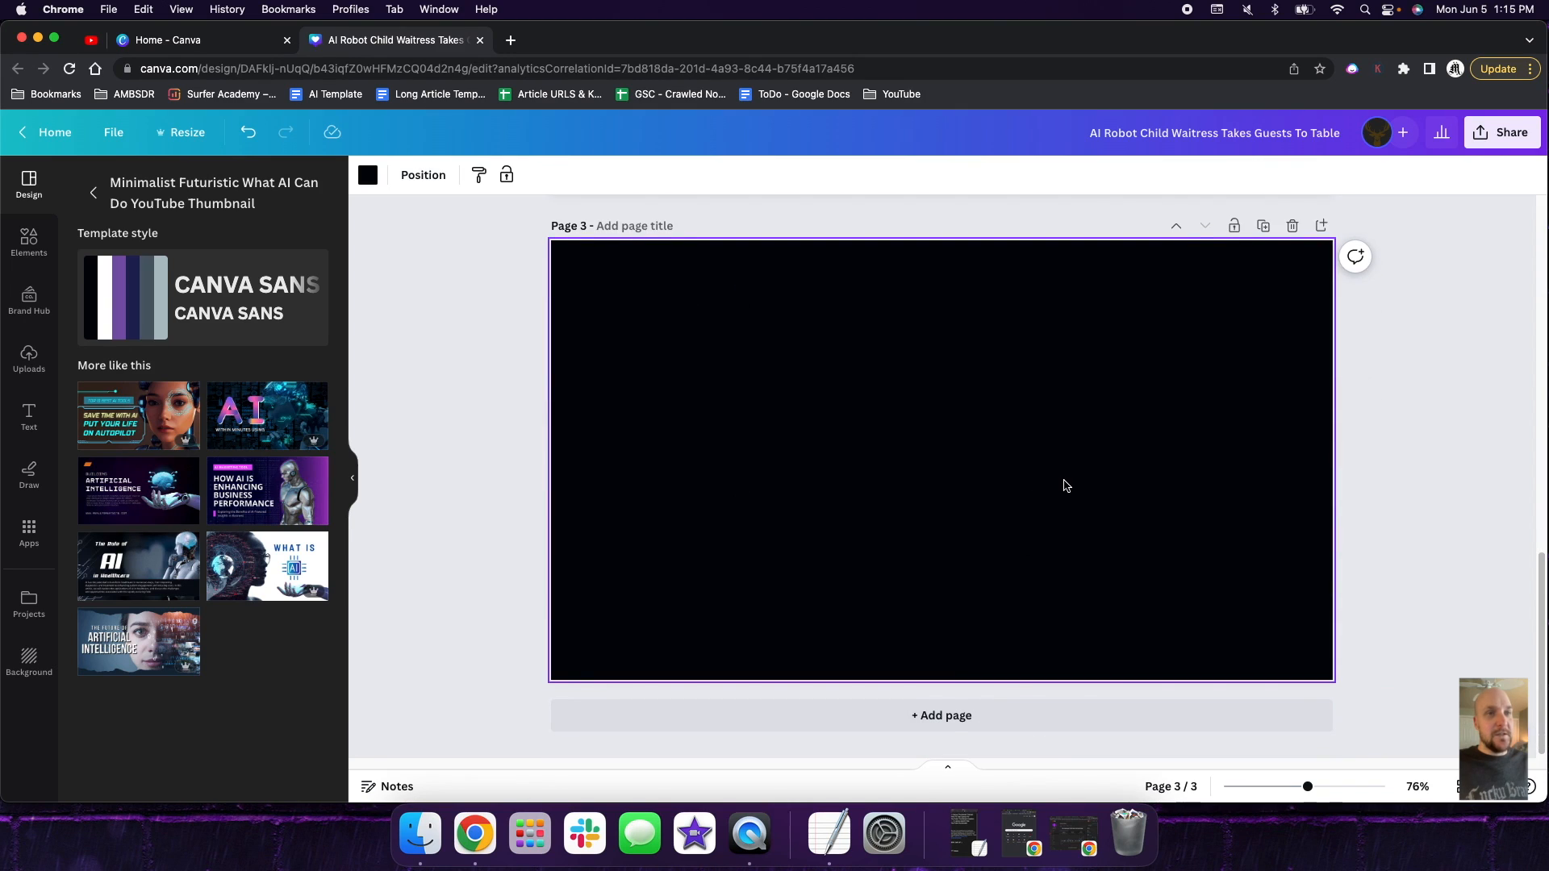
- Copy the robot head photo from page 2, paste it onto page 3 and shift it slightly towards the page's middle
{"action": "scroll", "coordinate": [1067, 487], "scroll_direction": "up", "scroll_amount": 1}
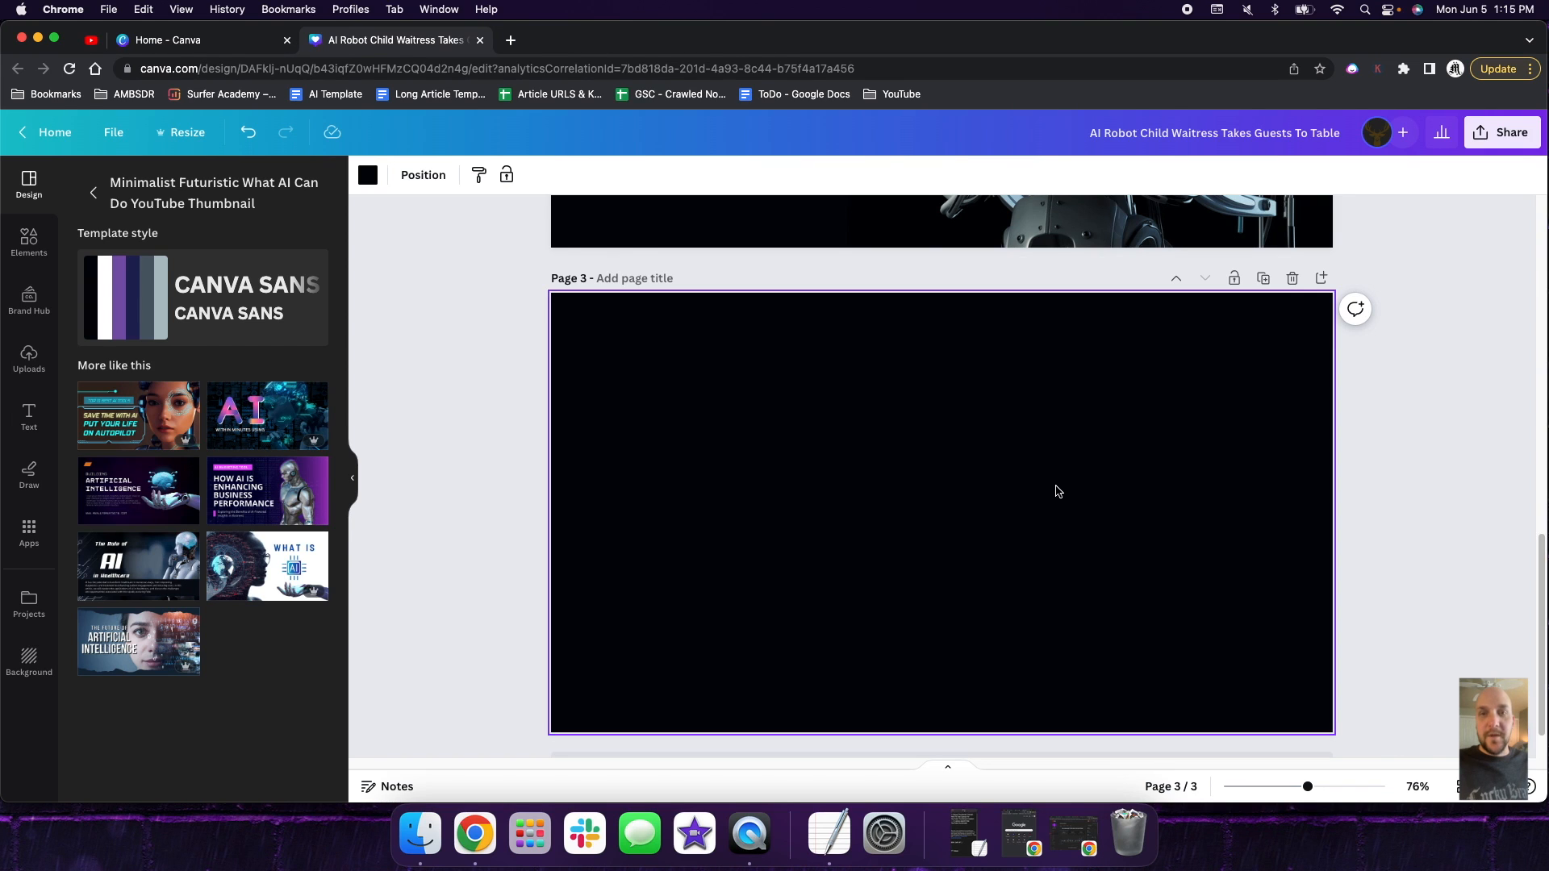
{"action": "scroll", "coordinate": [1057, 490], "scroll_direction": "up", "scroll_amount": 5}
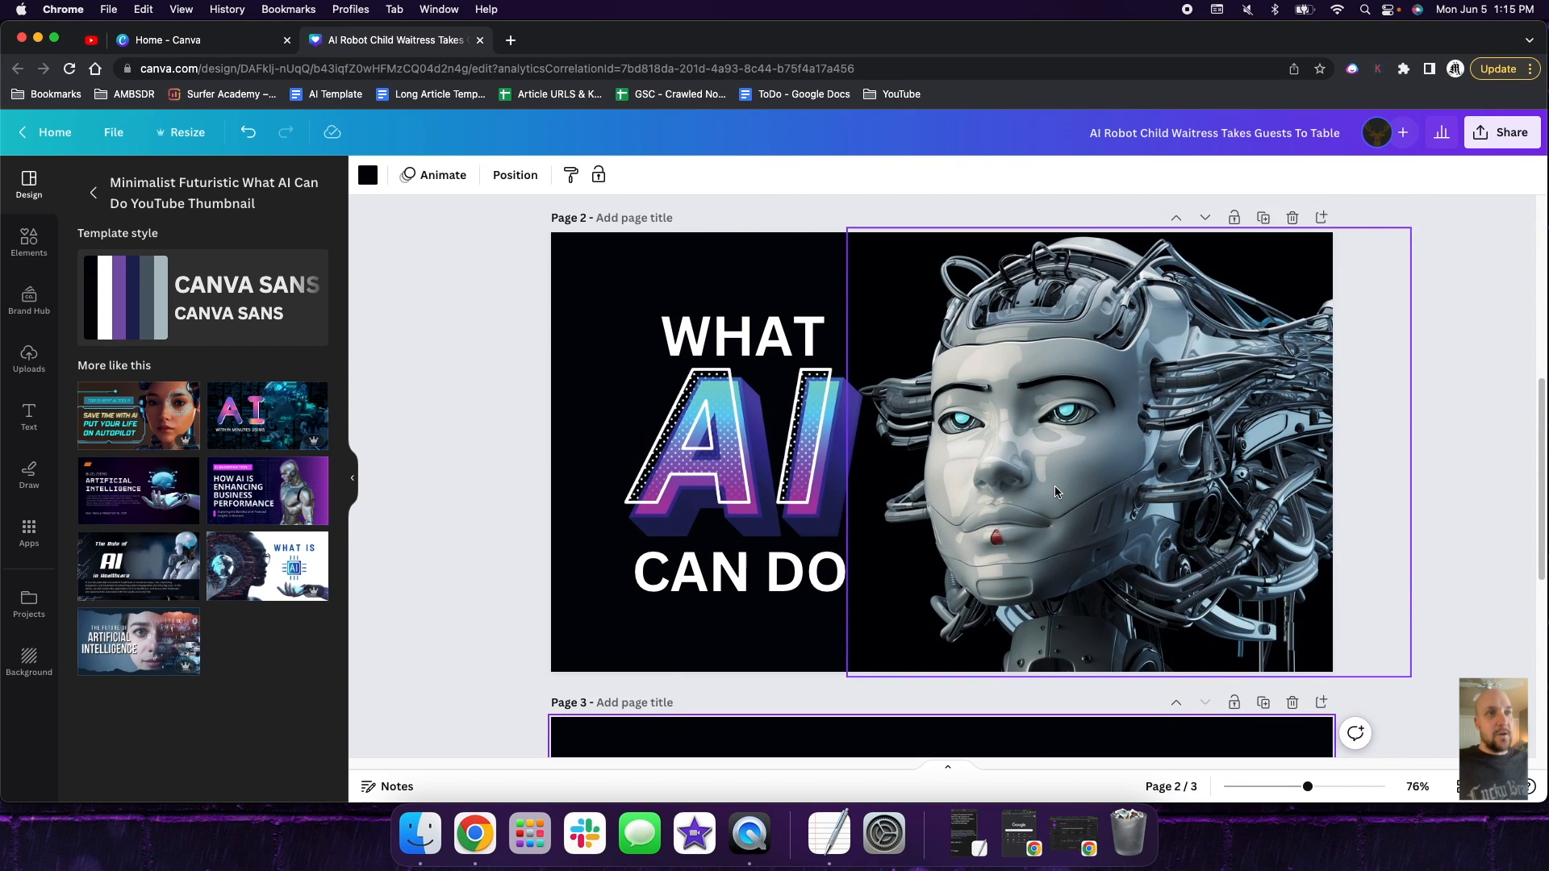
{"action": "left_click", "coordinate": [1037, 447]}
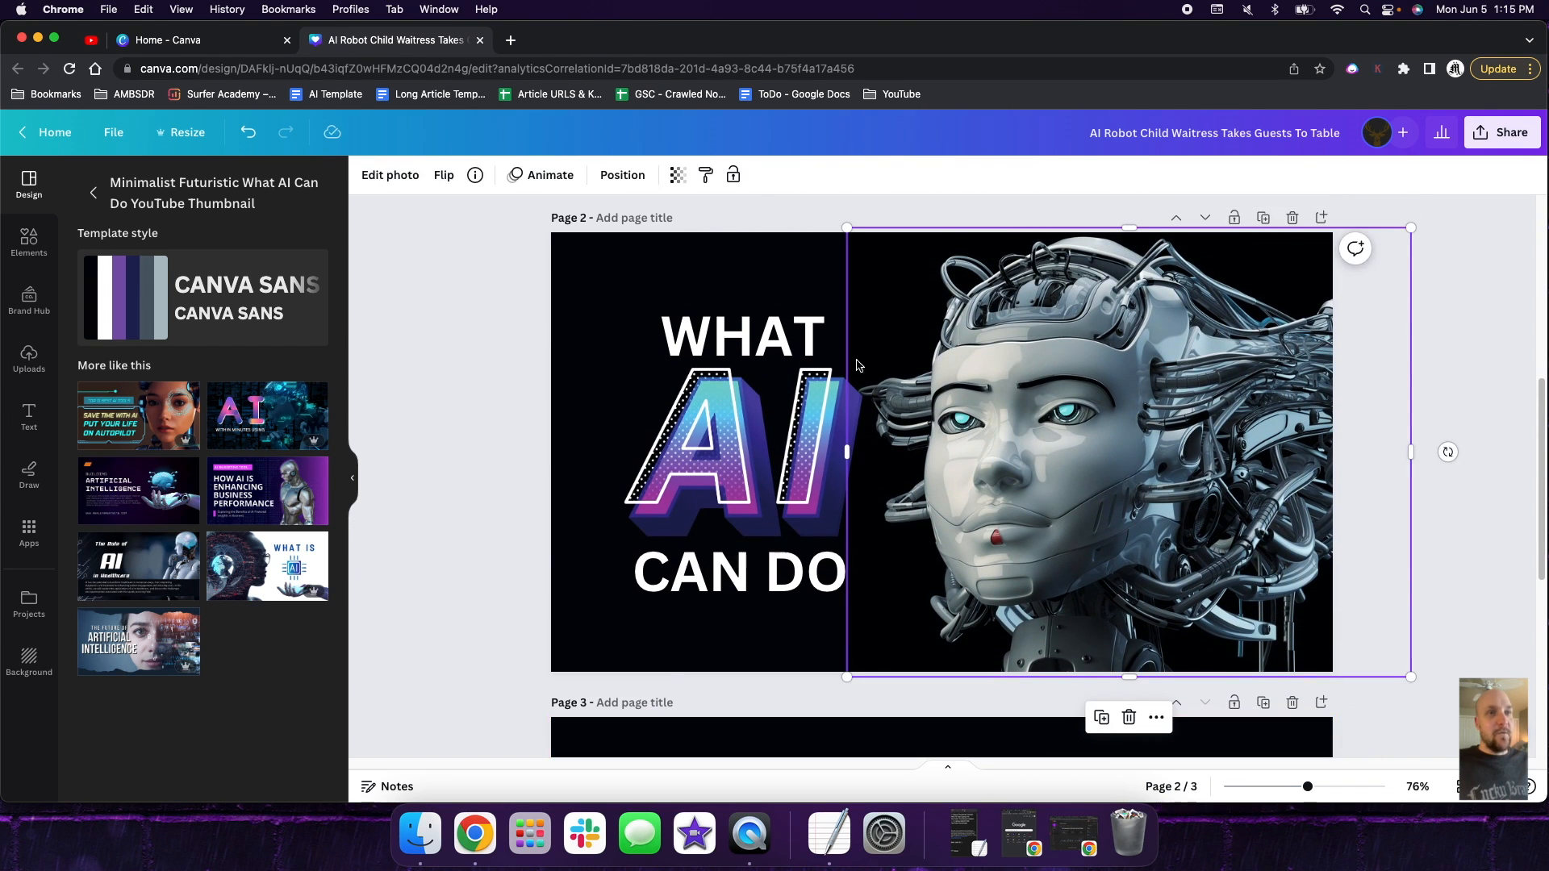
{"action": "right_click", "coordinate": [1084, 434]}
{"action": "left_click", "coordinate": [1132, 351]}
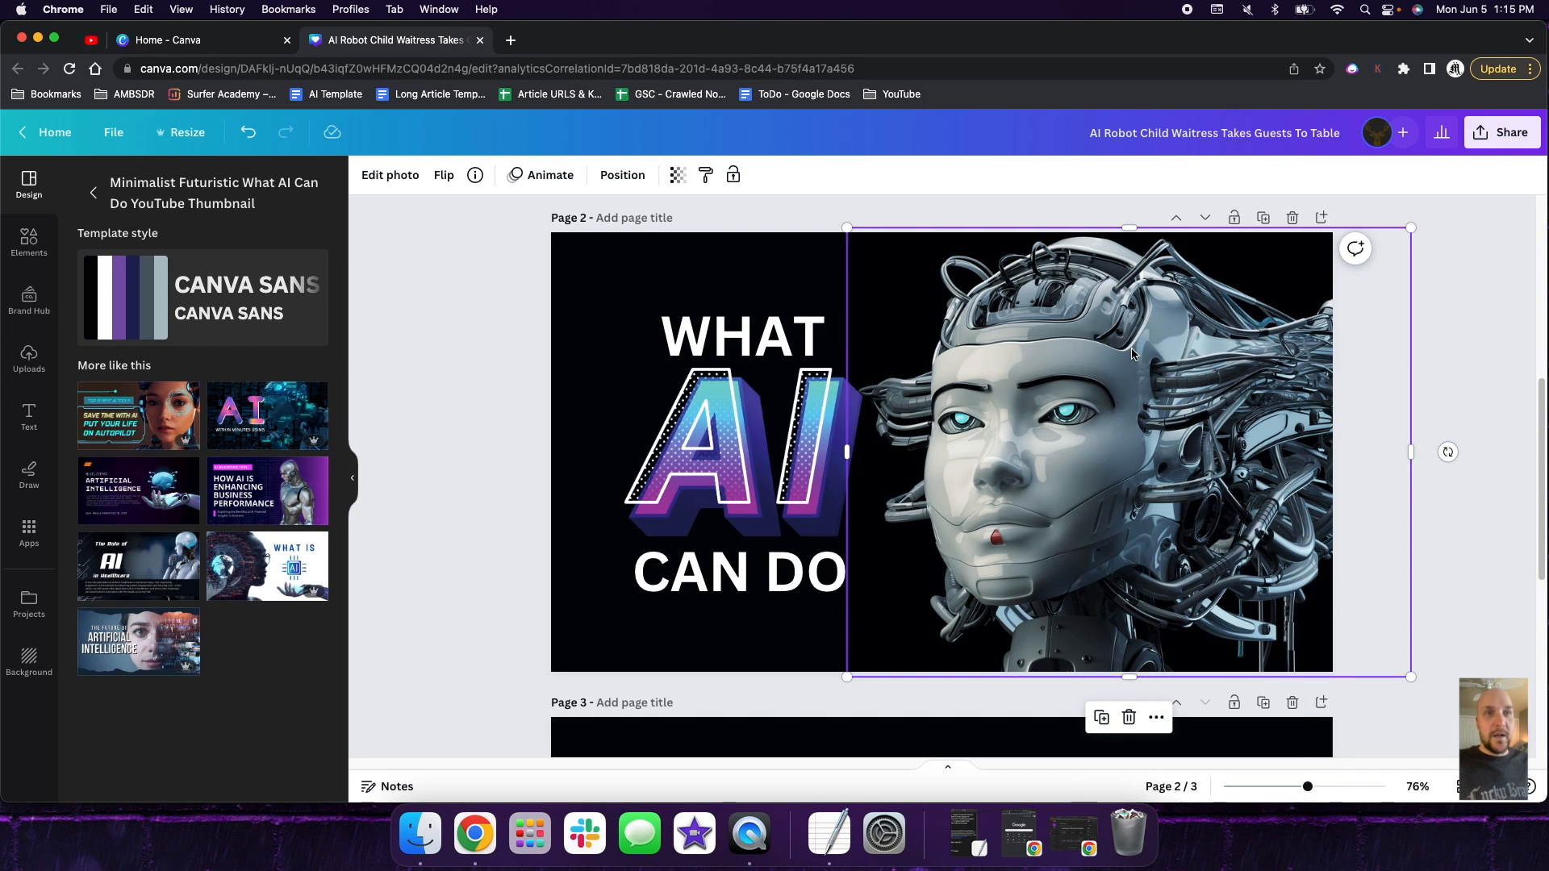
{"action": "scroll", "coordinate": [1018, 520], "scroll_direction": "down", "scroll_amount": 5}
{"action": "left_click", "coordinate": [1004, 534]}
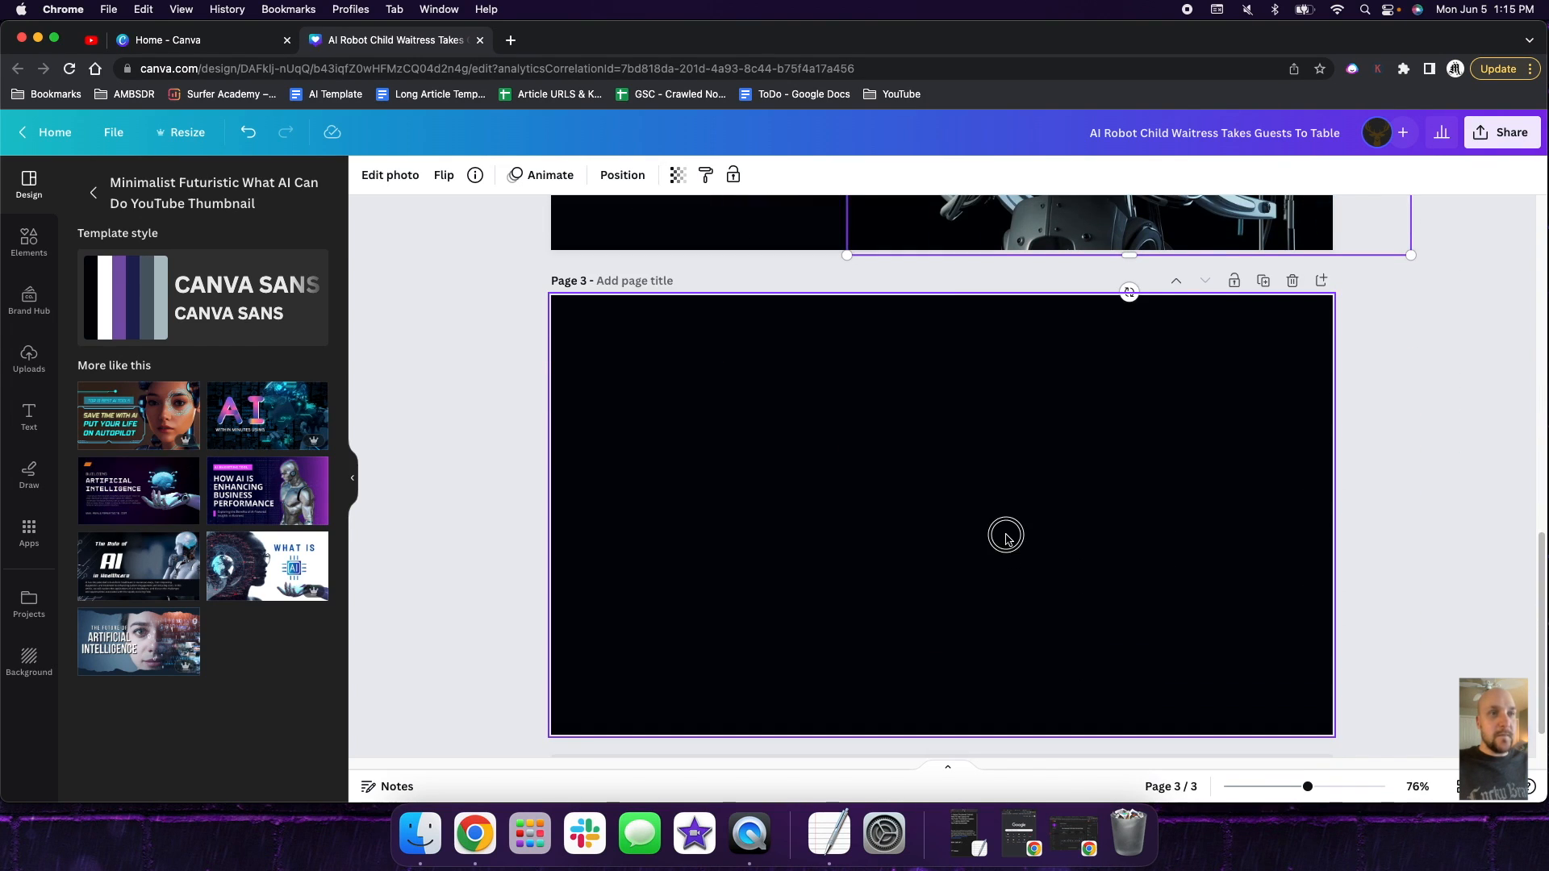
{"action": "right_click", "coordinate": [952, 487]}
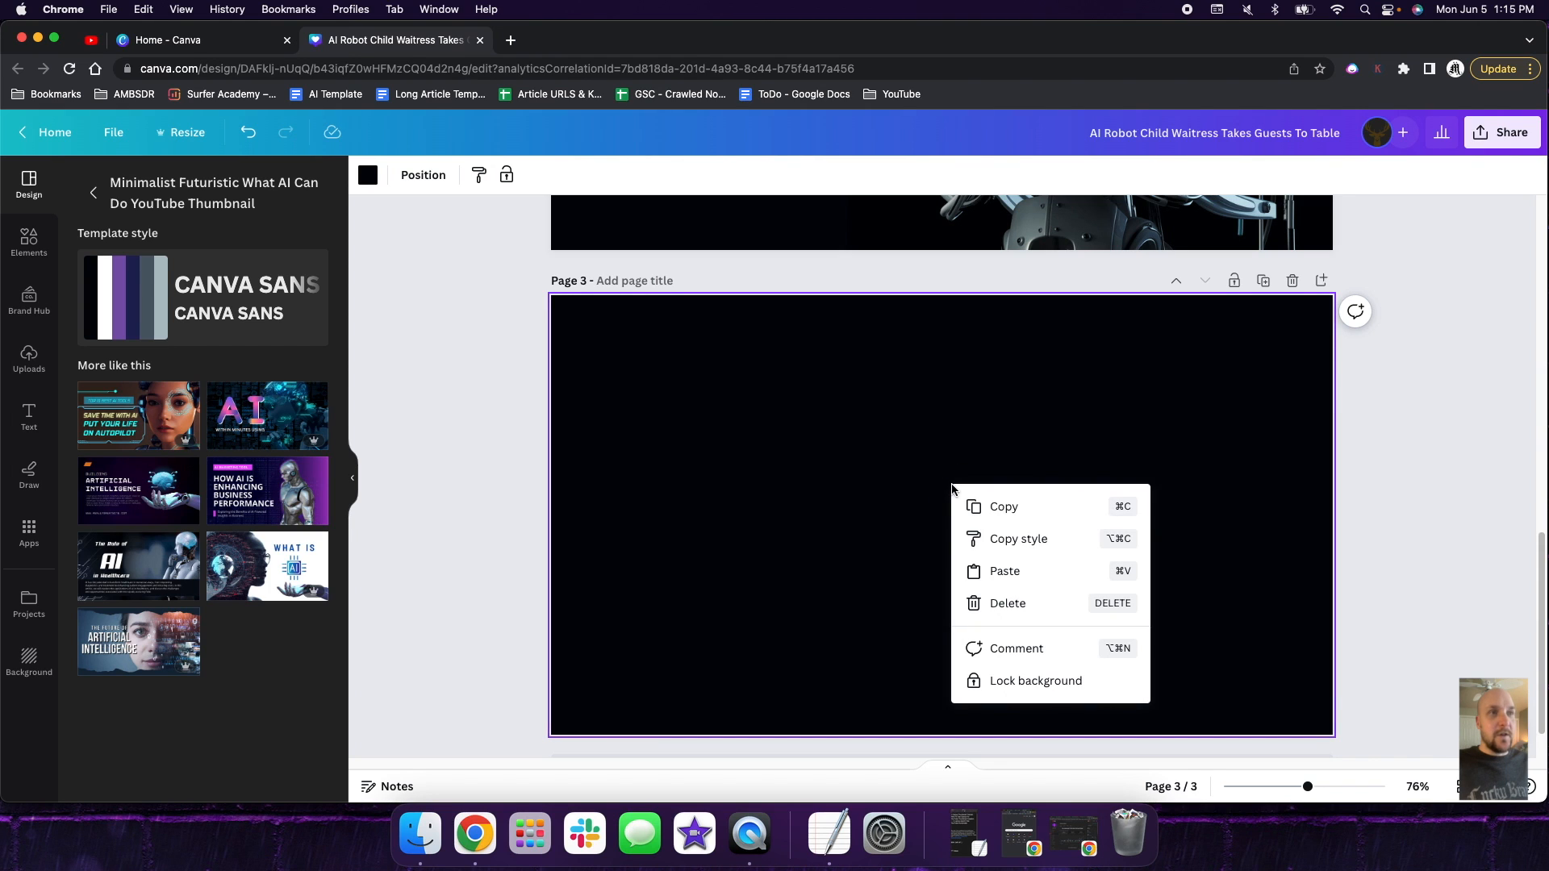
{"action": "left_click", "coordinate": [1018, 571]}
{"action": "left_click_drag", "start_coordinate": [1068, 508], "coordinate": [1031, 486]}
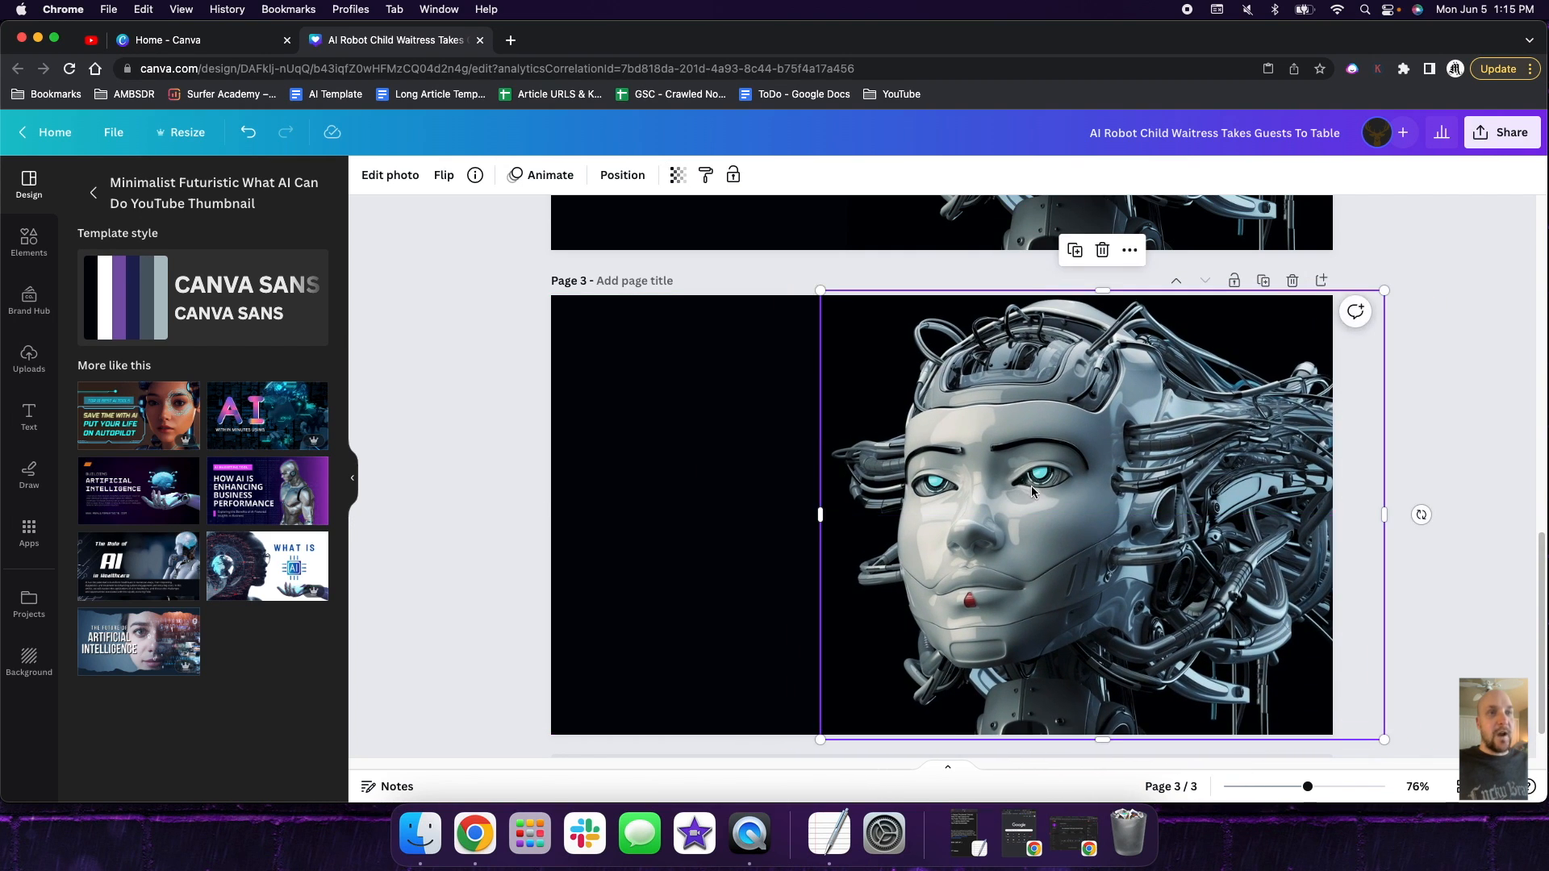
- Delete the robot's and the woman's photos from their frames on page 1, leaving both frames empty
{"action": "scroll", "coordinate": [1031, 486], "scroll_direction": "up", "scroll_amount": 10}
{"action": "left_click", "coordinate": [694, 437]}
{"action": "key", "text": "Delete"}
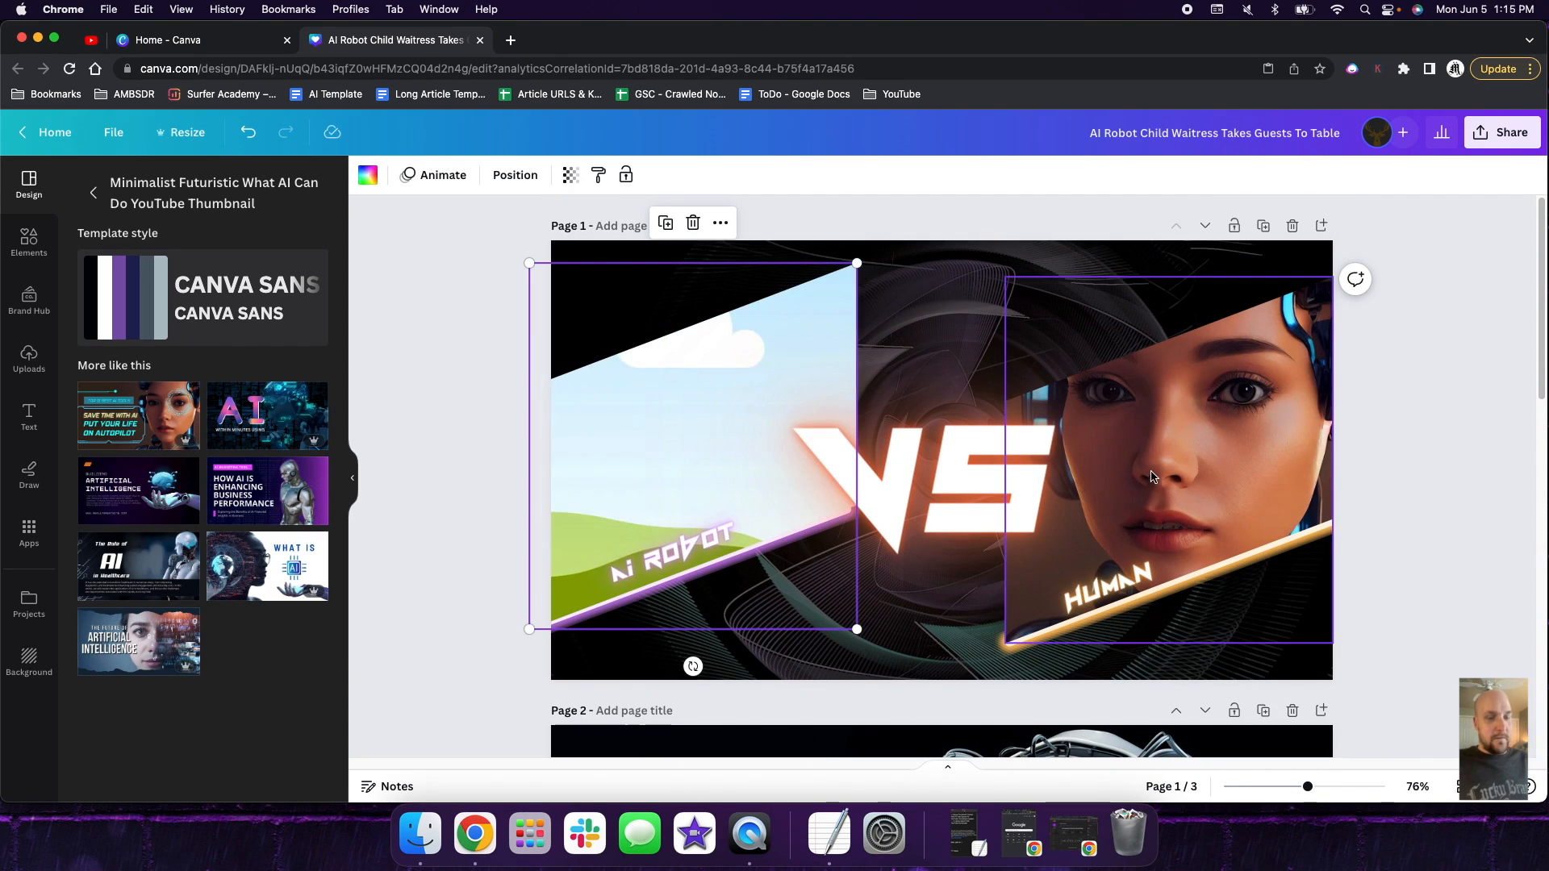
{"action": "left_click", "coordinate": [1152, 476]}
{"action": "key", "text": "Delete"}
- Copy the robot head photo from page 3, paste it onto page 1 and drop it into the empty AI Robot frame
{"action": "scroll", "coordinate": [1106, 489], "scroll_direction": "down", "scroll_amount": 8}
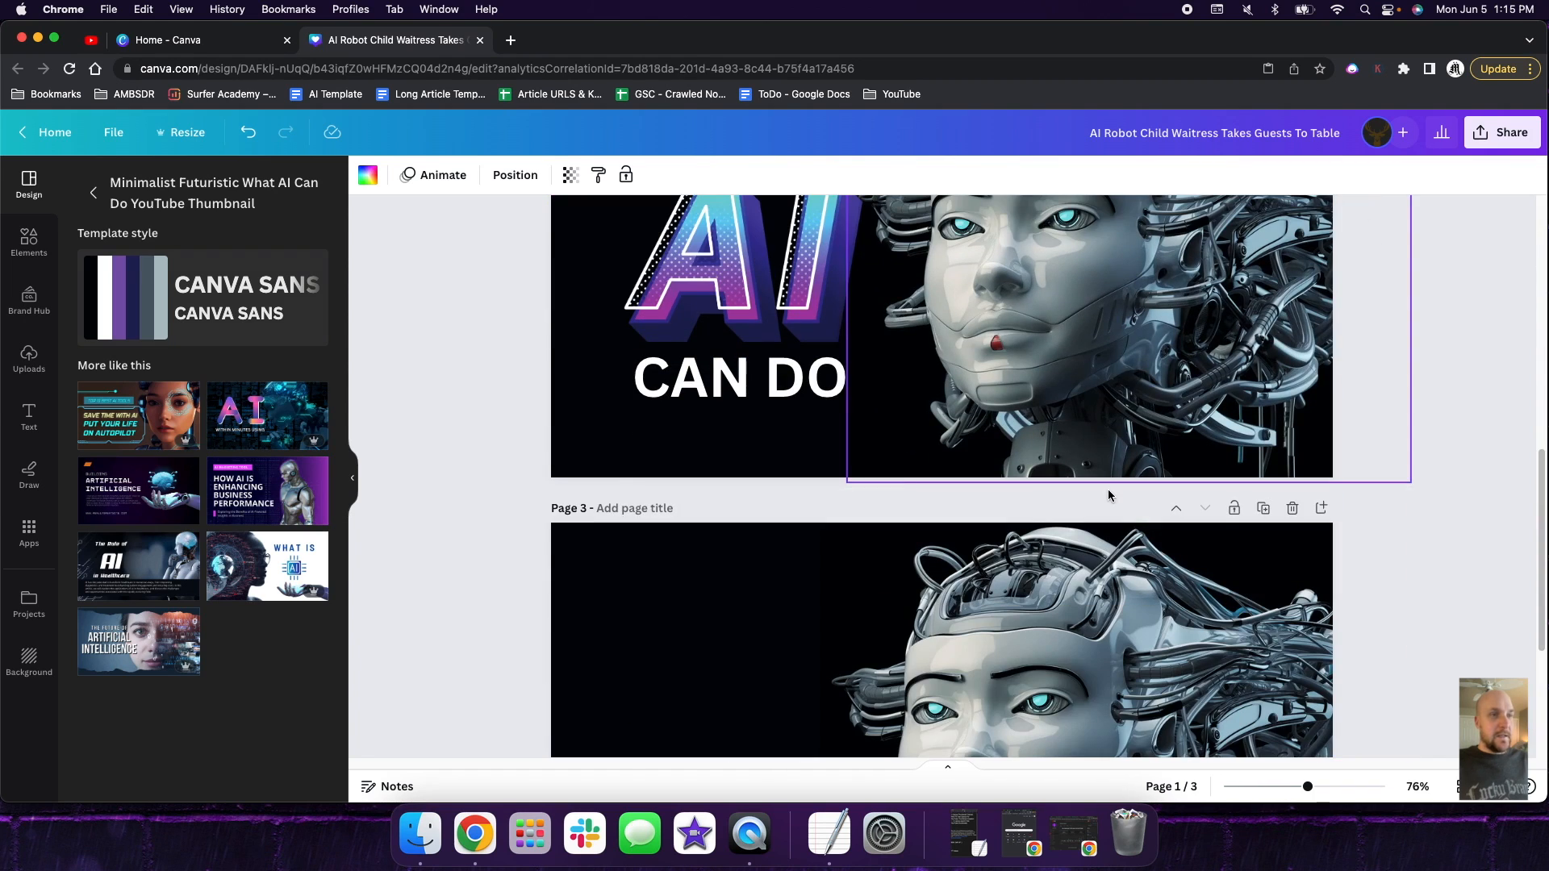
{"action": "right_click", "coordinate": [1074, 597]}
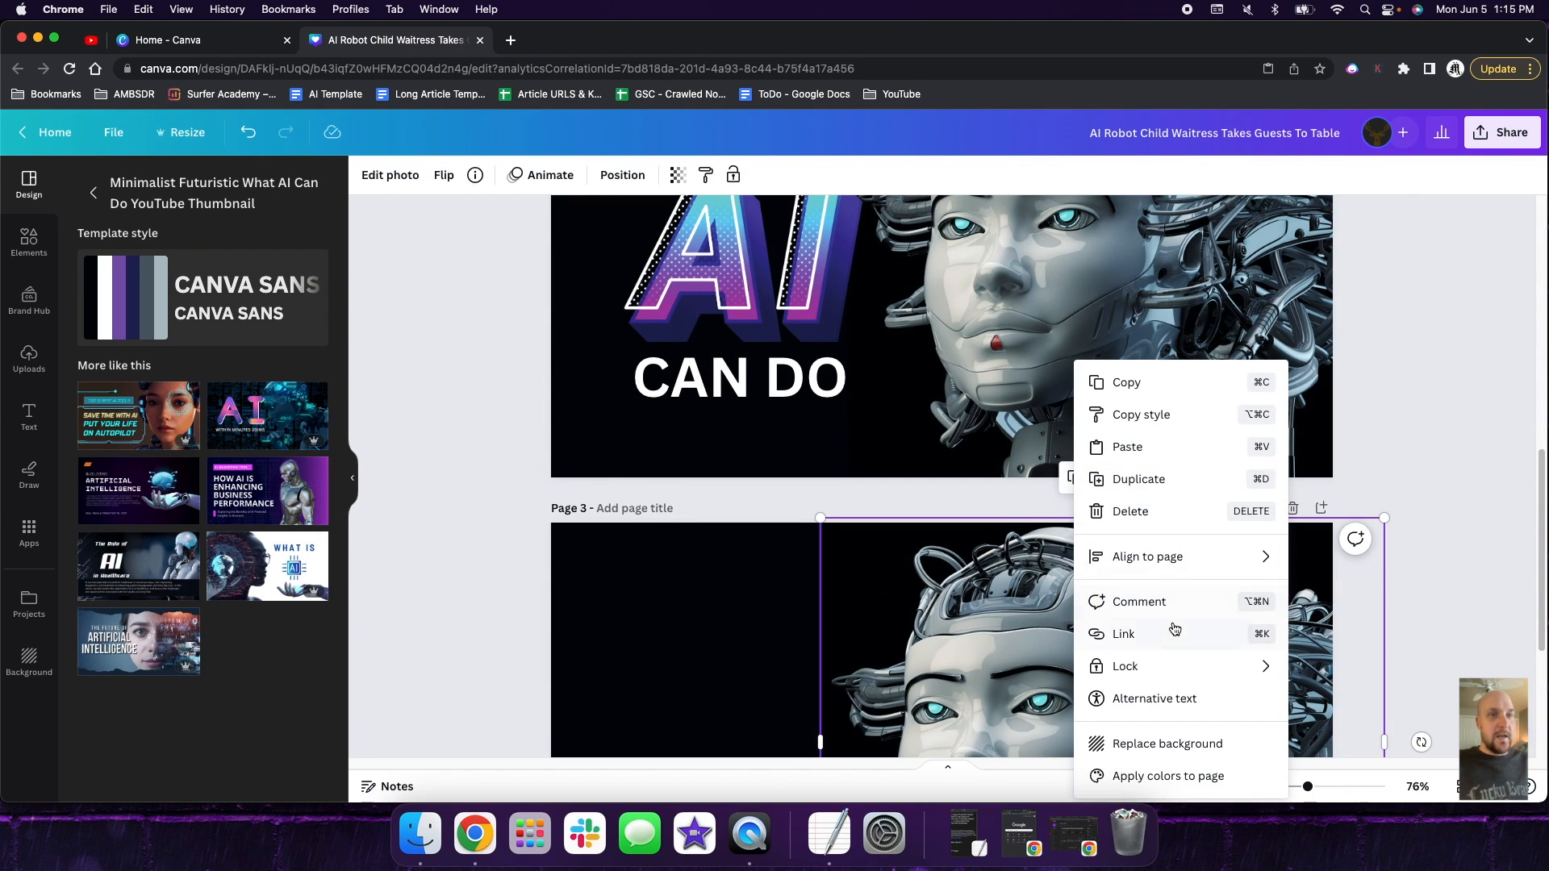
{"action": "left_click", "coordinate": [1129, 384]}
{"action": "scroll", "coordinate": [1097, 459], "scroll_direction": "up", "scroll_amount": 6}
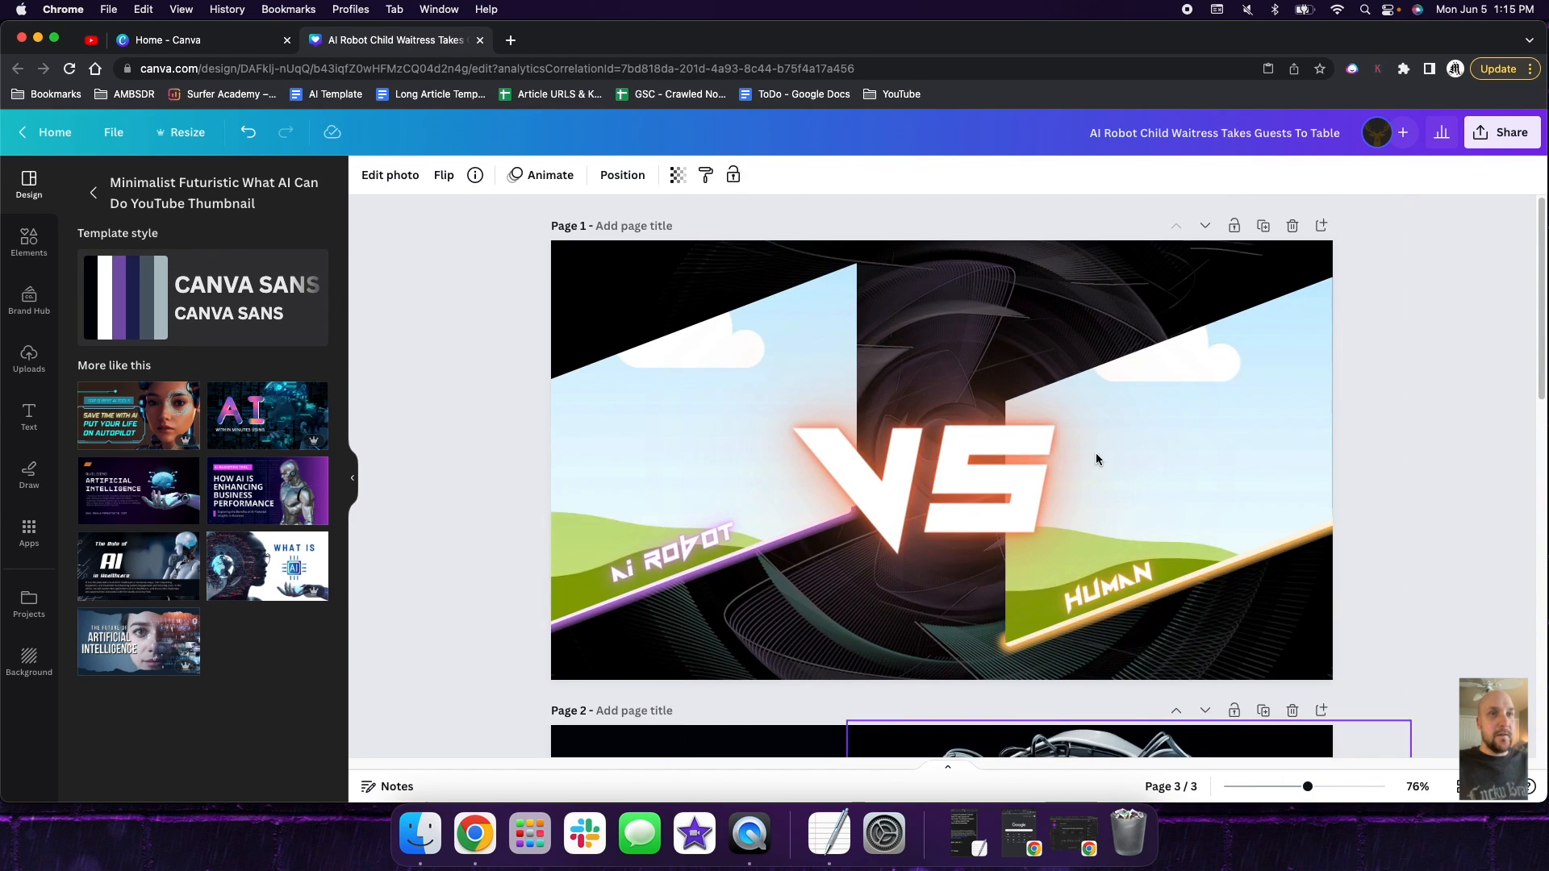
{"action": "left_click", "coordinate": [938, 255]}
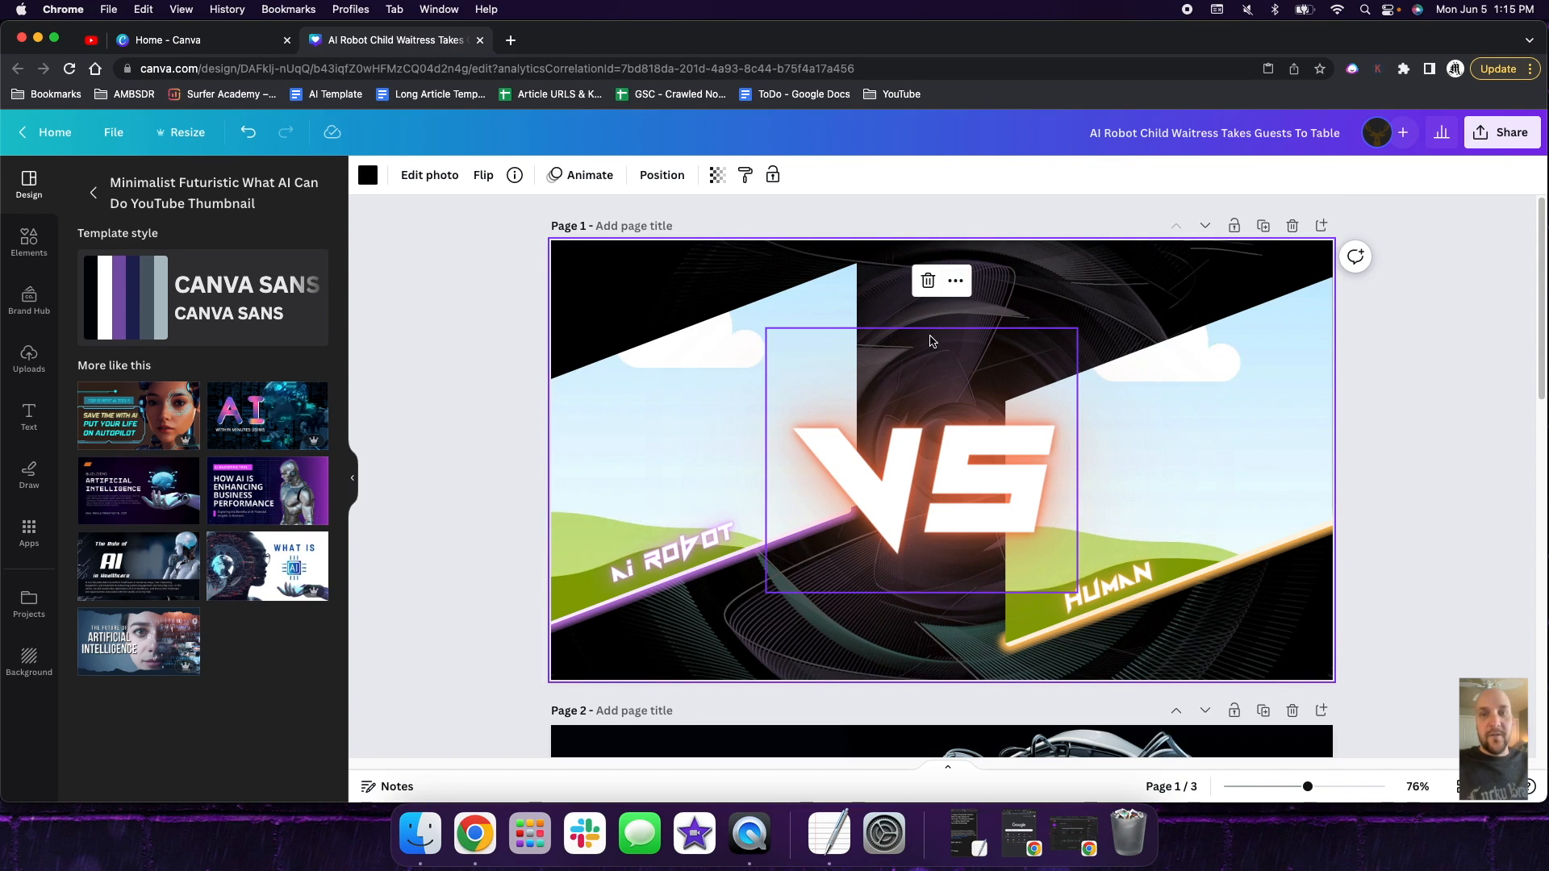
{"action": "right_click", "coordinate": [1097, 261]}
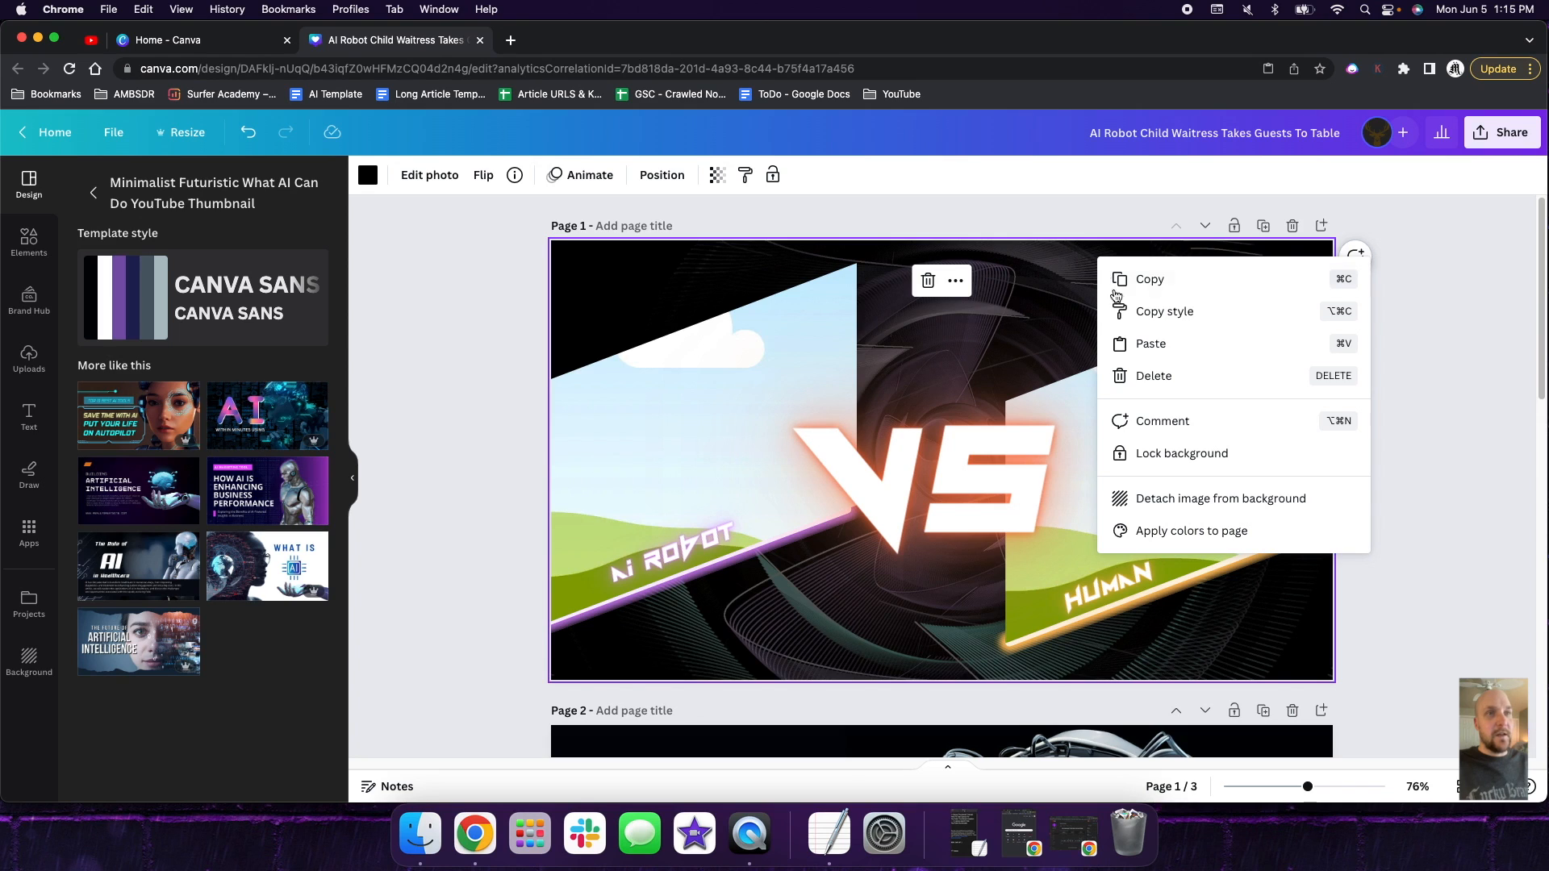
{"action": "left_click", "coordinate": [1143, 337]}
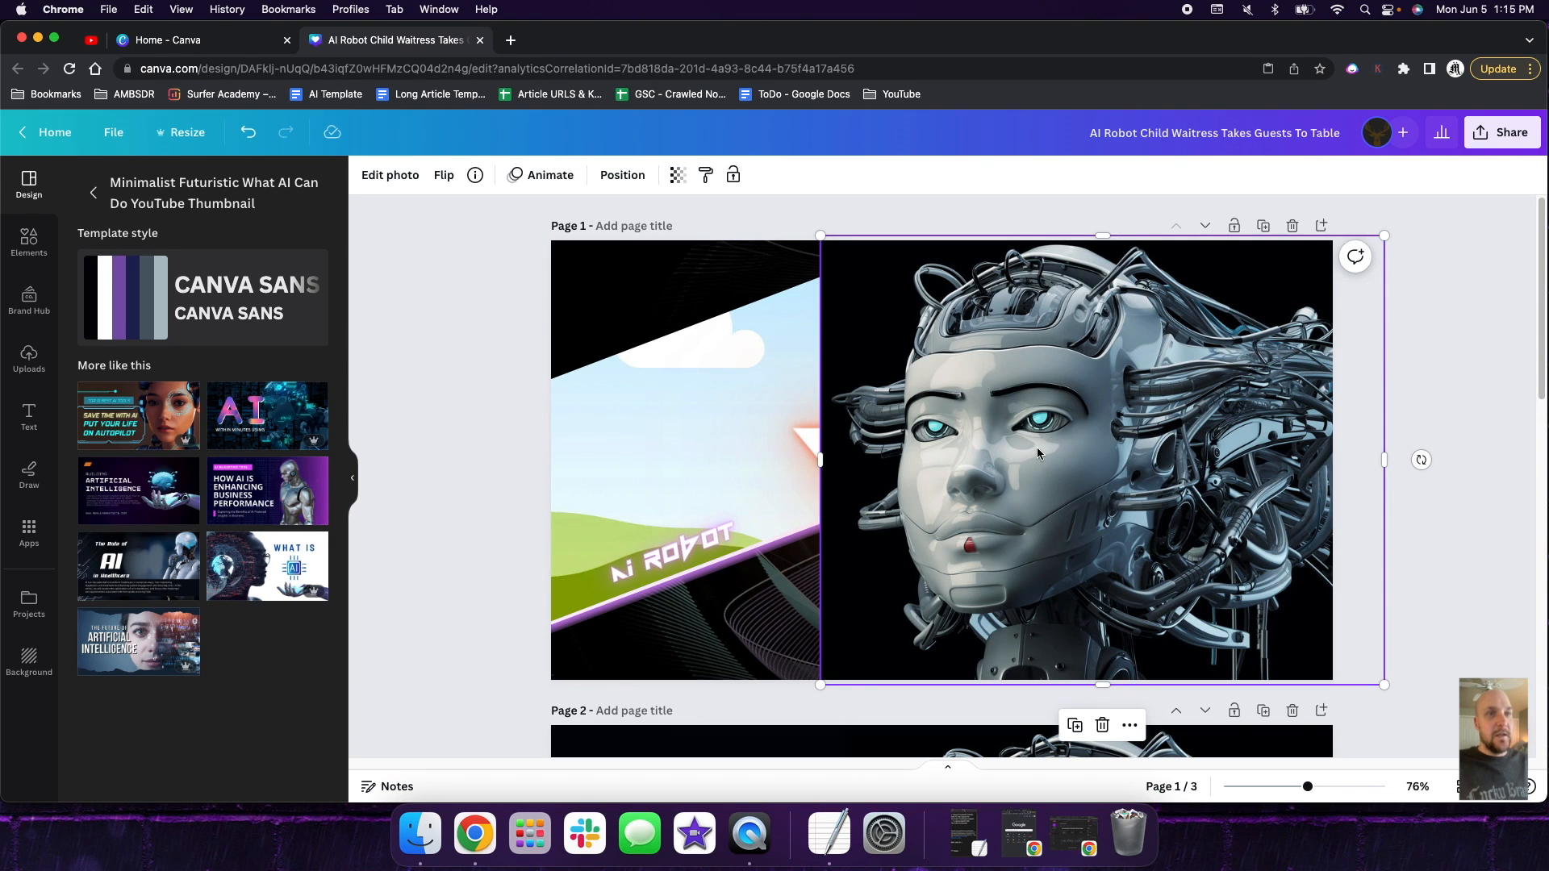
{"action": "left_click_drag", "start_coordinate": [1026, 457], "coordinate": [801, 508]}
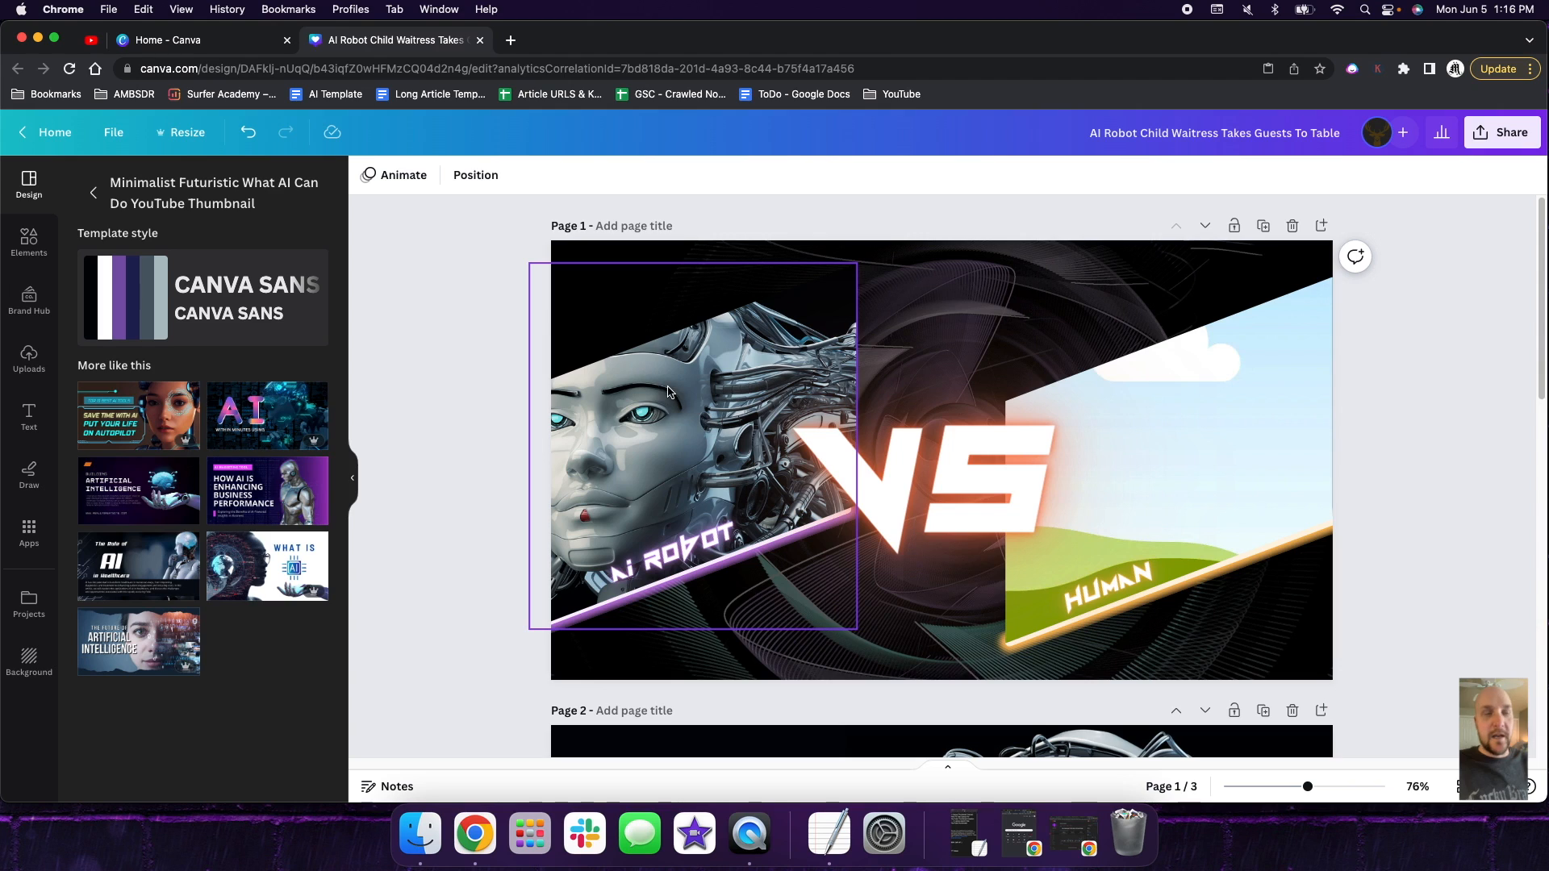
- Reposition the robot photo inside the AI Robot frame so the whole face shows
{"action": "left_click", "coordinate": [685, 430]}
{"action": "double_click", "coordinate": [685, 429]}
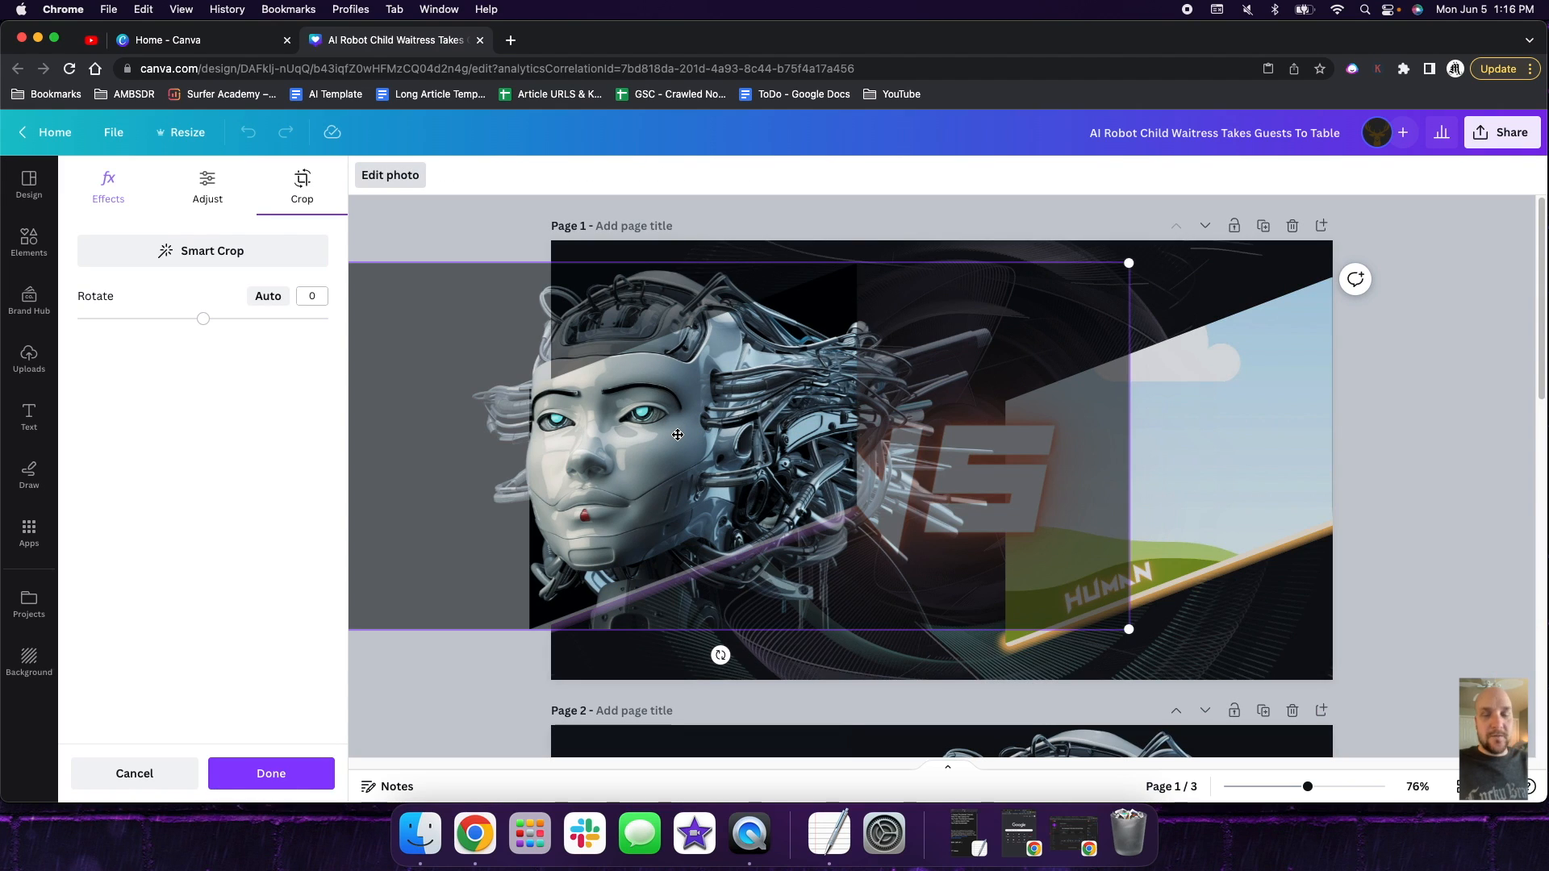
{"action": "left_click_drag", "start_coordinate": [677, 434], "coordinate": [734, 434]}
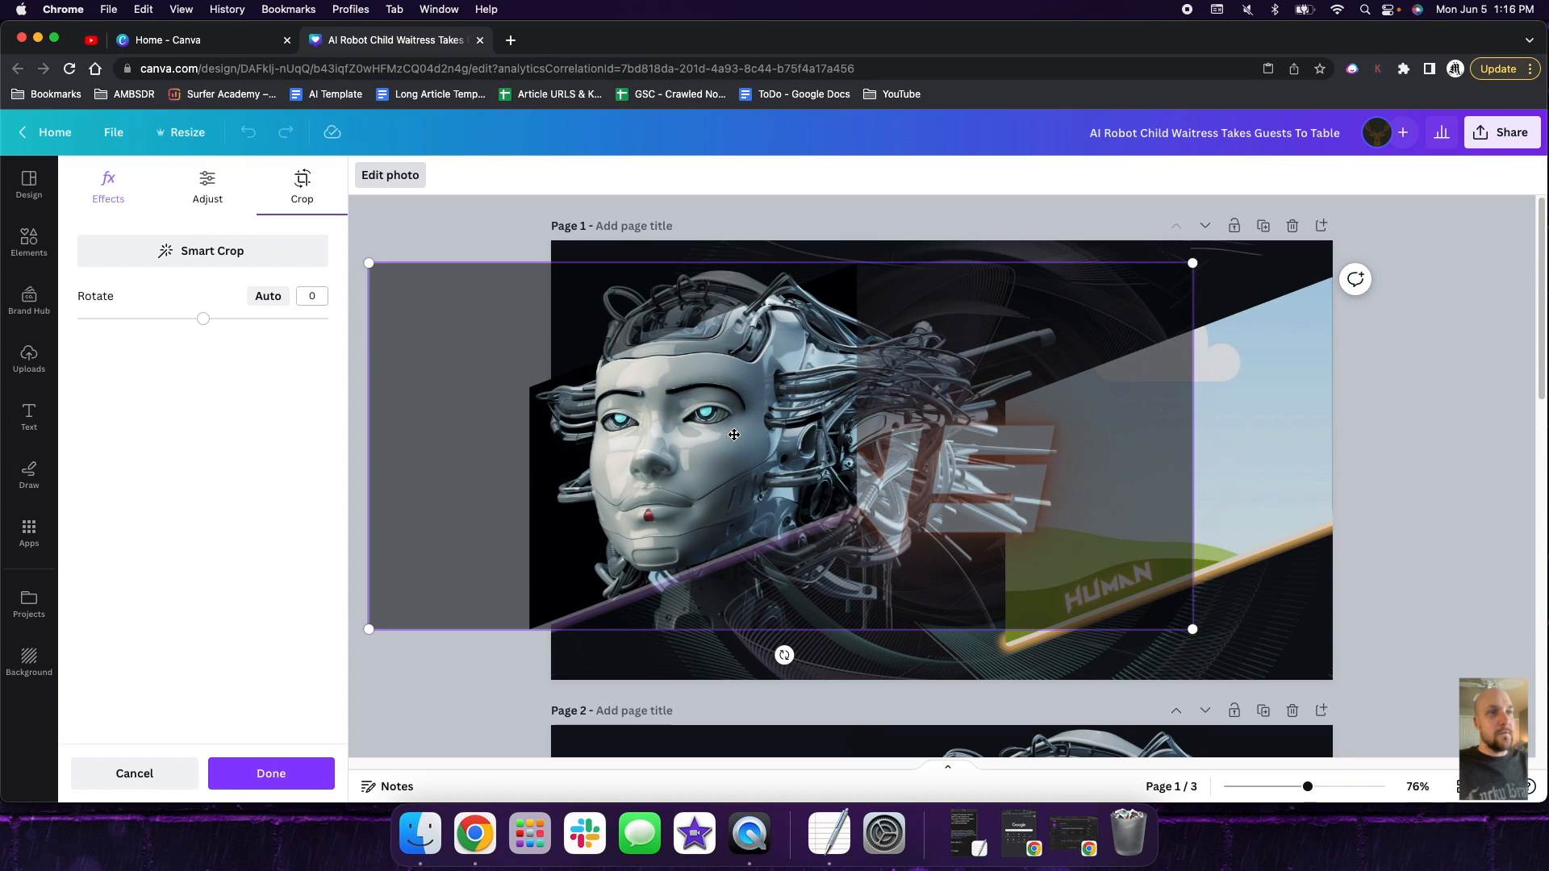
{"action": "left_click", "coordinate": [972, 251]}
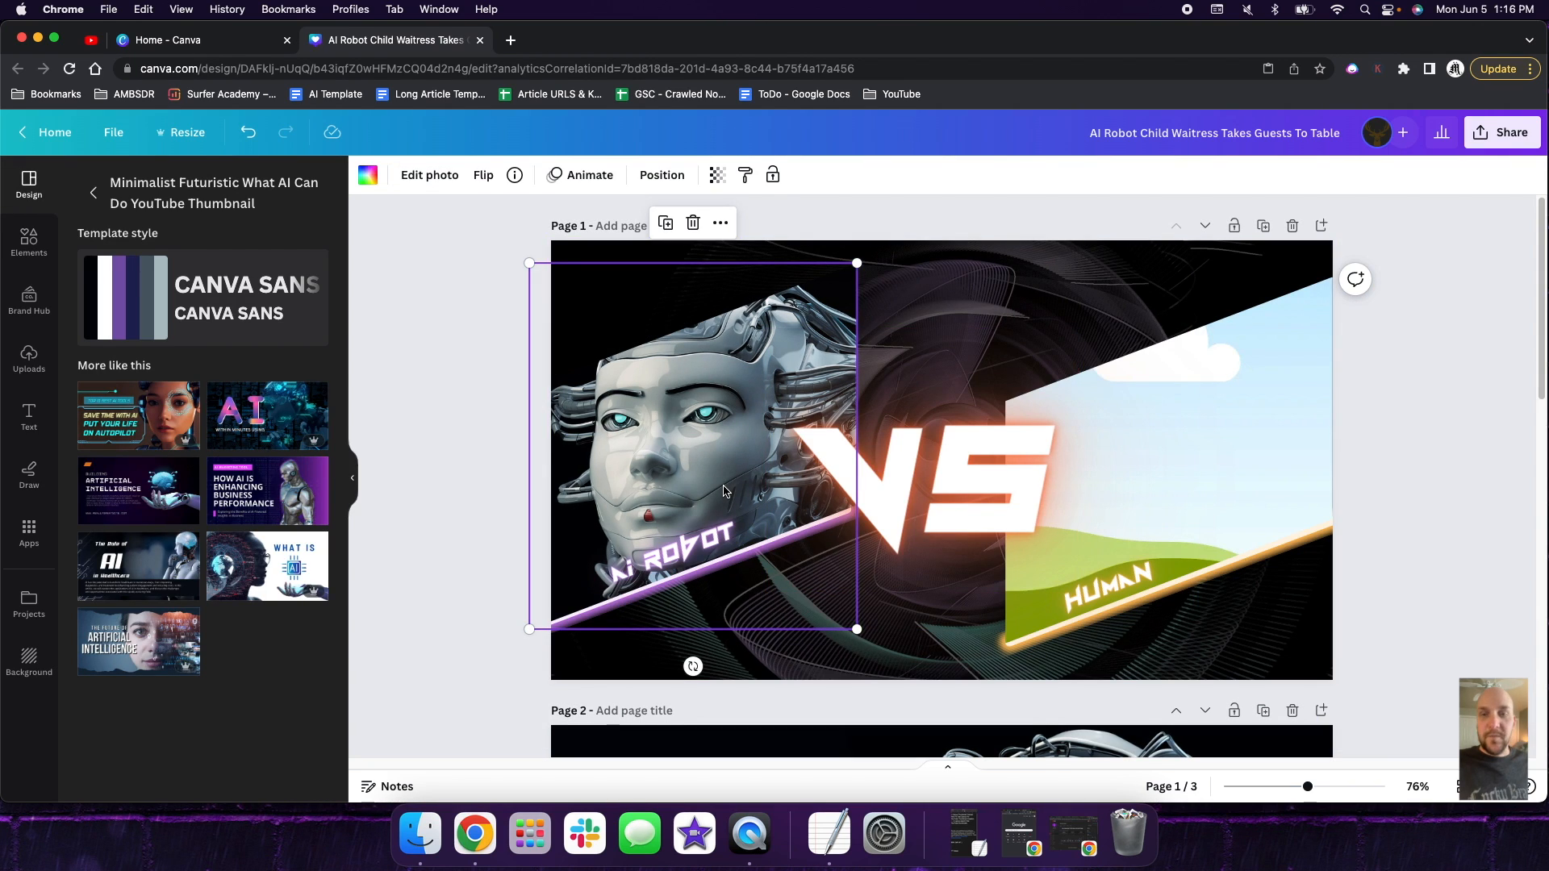
- Delete the robot photo from page 3 and apply the Brown Blue Simple Photo Save Time with AI Youtube Thumbnail template there
{"action": "scroll", "coordinate": [750, 487], "scroll_direction": "down", "scroll_amount": 4}
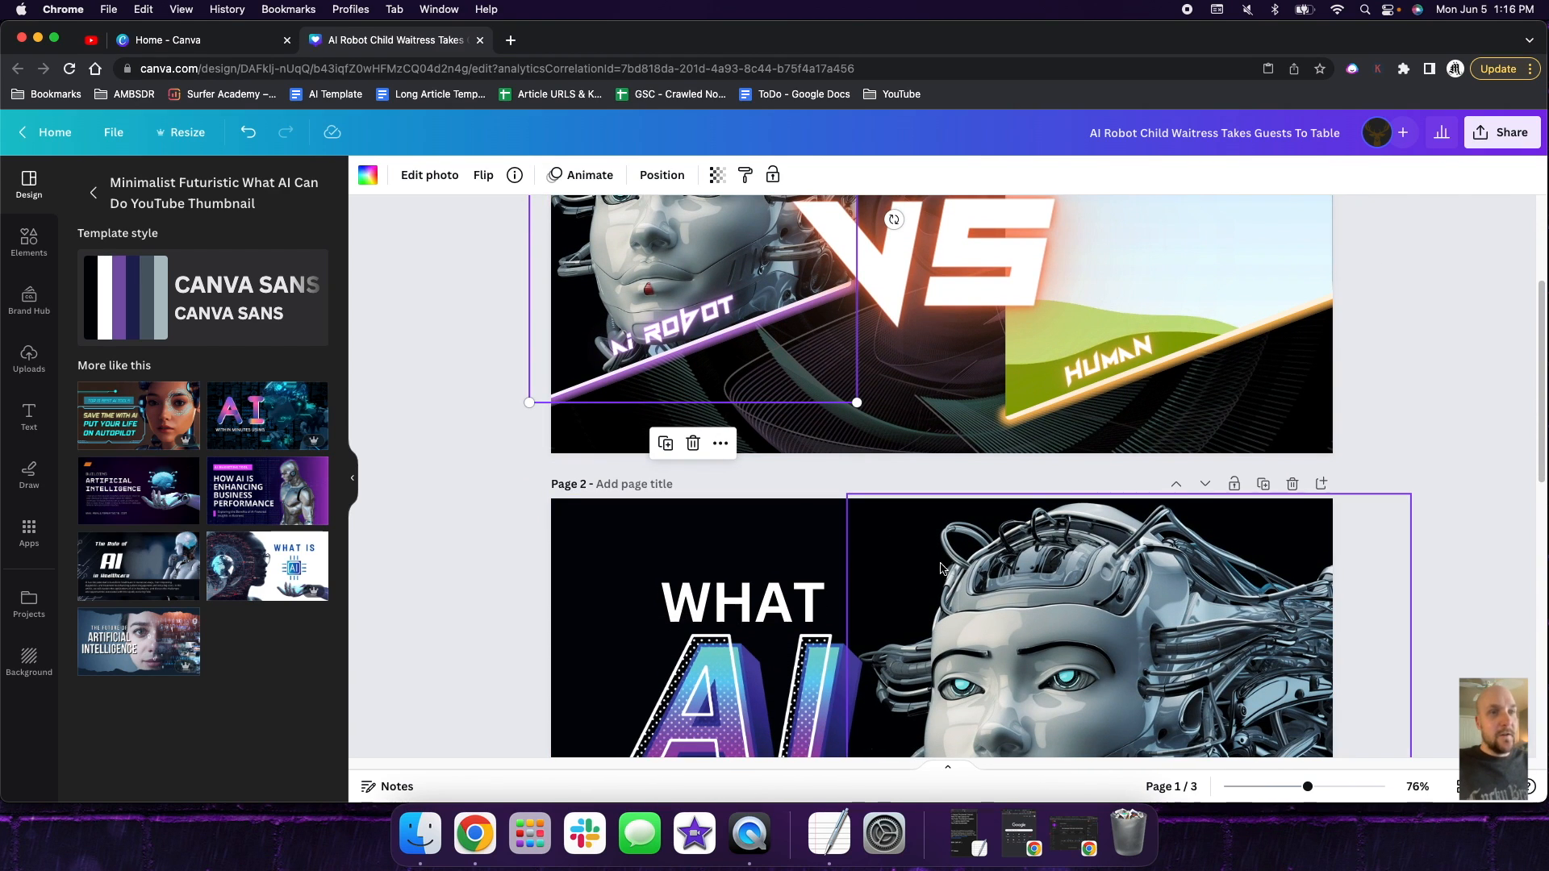
{"action": "scroll", "coordinate": [883, 482], "scroll_direction": "up", "scroll_amount": 4}
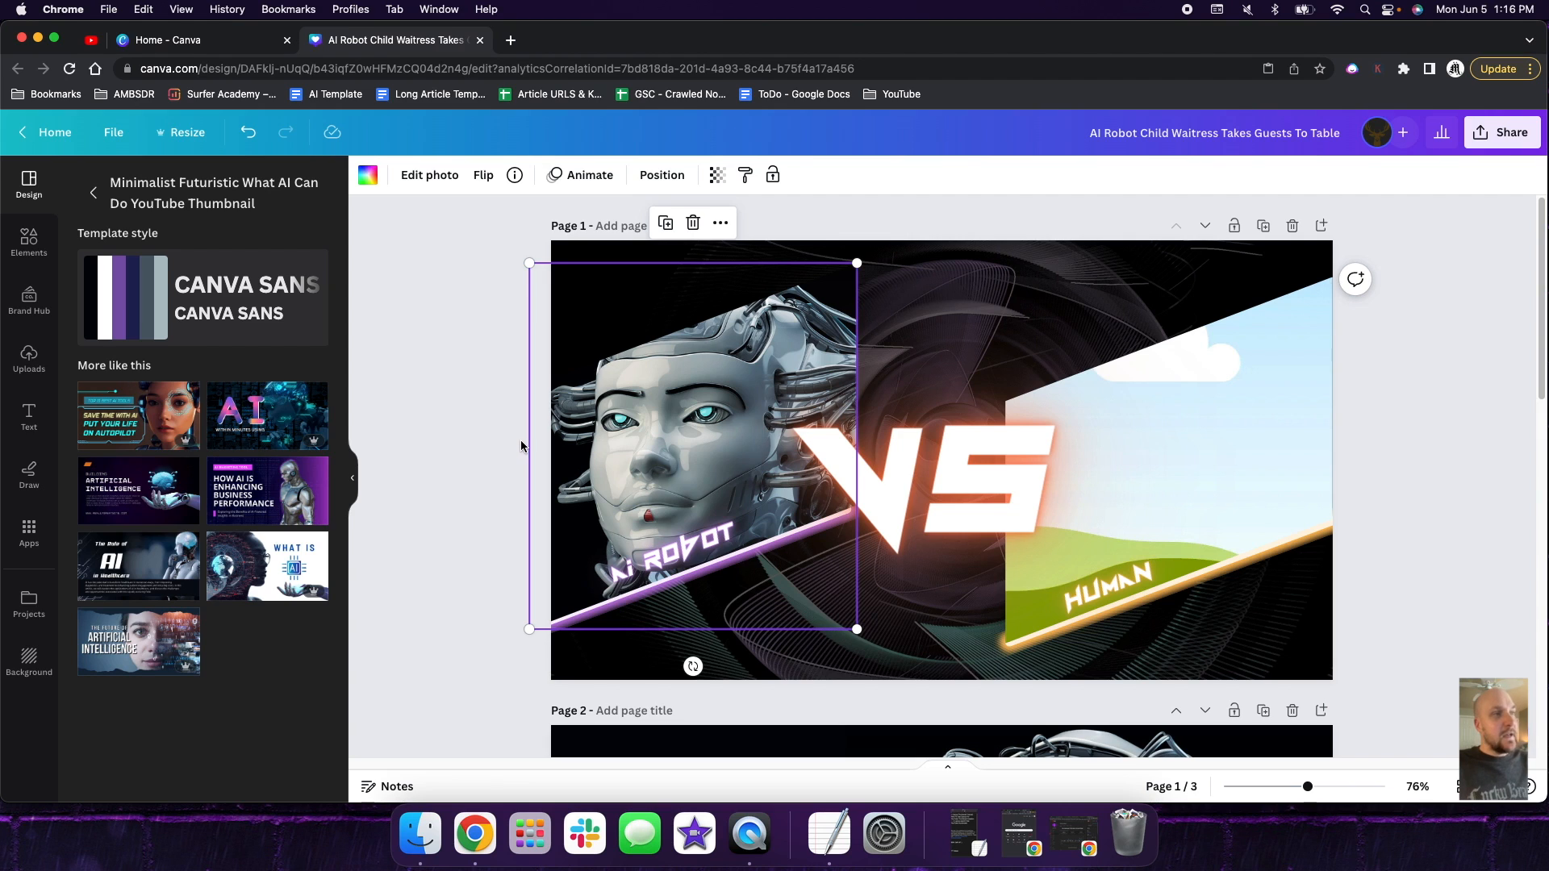
{"action": "scroll", "coordinate": [642, 470], "scroll_direction": "down", "scroll_amount": 10}
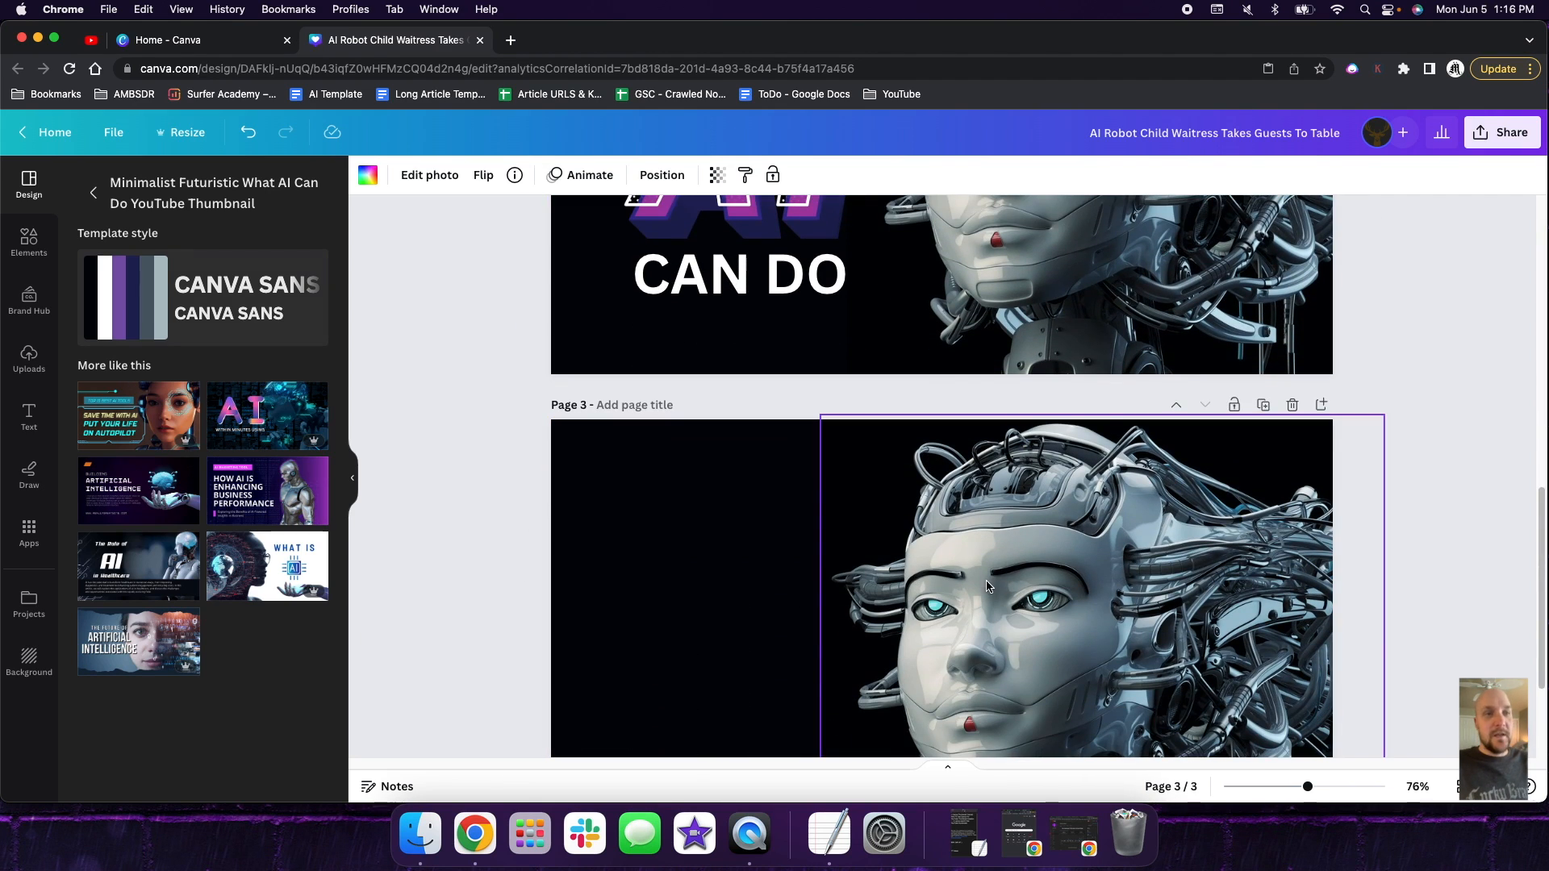
{"action": "left_click", "coordinate": [915, 579]}
{"action": "key", "text": "Delete"}
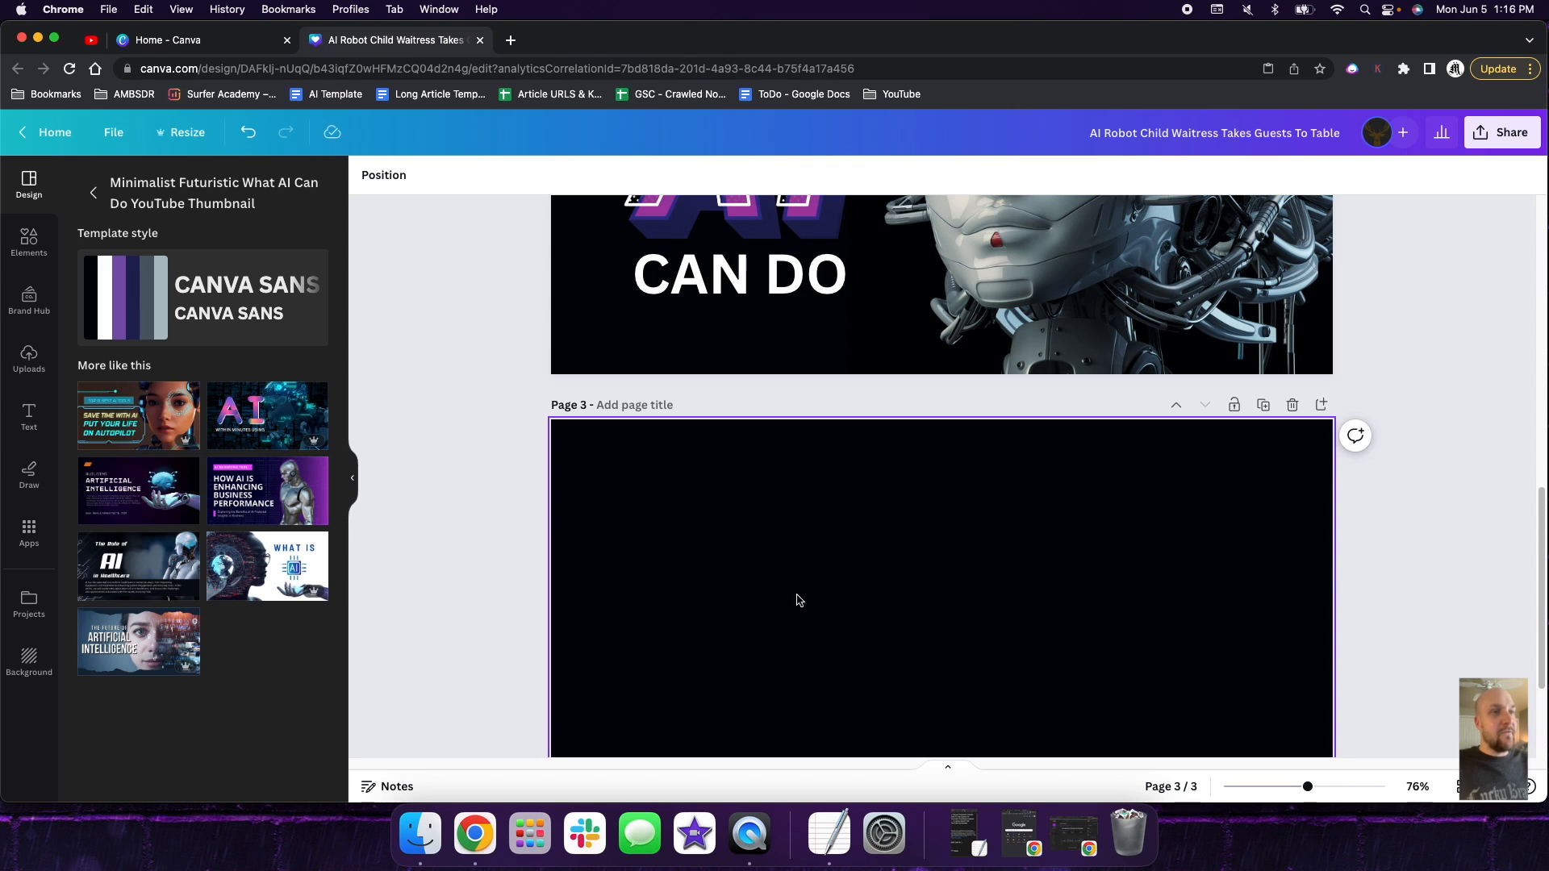
{"action": "left_click_drag", "start_coordinate": [161, 423], "coordinate": [779, 587]}
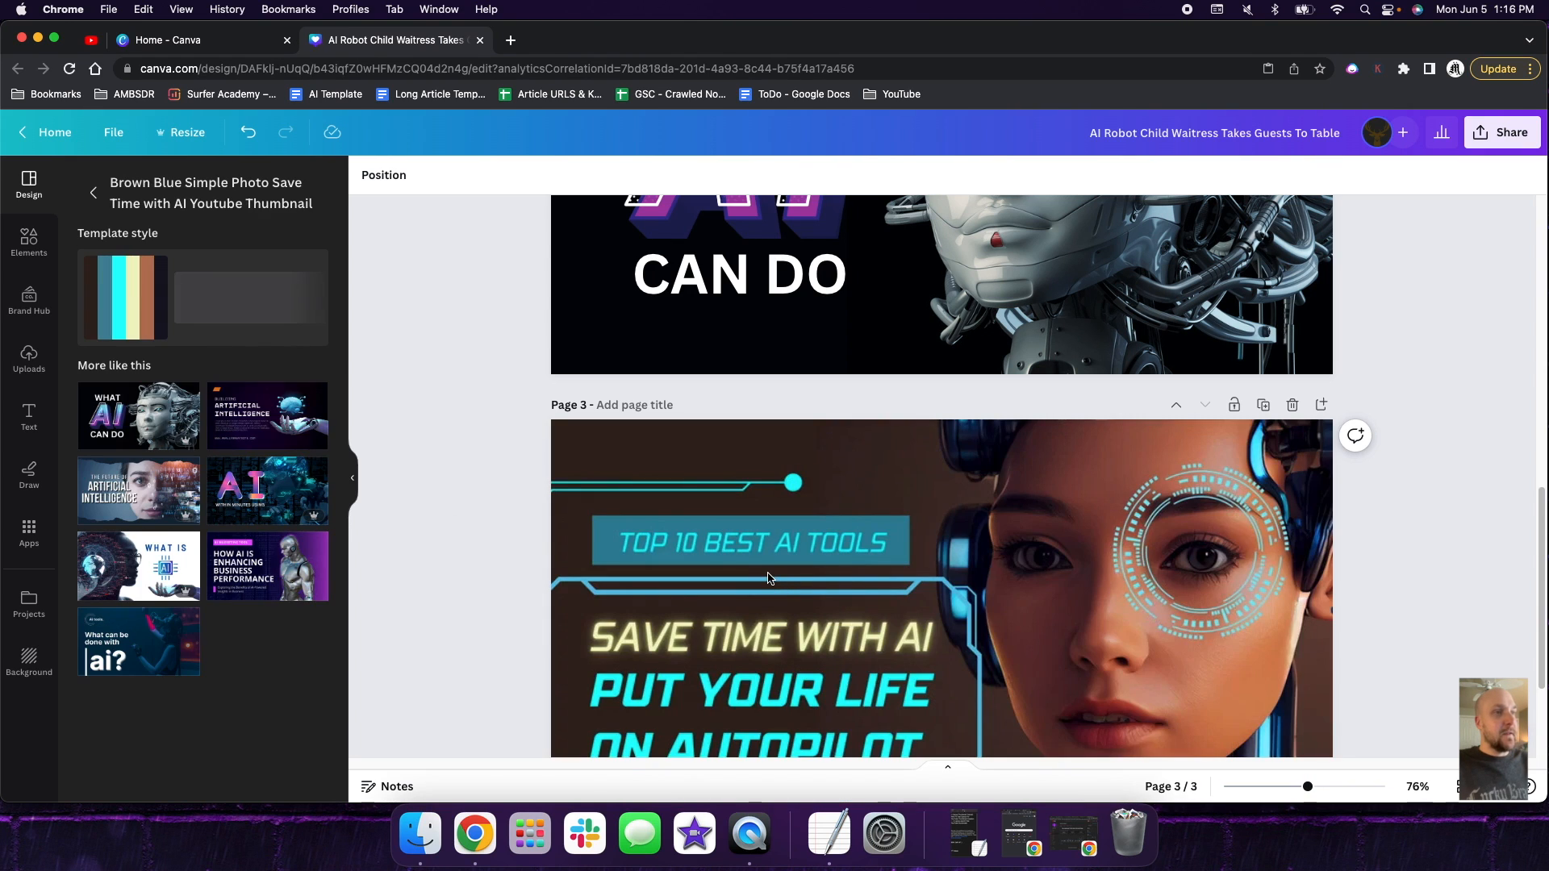
- Delete the circular tech graphic covering the woman's eye on page 3
{"action": "scroll", "coordinate": [798, 548], "scroll_direction": "down", "scroll_amount": 3}
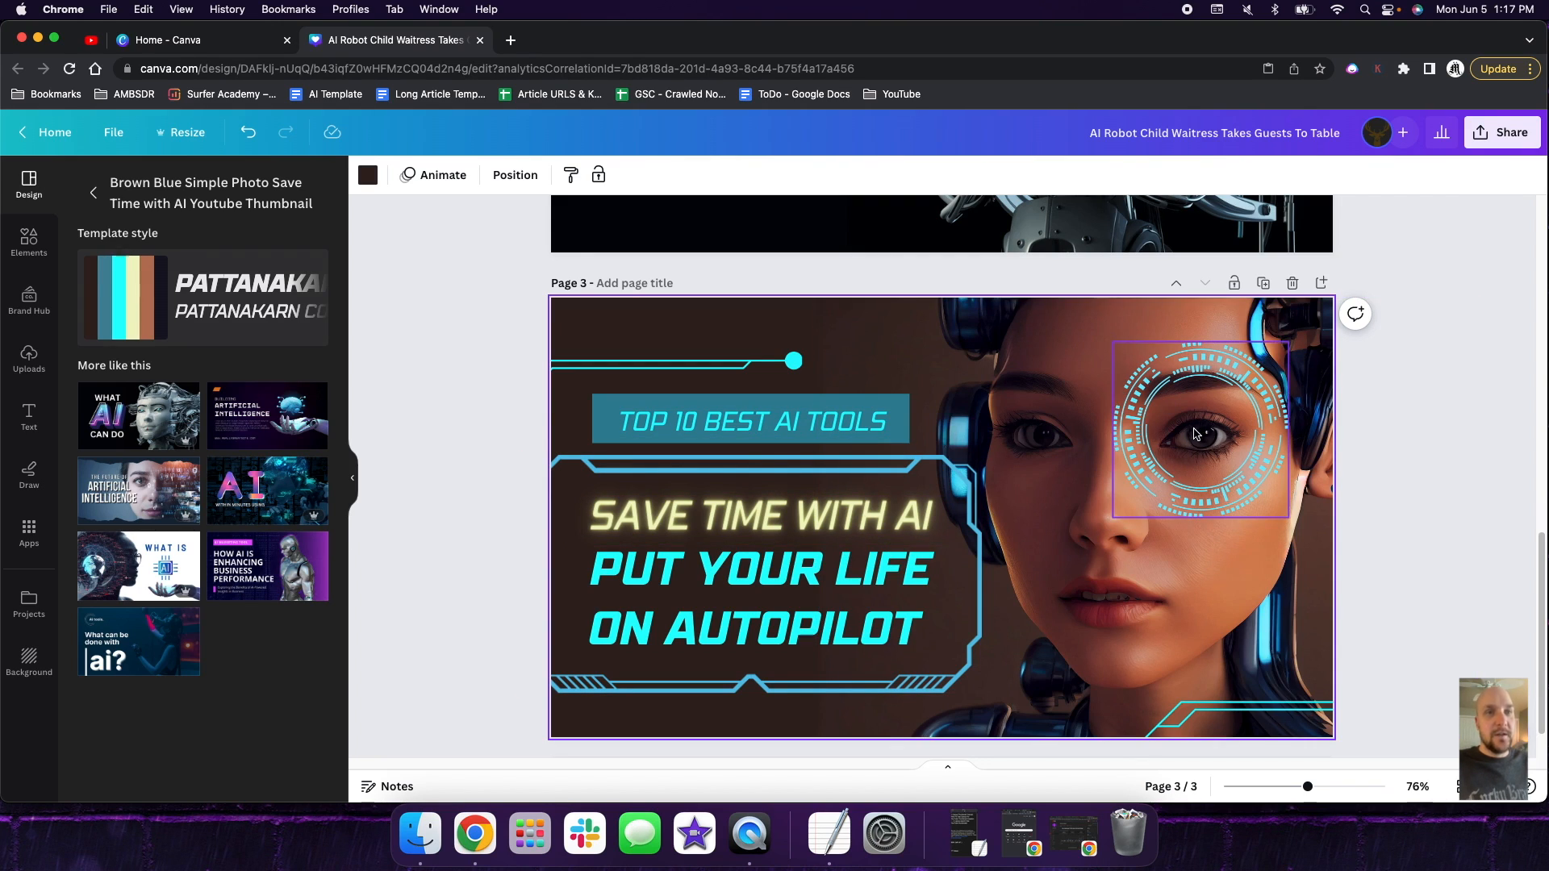
{"action": "left_click", "coordinate": [1220, 393]}
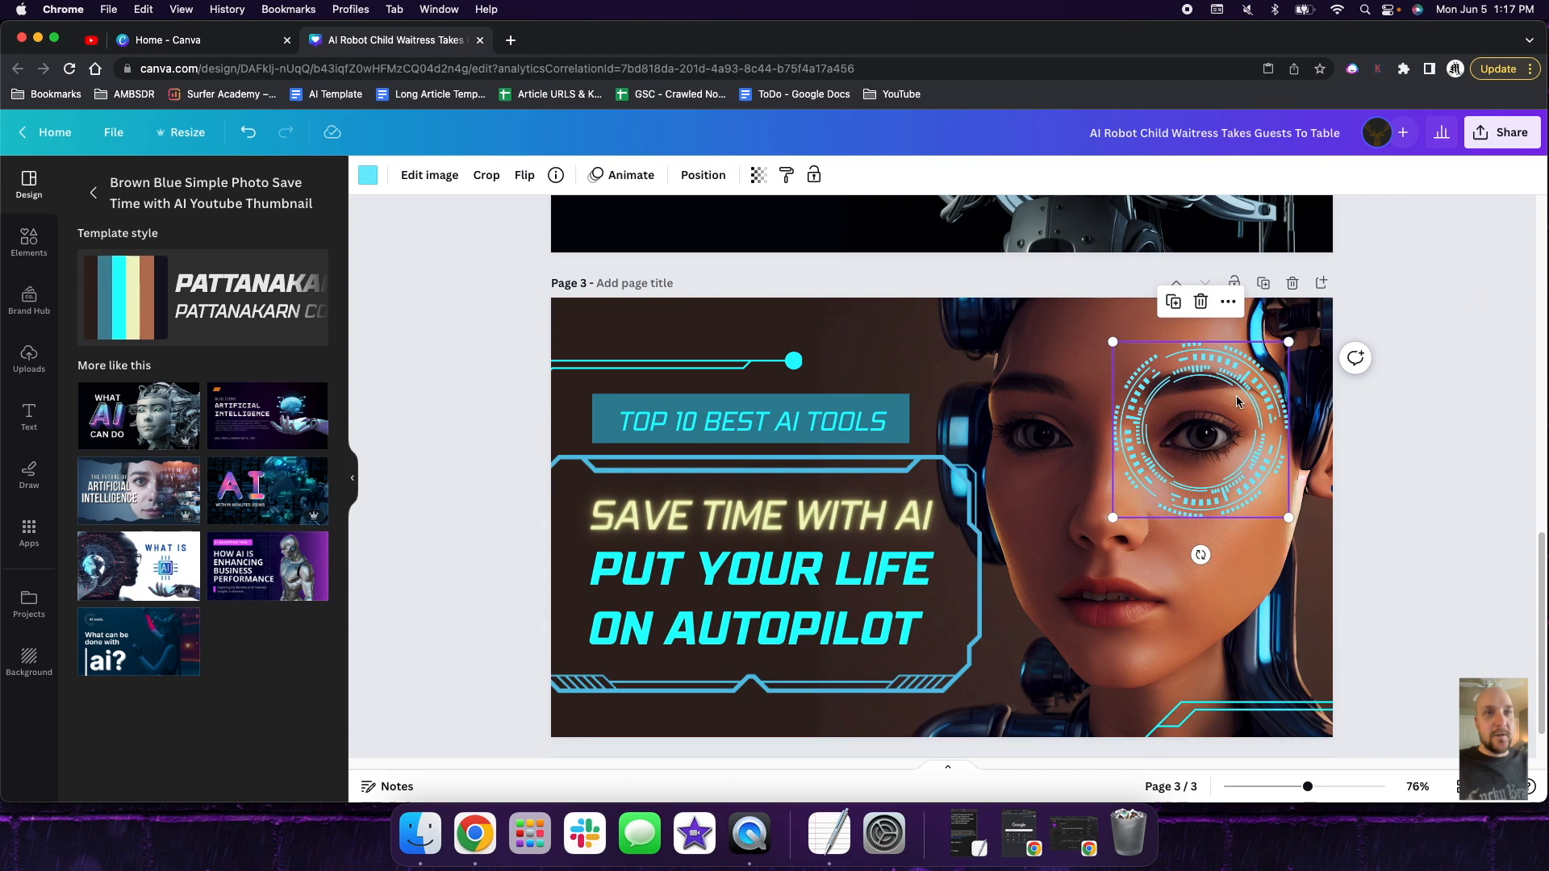
{"action": "key", "text": "Delete"}
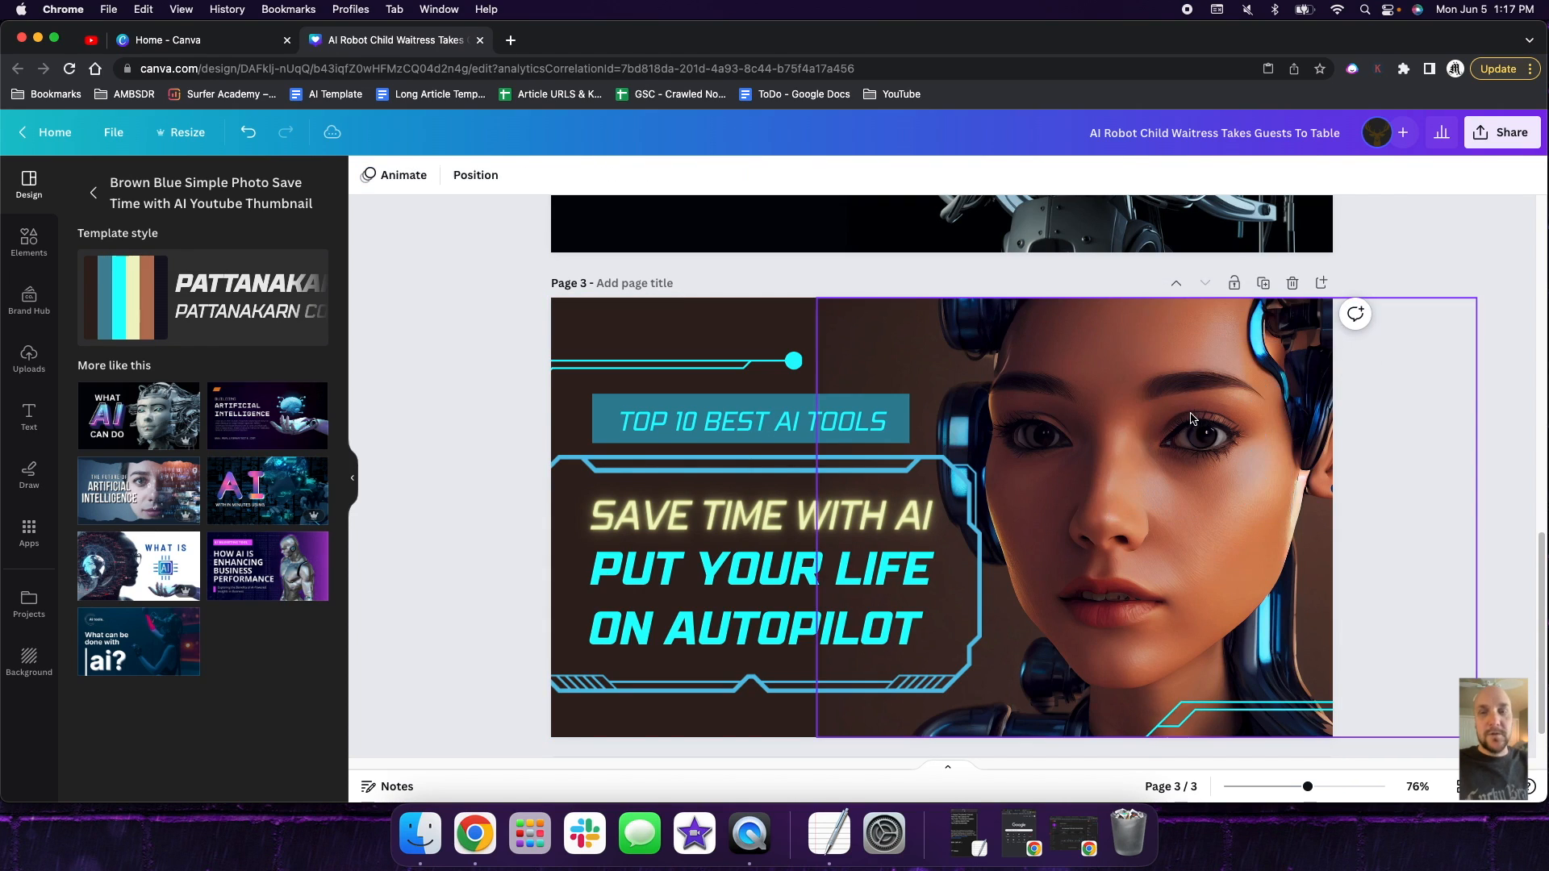
- Copy the woman's photo from page 3, paste it onto page 1 and drop it into the empty Human frame
{"action": "left_click", "coordinate": [1184, 480]}
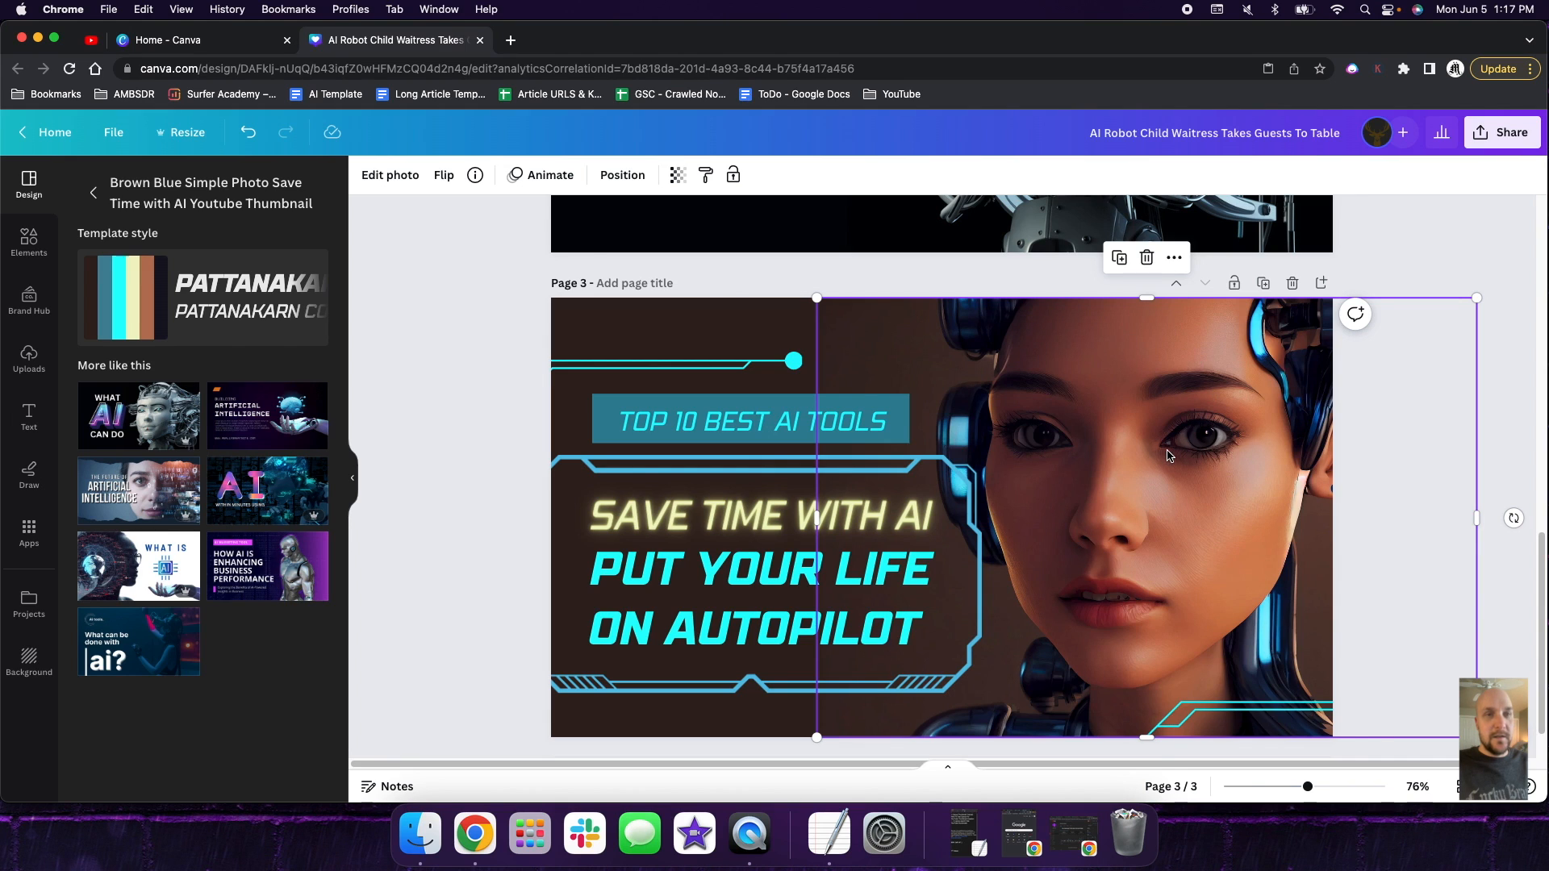
{"action": "right_click", "coordinate": [1167, 455]}
{"action": "left_click", "coordinate": [1186, 350]}
{"action": "scroll", "coordinate": [1172, 516], "scroll_direction": "up", "scroll_amount": 15}
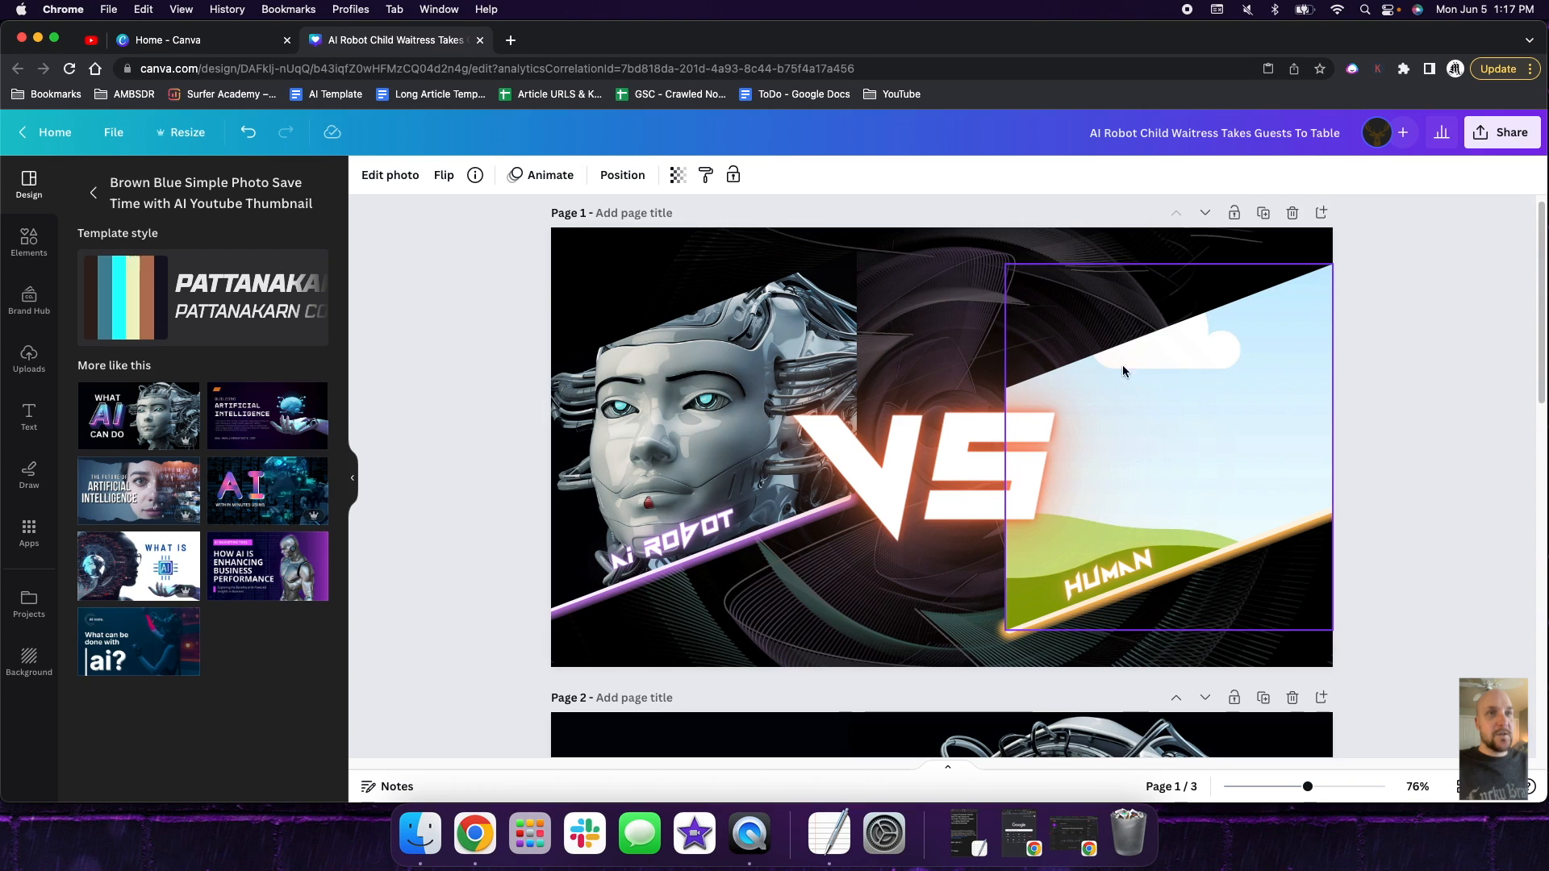
{"action": "right_click", "coordinate": [968, 266]}
{"action": "left_click", "coordinate": [1050, 343]}
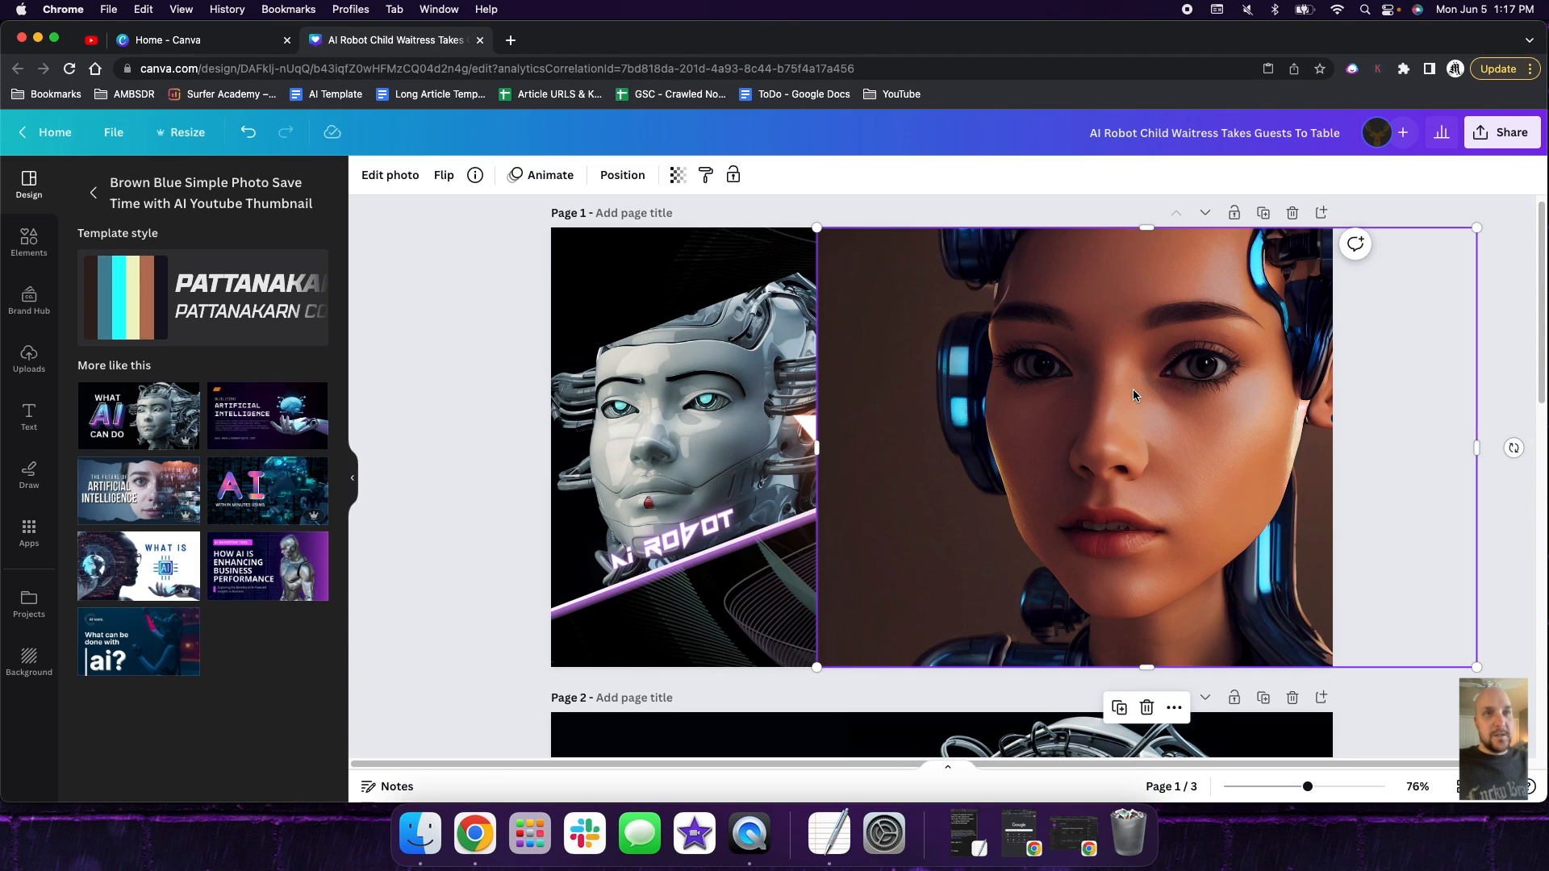
{"action": "left_click_drag", "start_coordinate": [1130, 392], "coordinate": [1160, 418]}
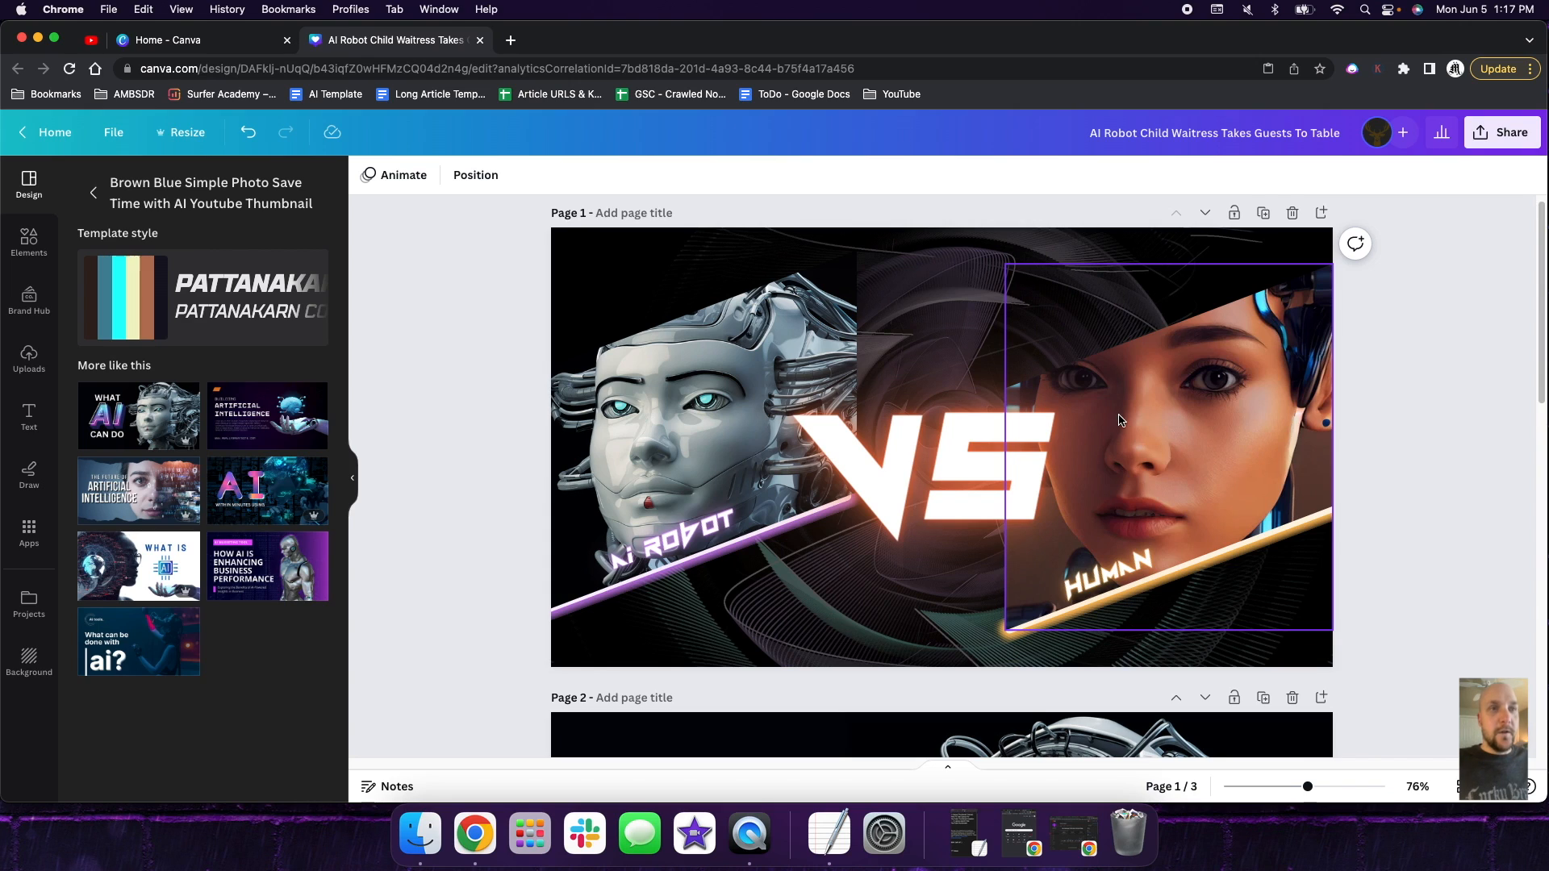
- Reposition the woman's photo inside the Human frame so her whole face shows beside the VS text
{"action": "double_click", "coordinate": [1178, 426]}
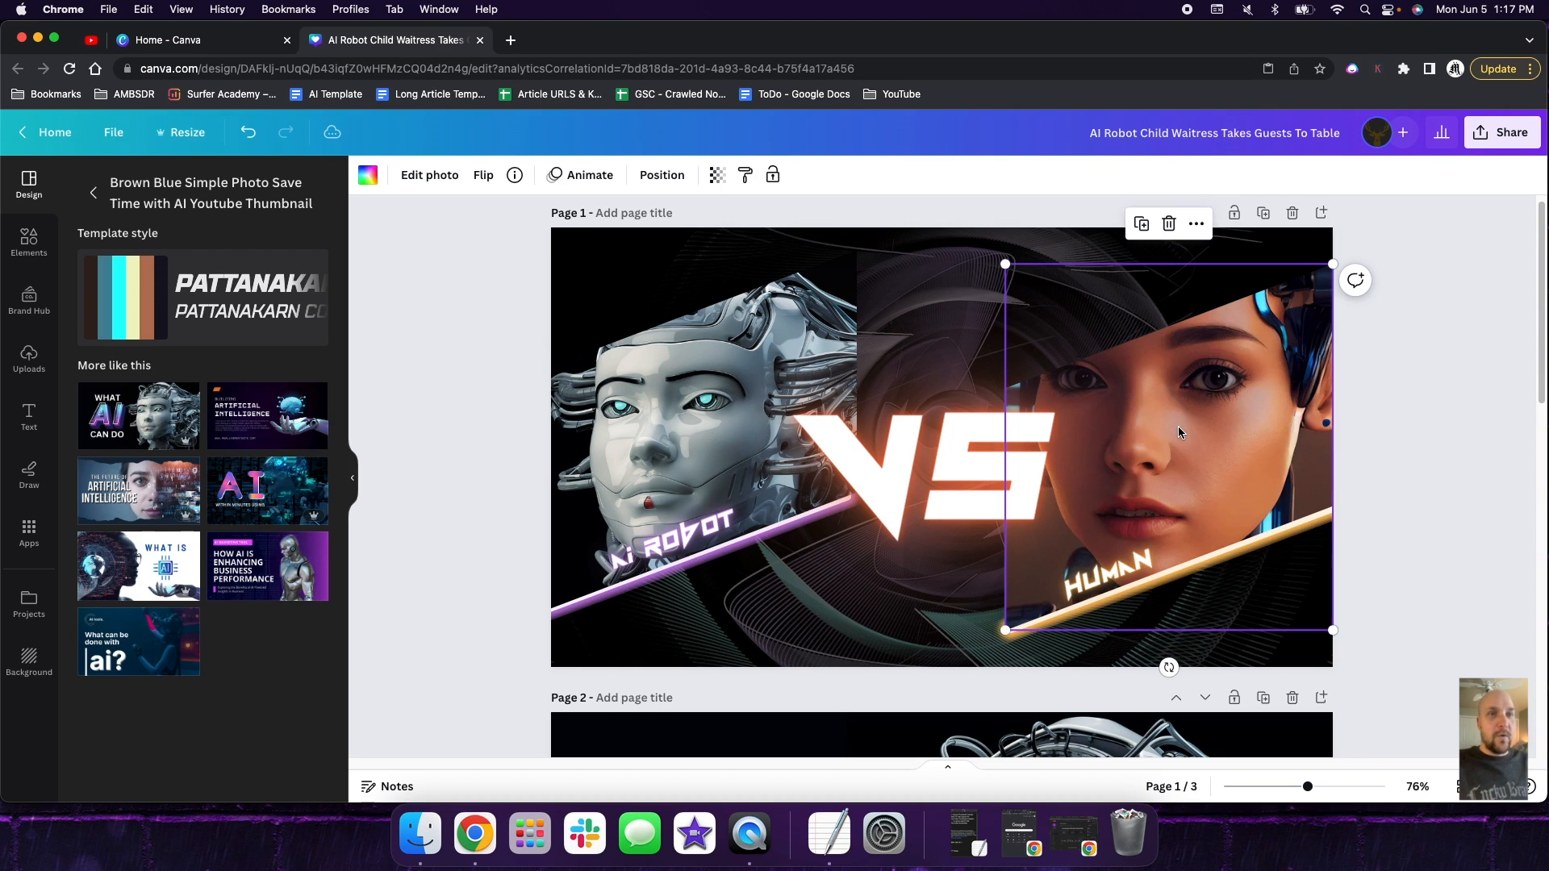
{"action": "left_click_drag", "start_coordinate": [1168, 436], "coordinate": [1212, 521]}
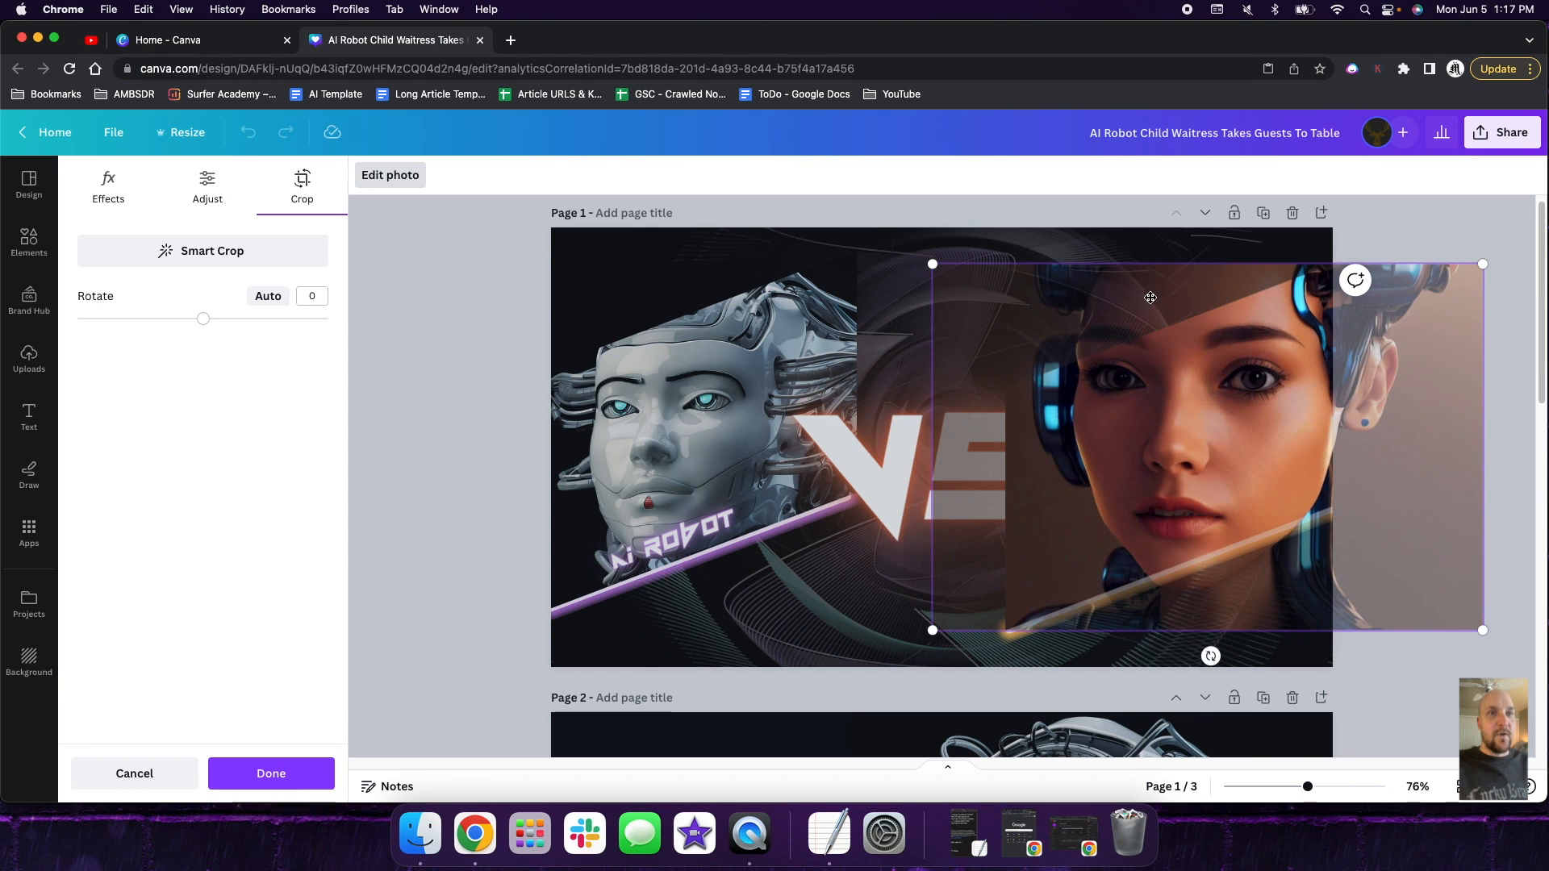
{"action": "left_click", "coordinate": [1149, 248]}
{"action": "left_click", "coordinate": [951, 339]}
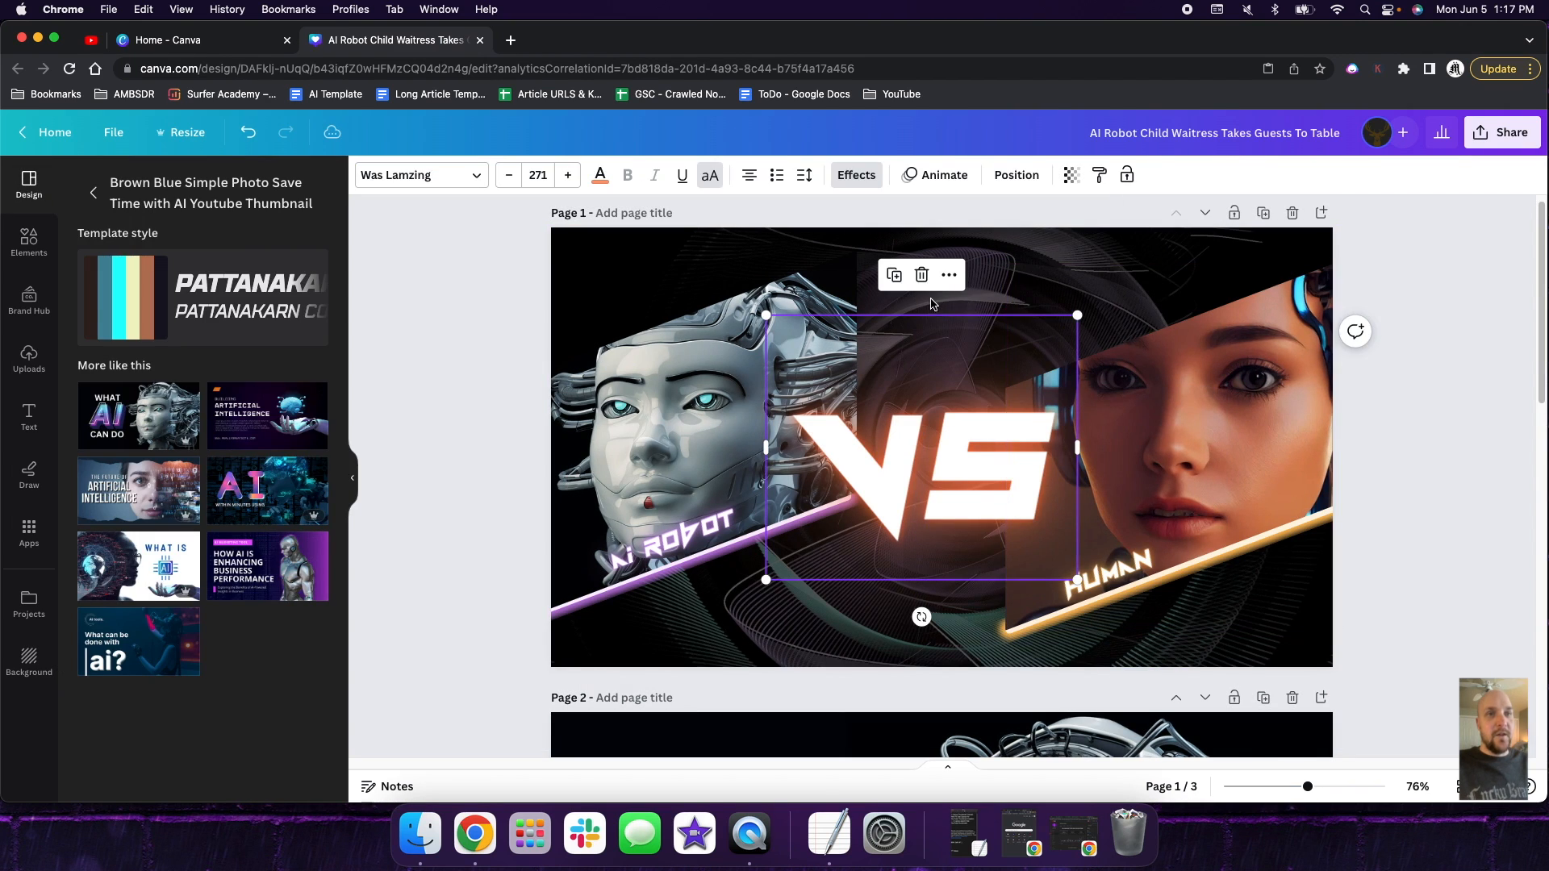
{"action": "left_click", "coordinate": [1129, 573]}
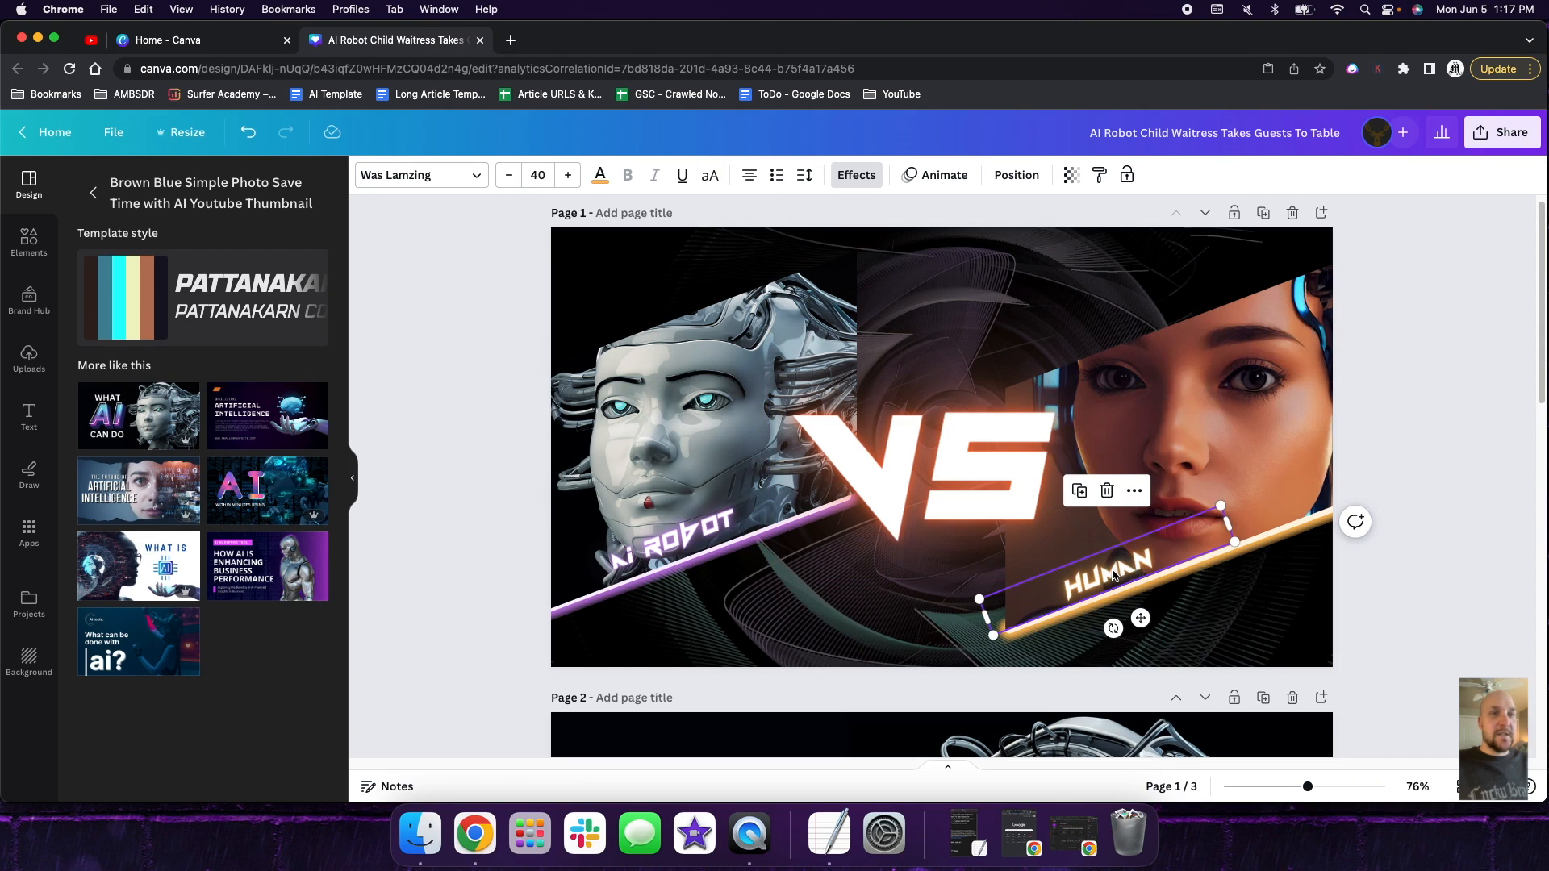
{"action": "left_click", "coordinate": [718, 518]}
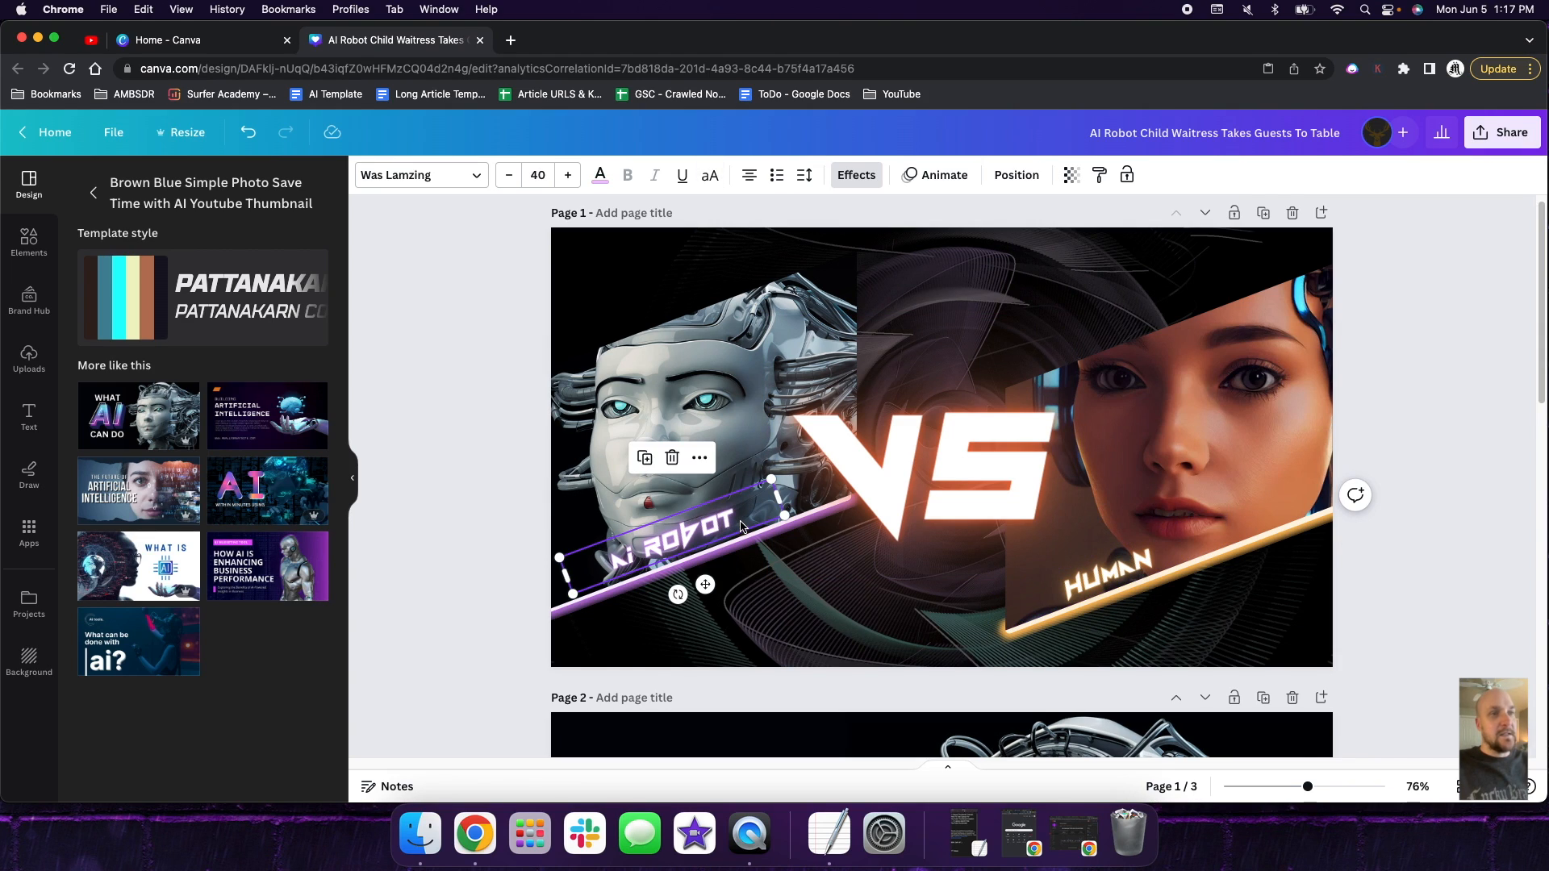
{"action": "left_click", "coordinate": [1112, 572]}
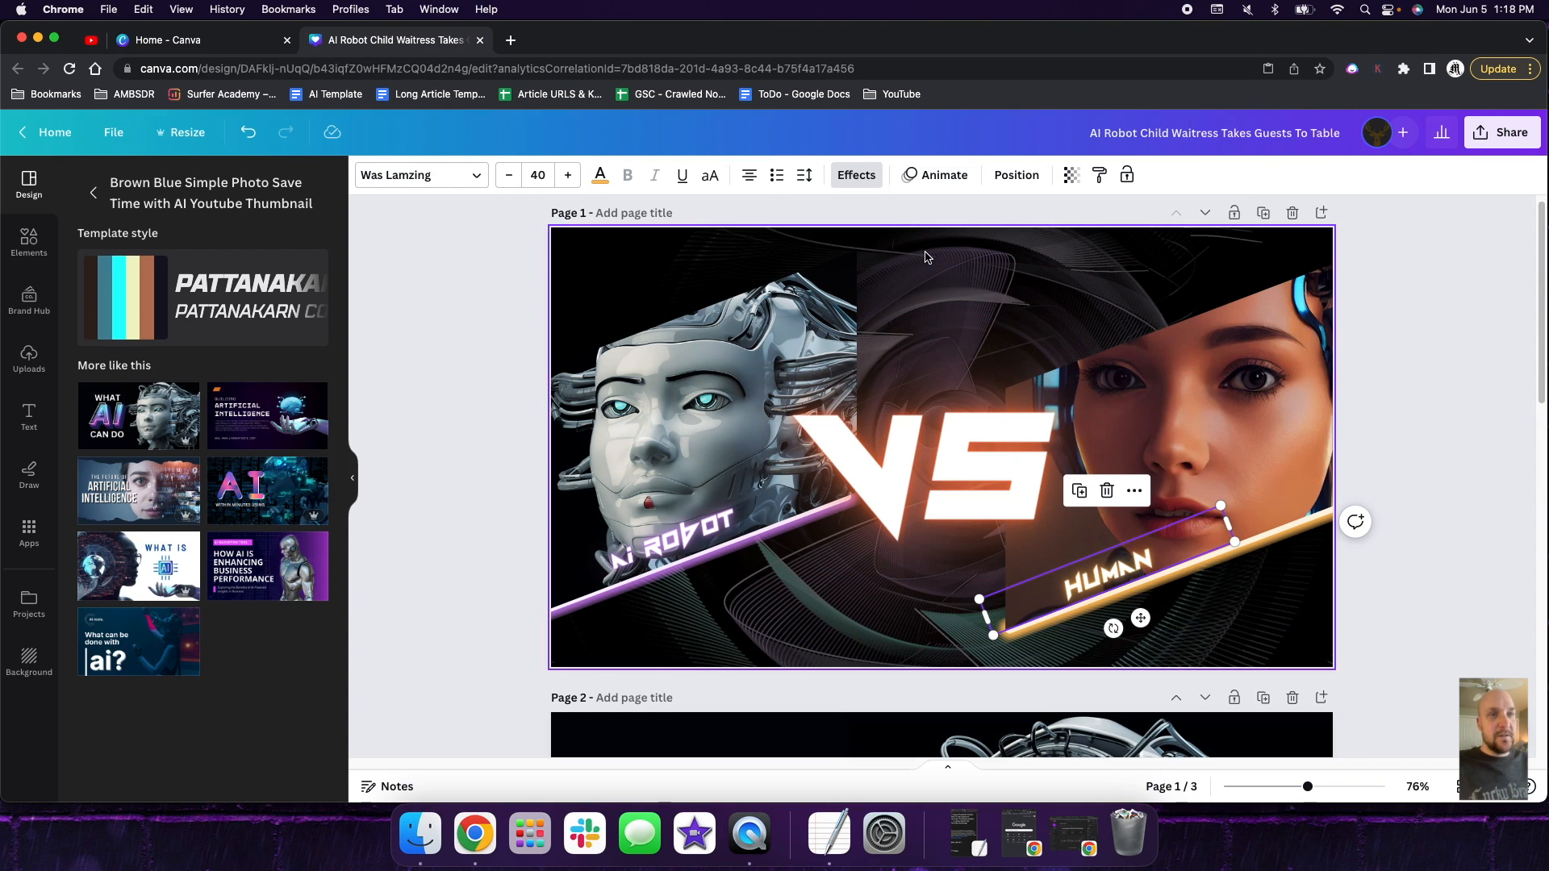
{"action": "left_click", "coordinate": [881, 263]}
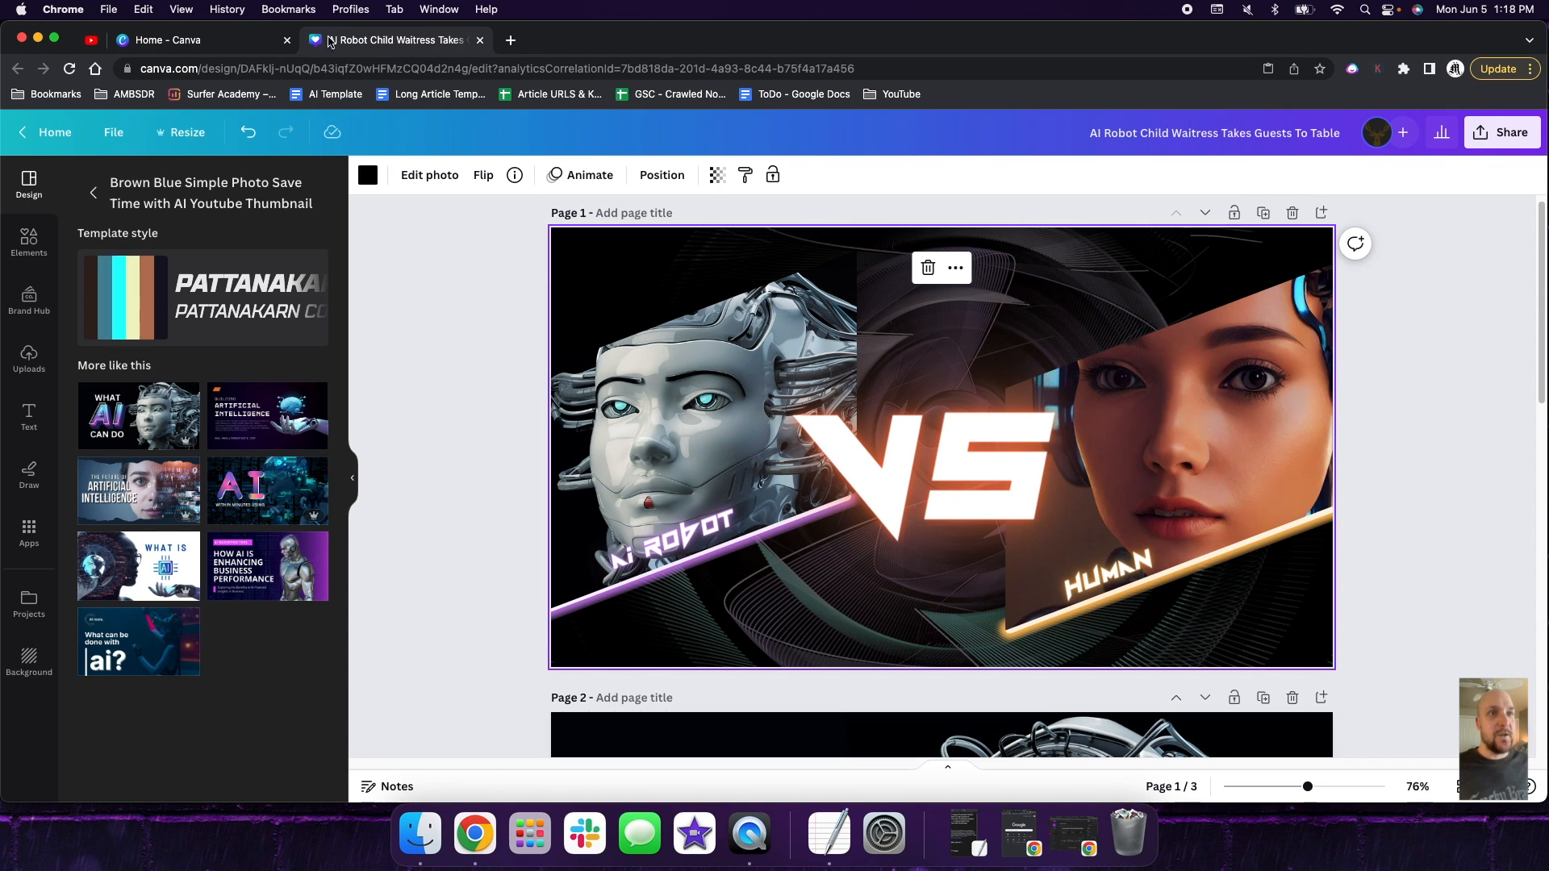
- Return to the Canva home page and search its templates for "free youtube thumbnails"
{"action": "left_click", "coordinate": [214, 40]}
{"action": "scroll", "coordinate": [920, 242], "scroll_direction": "up", "scroll_amount": 10}
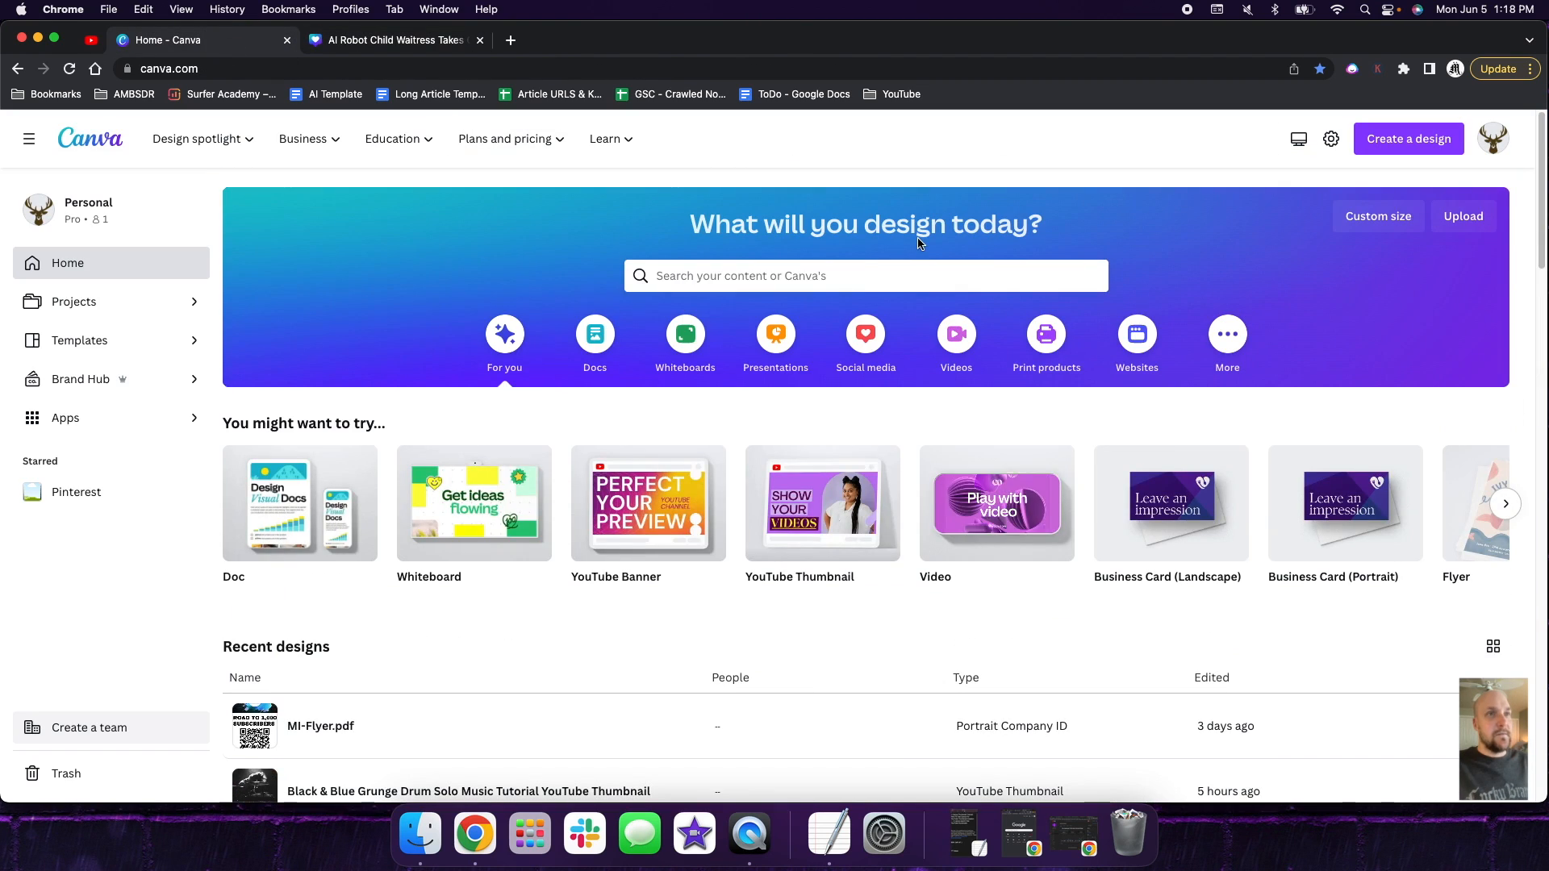
{"action": "left_click", "coordinate": [918, 278]}
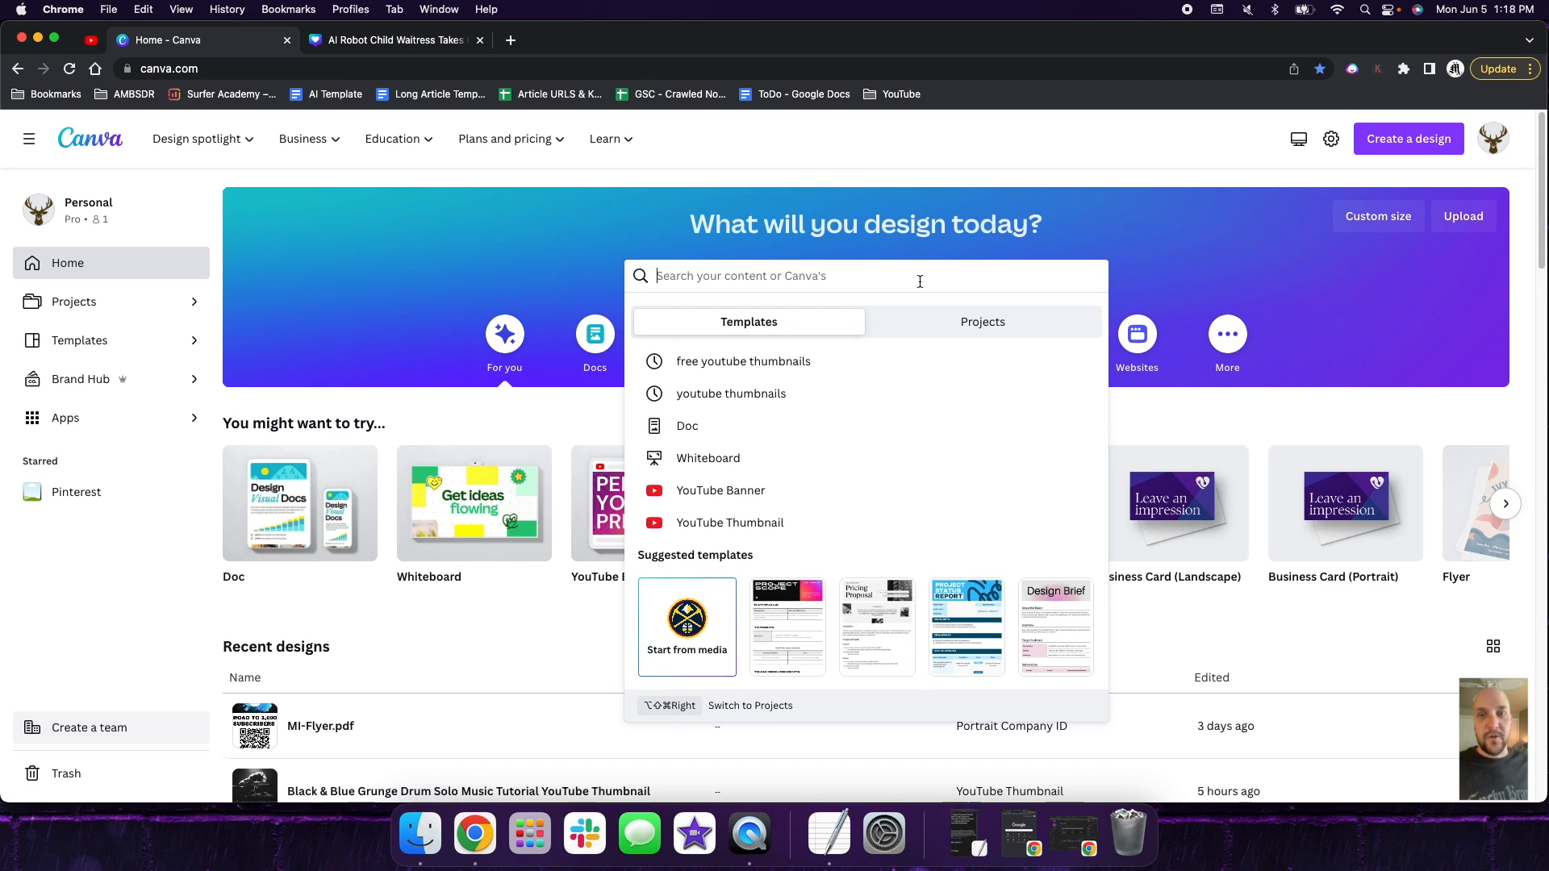
{"action": "type", "text": "fr"}
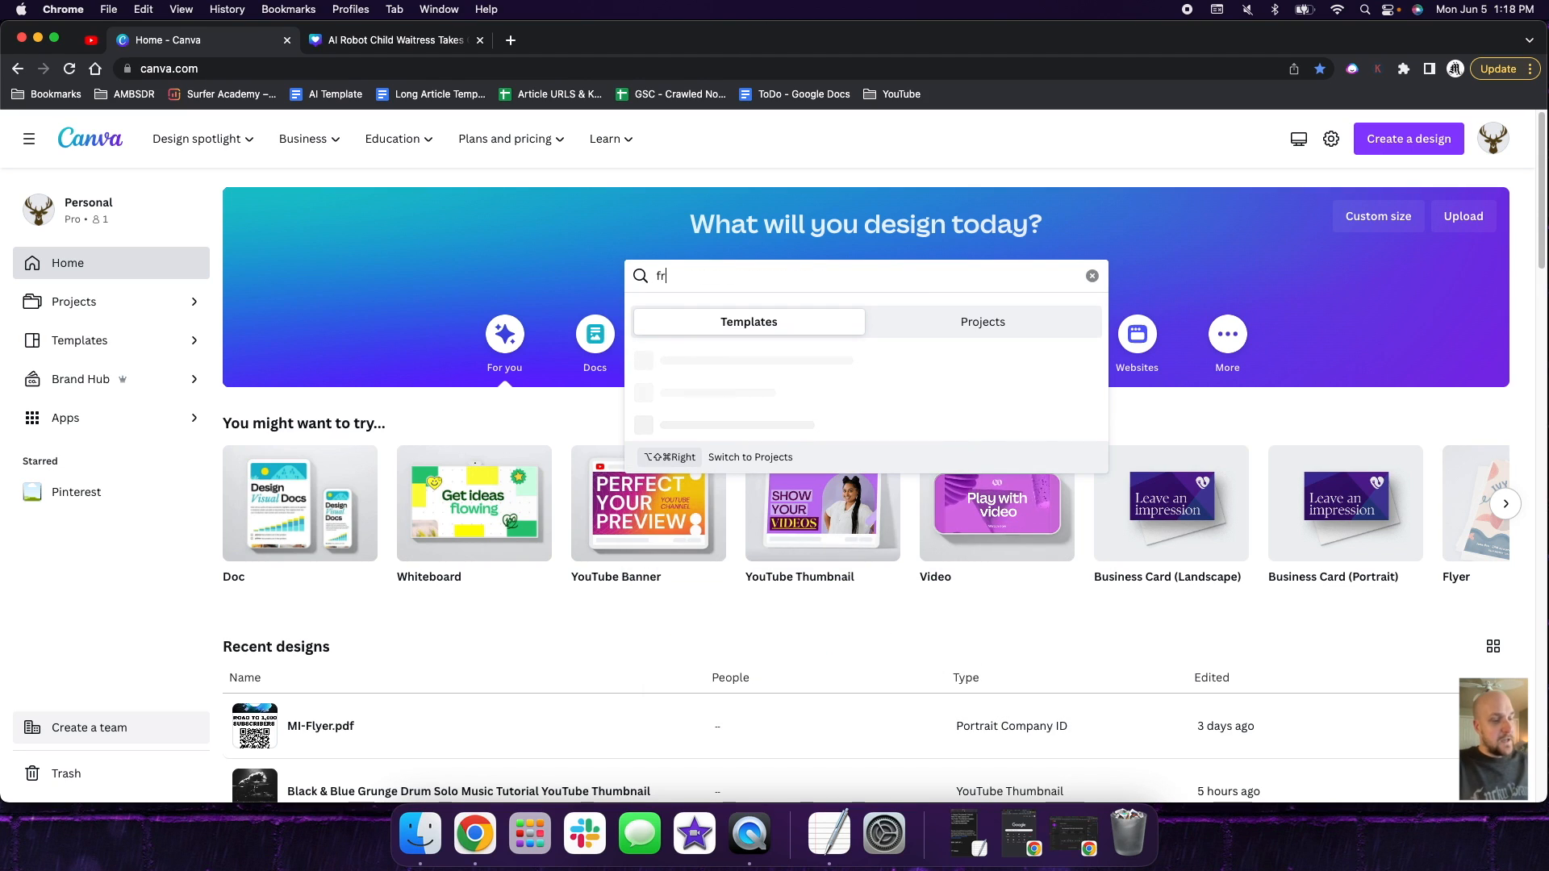
{"action": "type", "text": "ee youtu"}
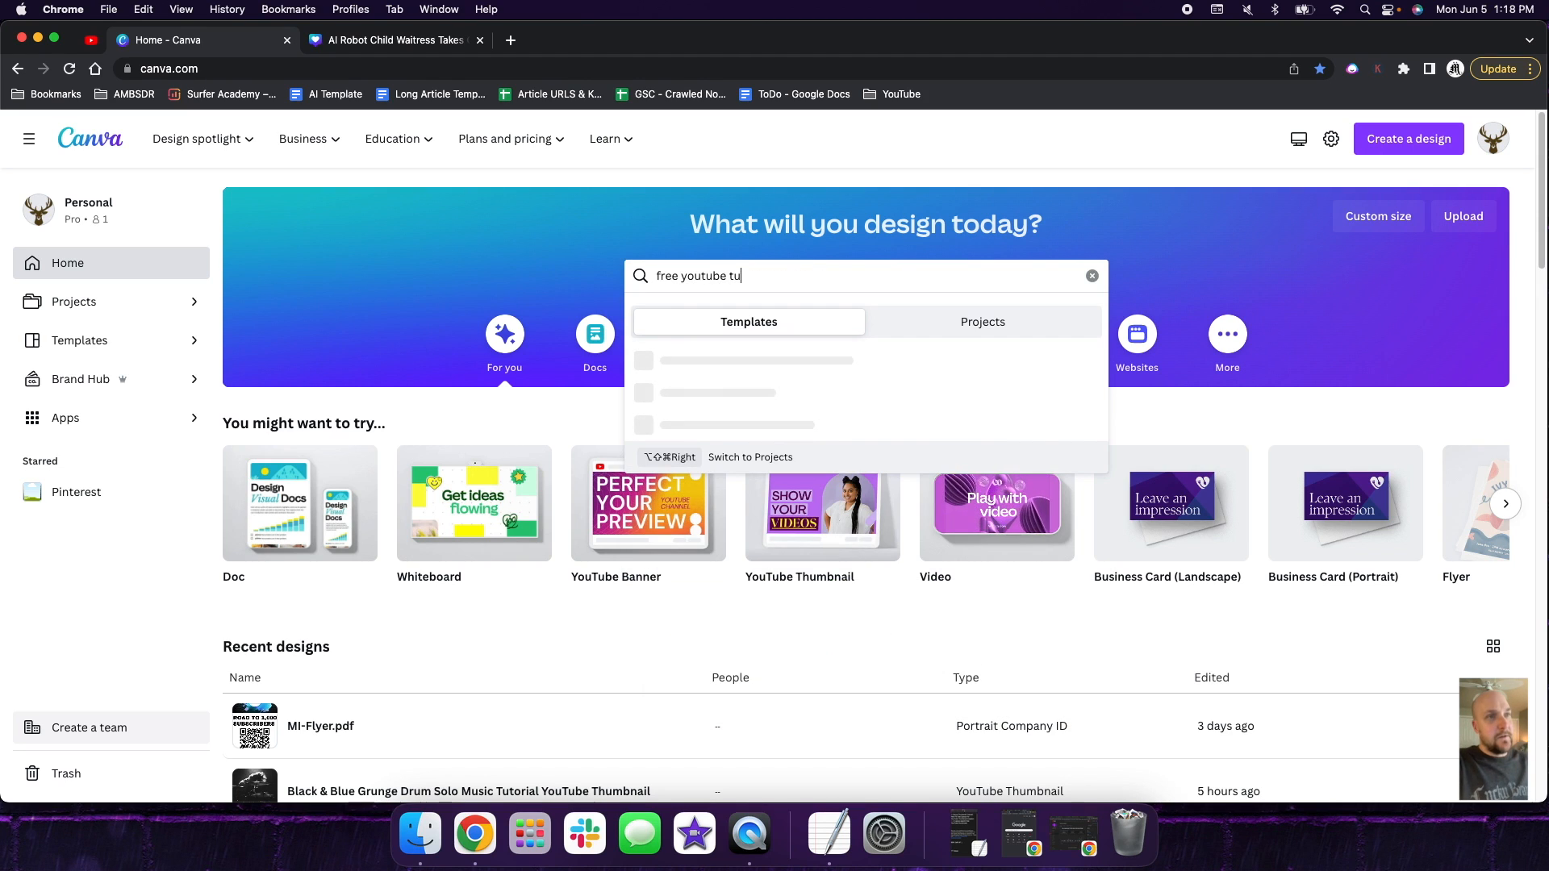
{"action": "type", "text": "be thumbnails"}
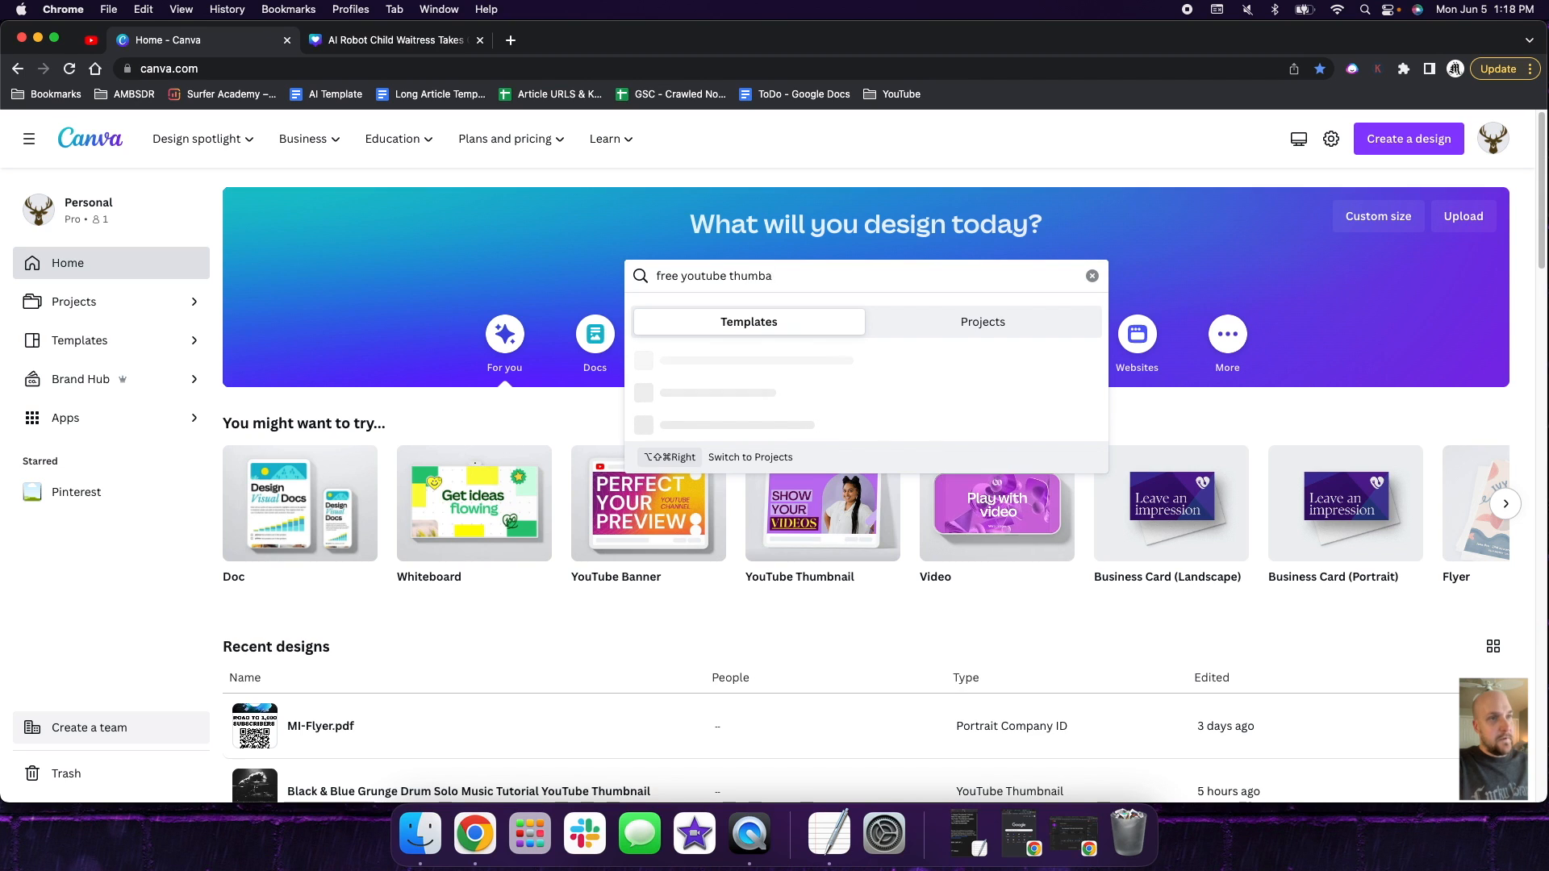
{"action": "key", "text": "Return"}
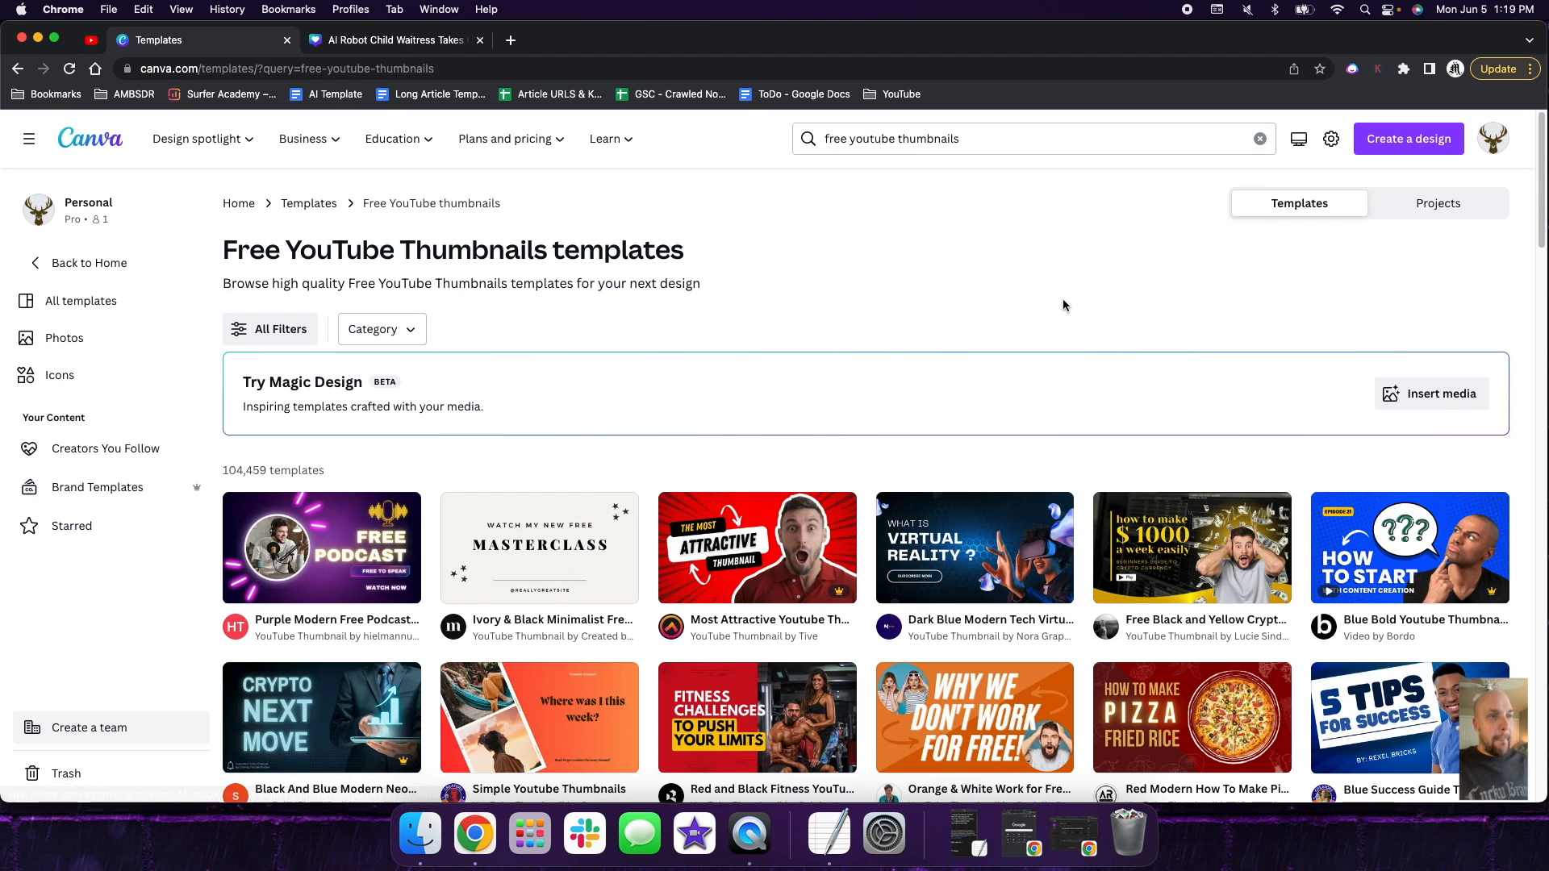
- Browse the free thumbnail templates and open the preview of the Purple Modern Gradient Multipurpose YouTube Thumbnail
{"action": "scroll", "coordinate": [1020, 275], "scroll_direction": "down", "scroll_amount": 1}
{"action": "scroll", "coordinate": [1019, 273], "scroll_direction": "down", "scroll_amount": 5}
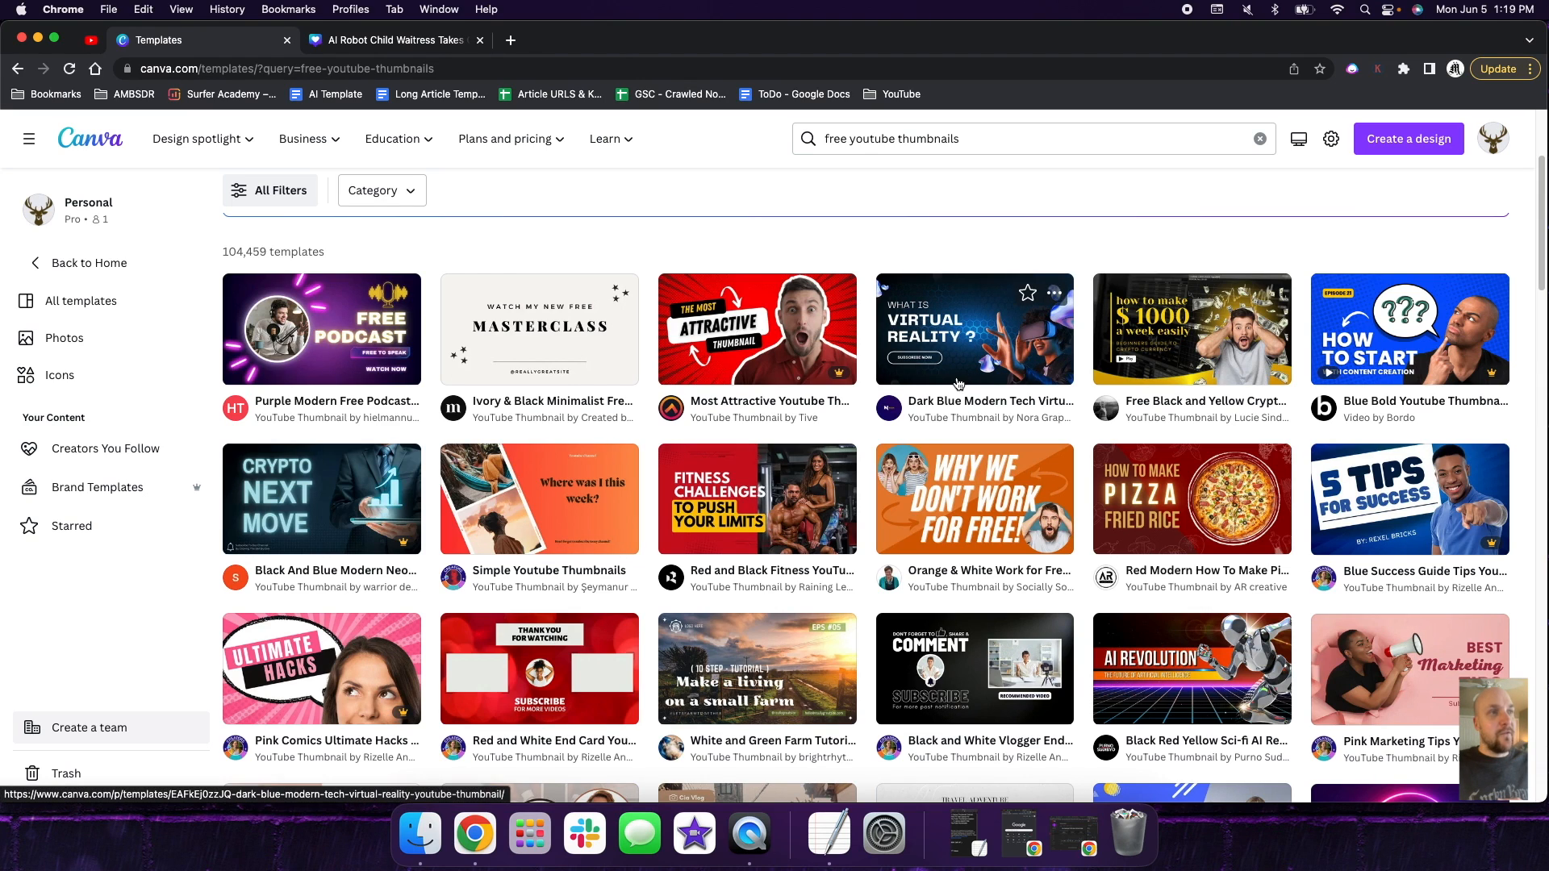
{"action": "mouse_move", "coordinate": [840, 380]}
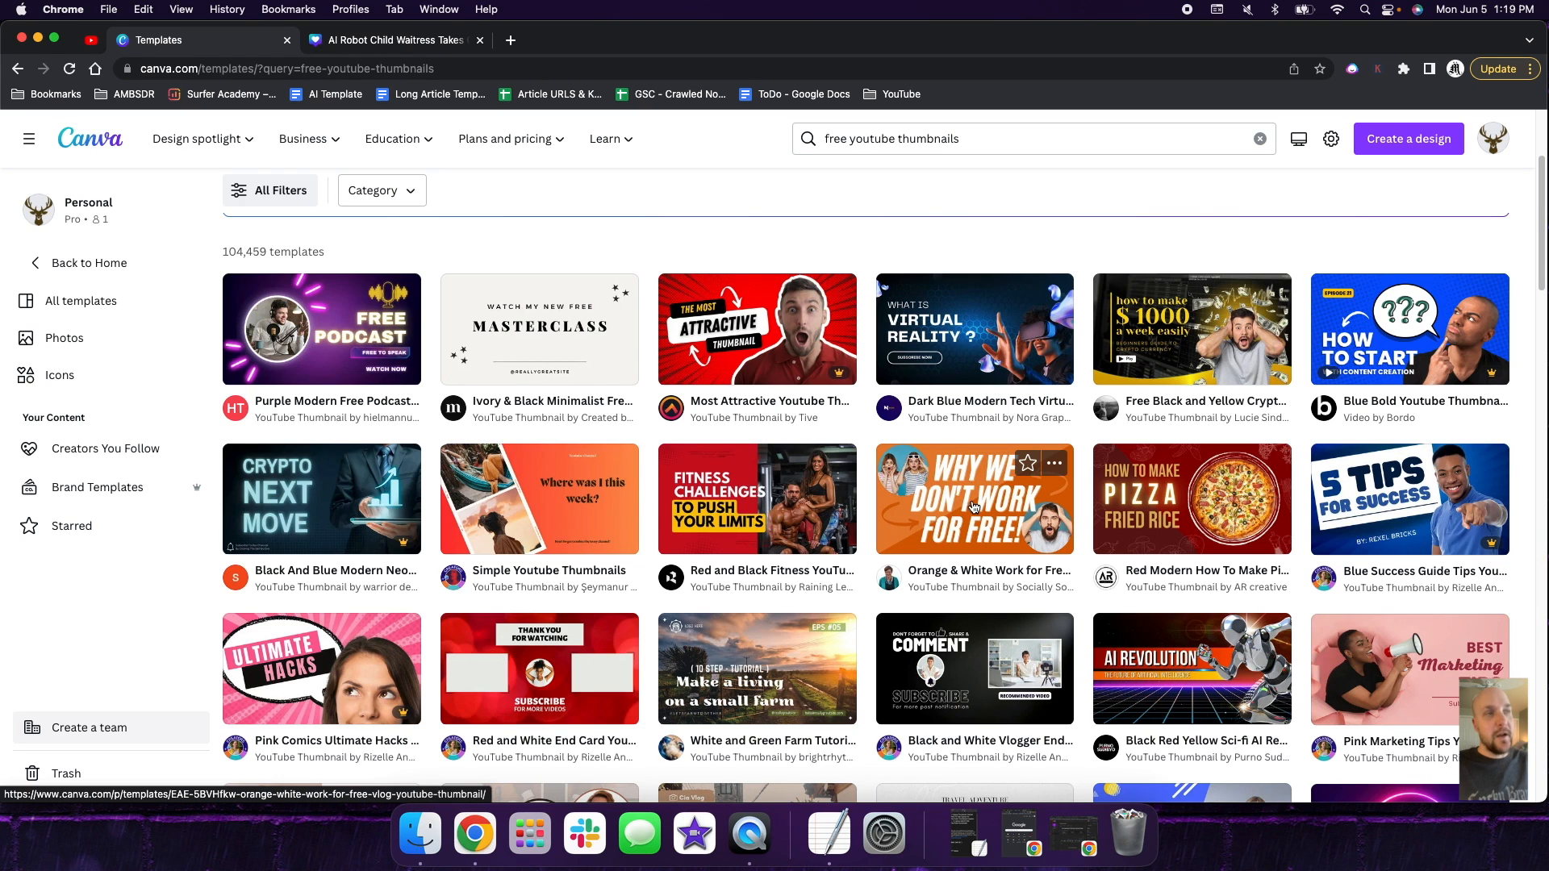
{"action": "scroll", "coordinate": [968, 502], "scroll_direction": "down", "scroll_amount": 4}
{"action": "scroll", "coordinate": [968, 503], "scroll_direction": "down", "scroll_amount": 2}
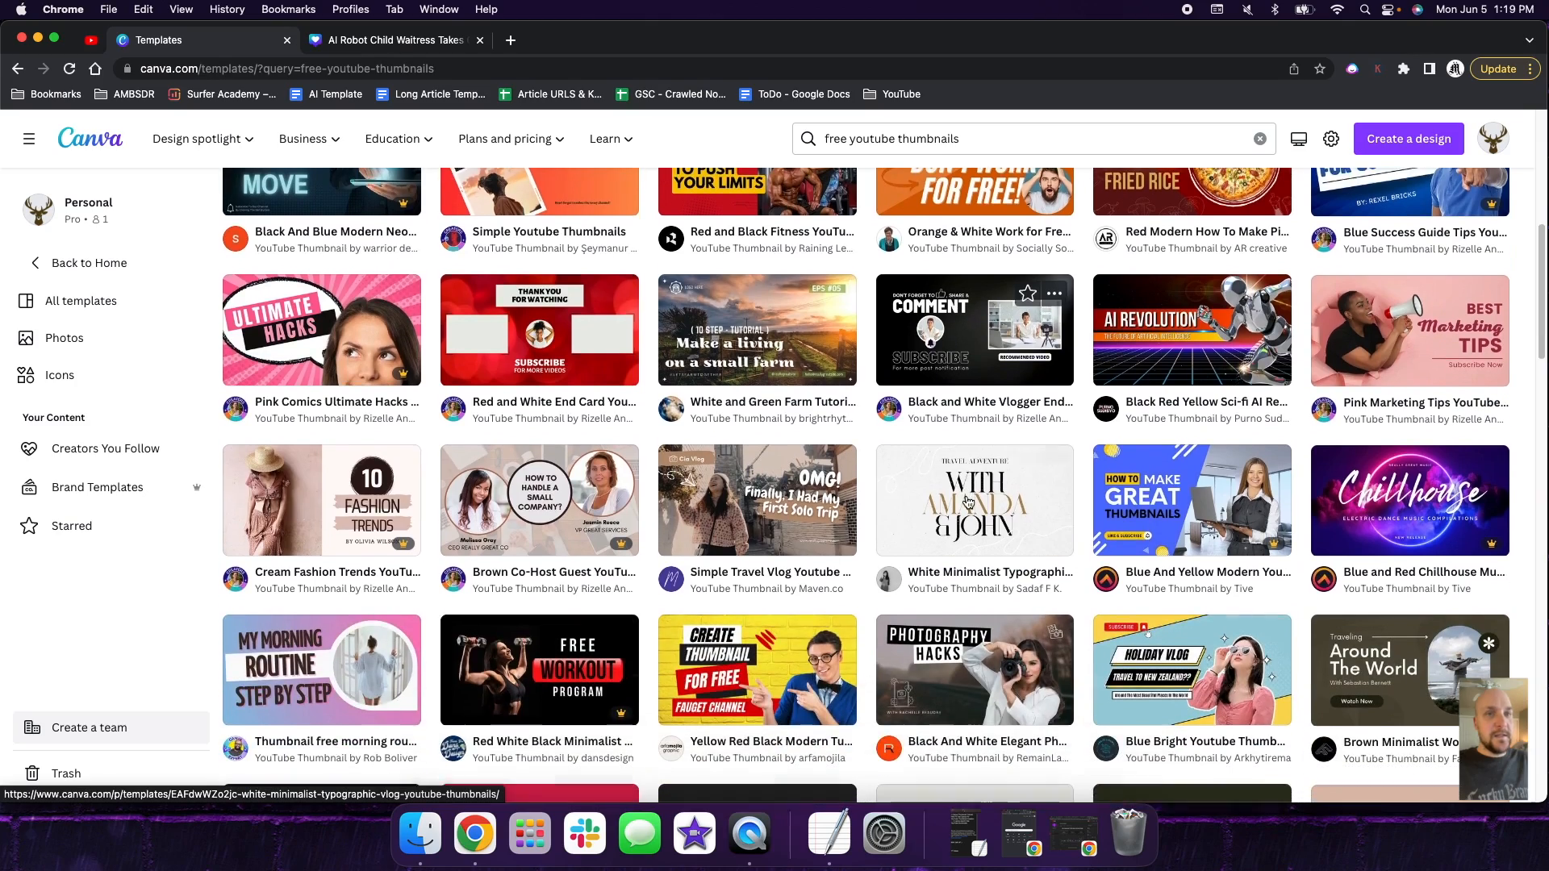
{"action": "scroll", "coordinate": [968, 500], "scroll_direction": "up", "scroll_amount": 6}
{"action": "scroll", "coordinate": [968, 500], "scroll_direction": "down", "scroll_amount": 18}
{"action": "scroll", "coordinate": [967, 501], "scroll_direction": "down", "scroll_amount": 6}
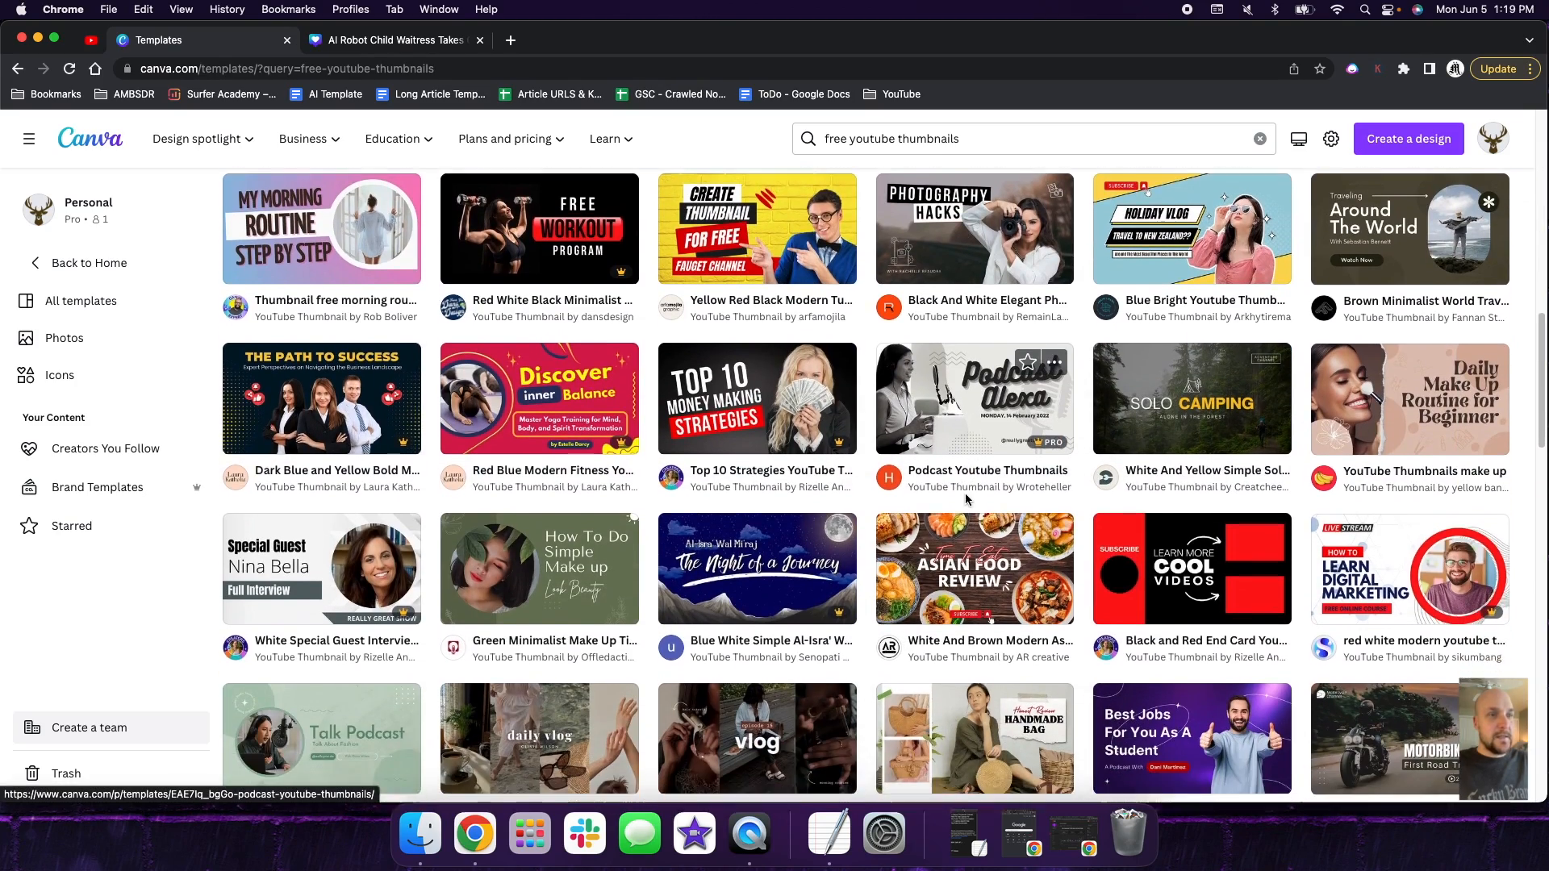
{"action": "scroll", "coordinate": [966, 500], "scroll_direction": "down", "scroll_amount": 5}
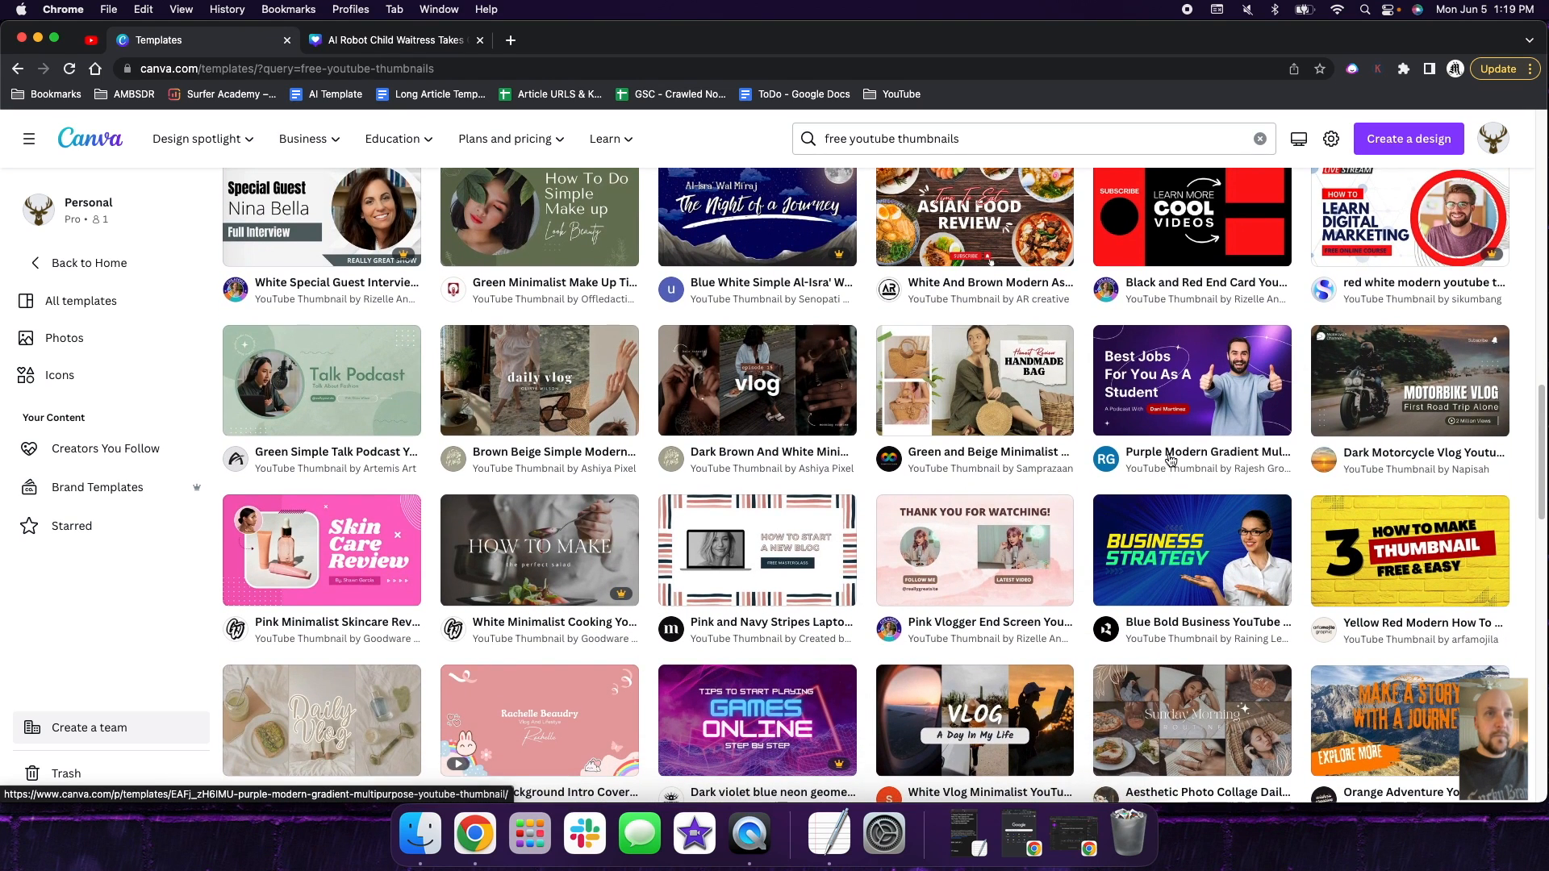
{"action": "left_click", "coordinate": [1170, 455]}
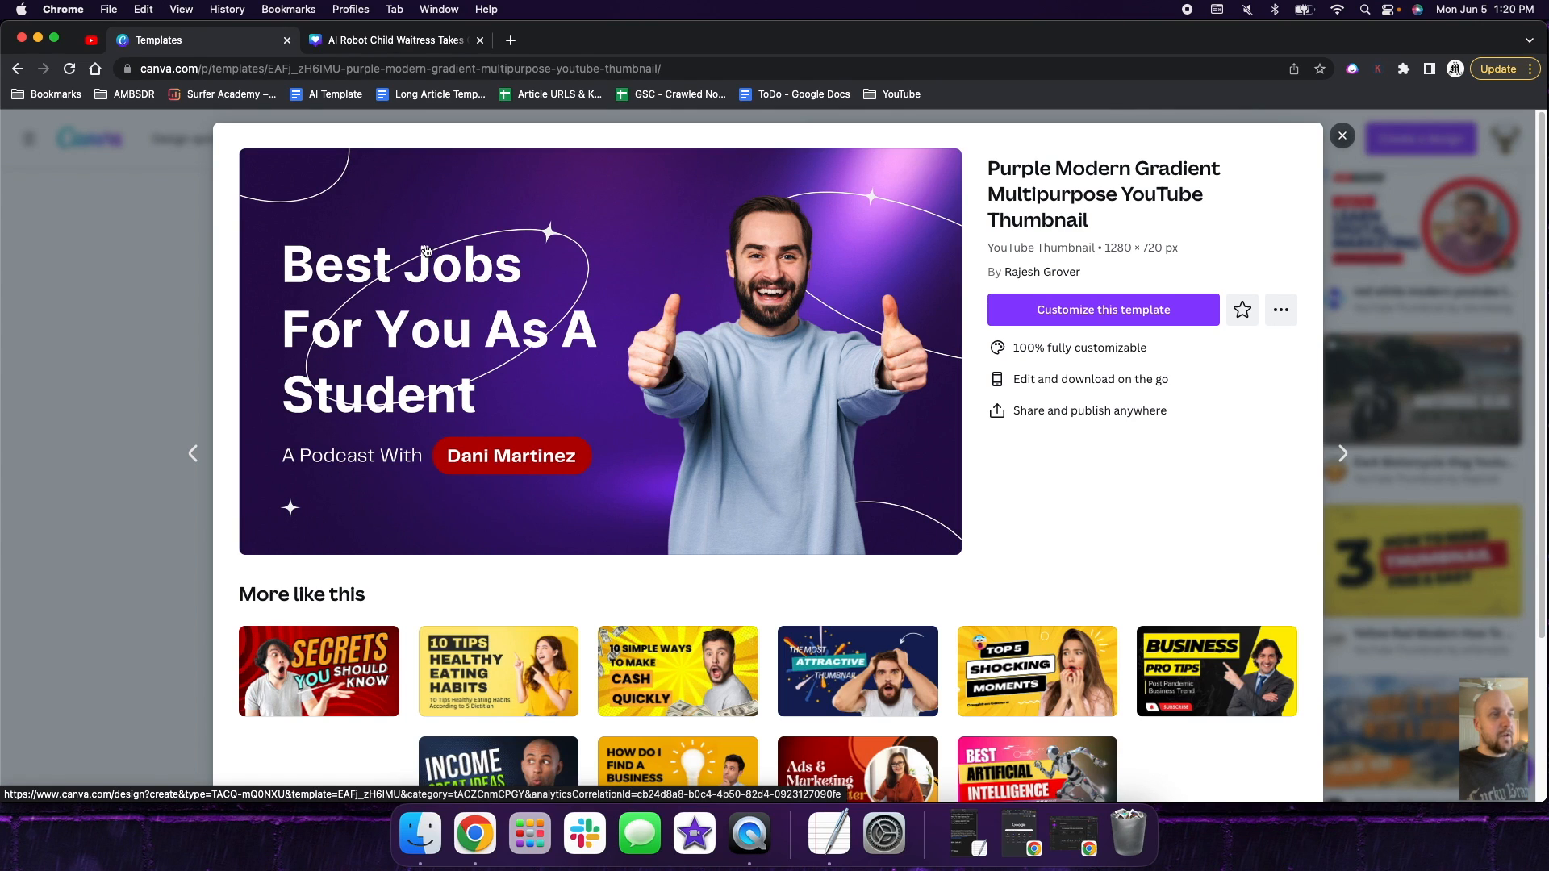
- Switch to YouTube to examine the expressive faces in MrBeast's video thumbnails, and return to the Canva template preview
{"action": "left_click", "coordinate": [91, 40]}
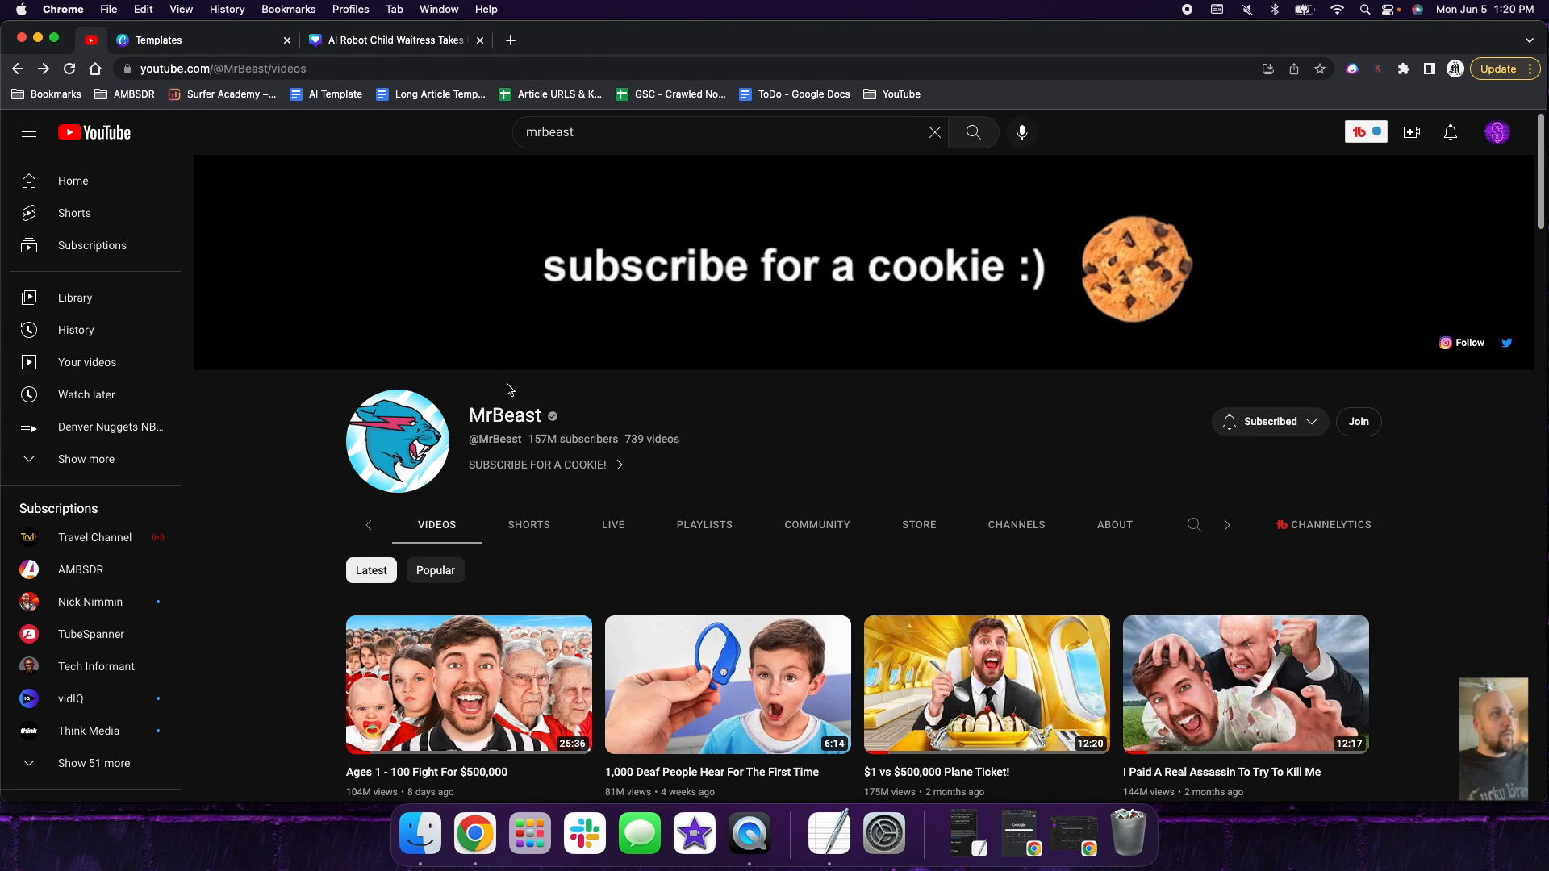
{"action": "scroll", "coordinate": [660, 396], "scroll_direction": "down", "scroll_amount": 3}
{"action": "scroll", "coordinate": [660, 396], "scroll_direction": "down", "scroll_amount": 2}
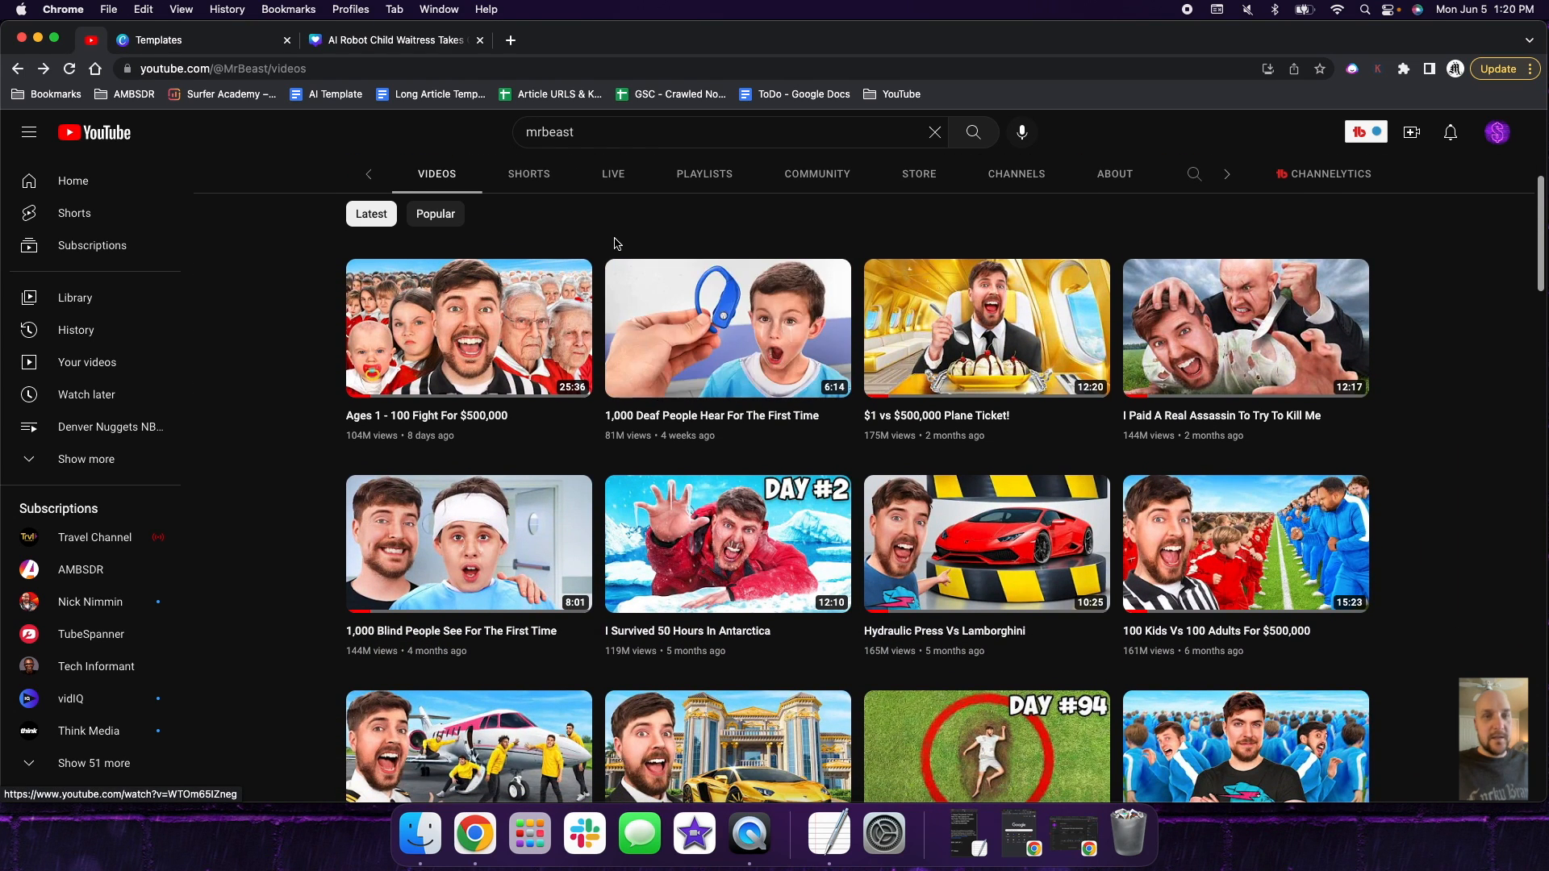
{"action": "left_click", "coordinate": [407, 44]}
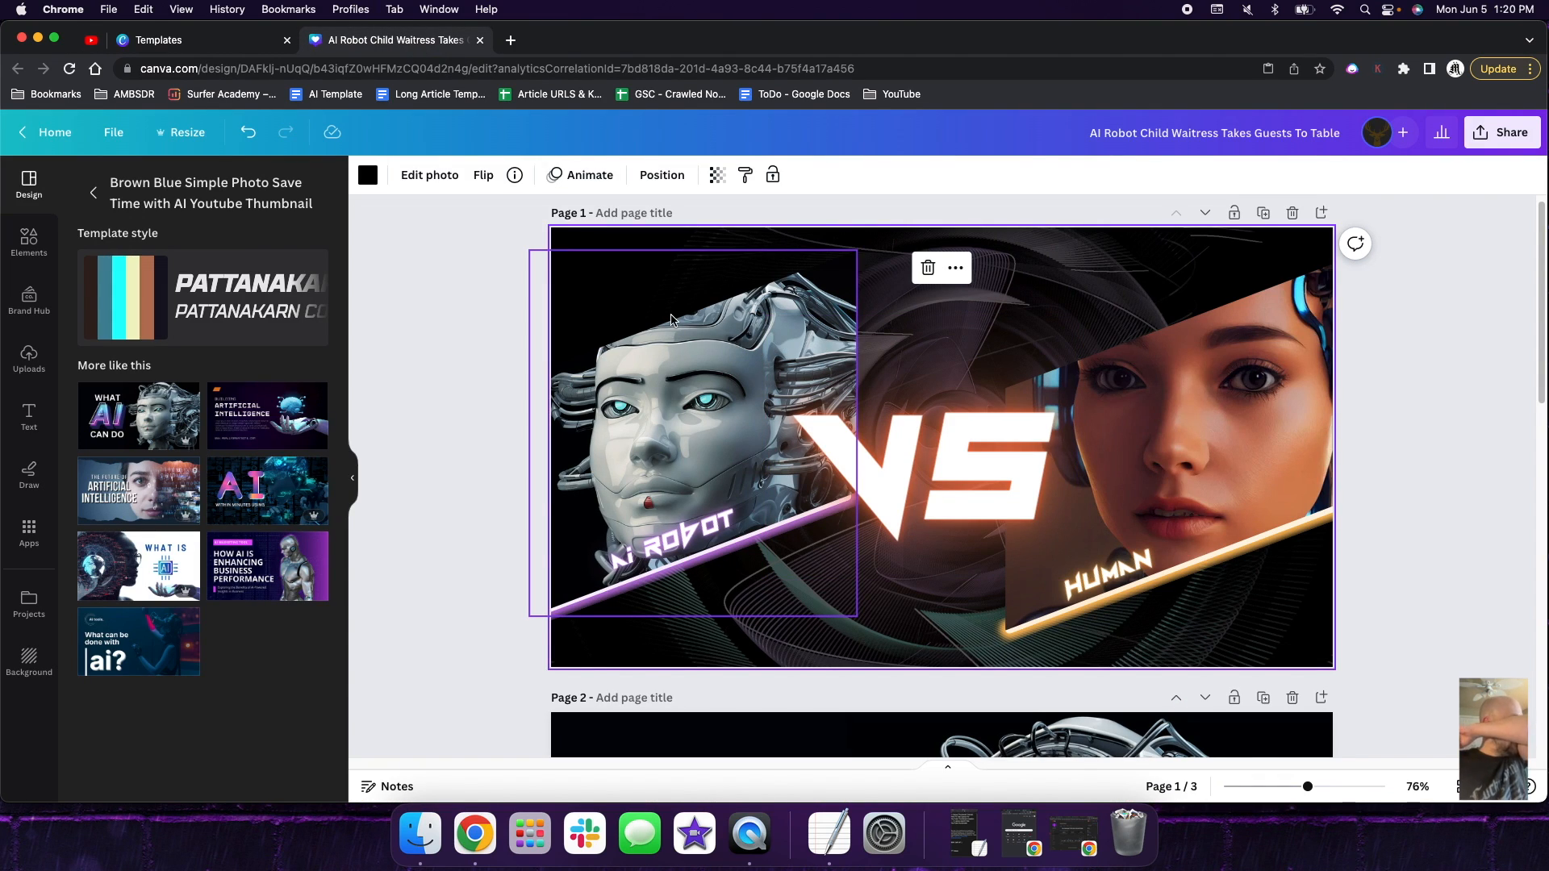
{"action": "left_click", "coordinate": [235, 45]}
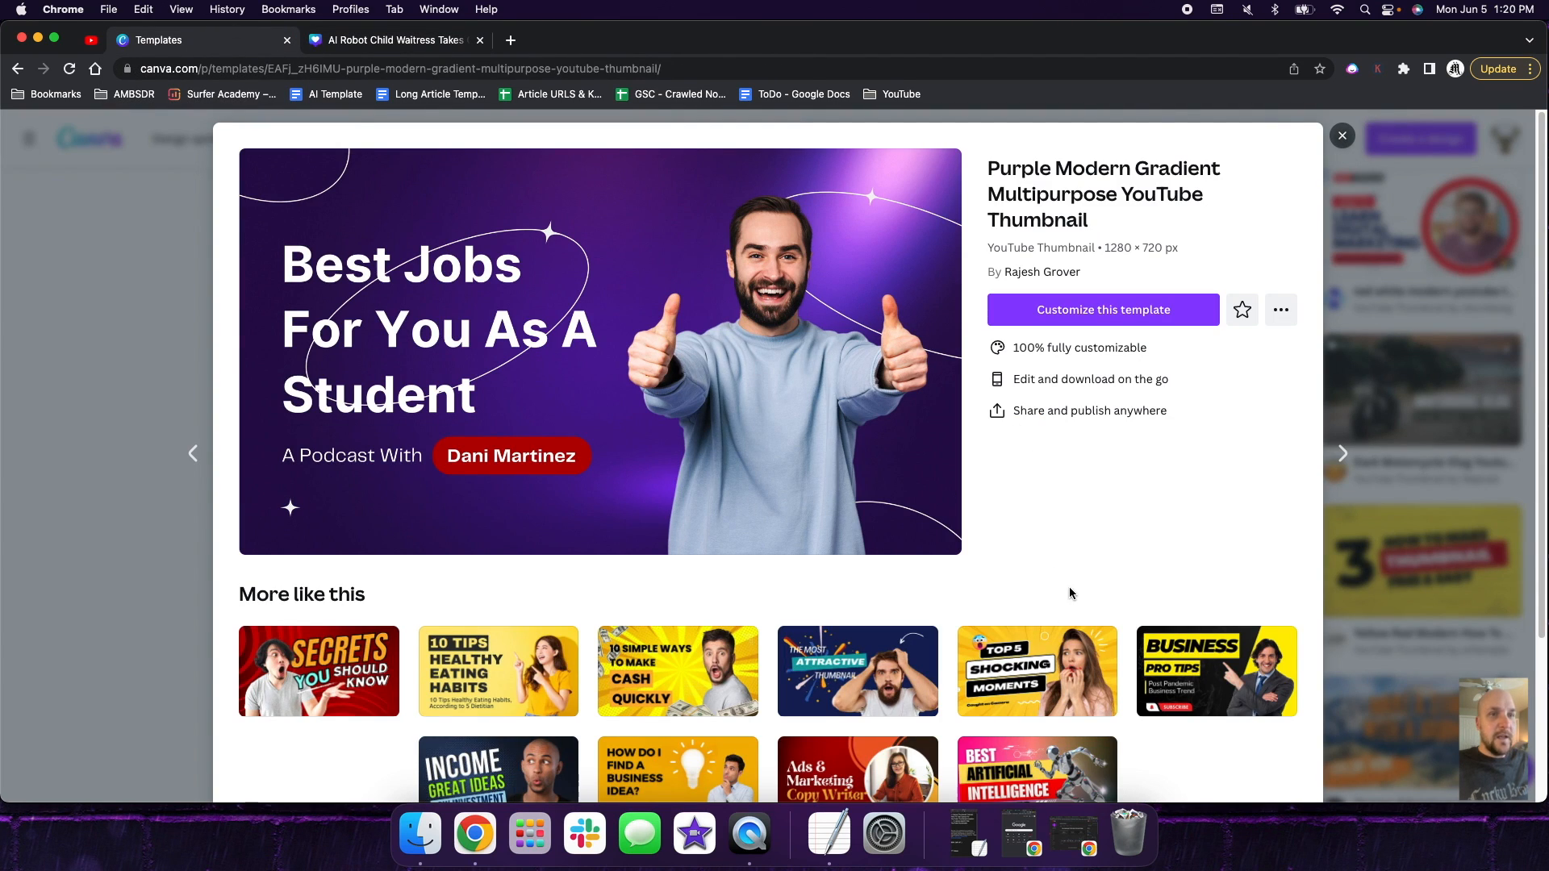
- Choose the similar Yellow Attractive Shocking Fact YouTube Thumbnail template and open it for customizing
{"action": "left_click", "coordinate": [1040, 692]}
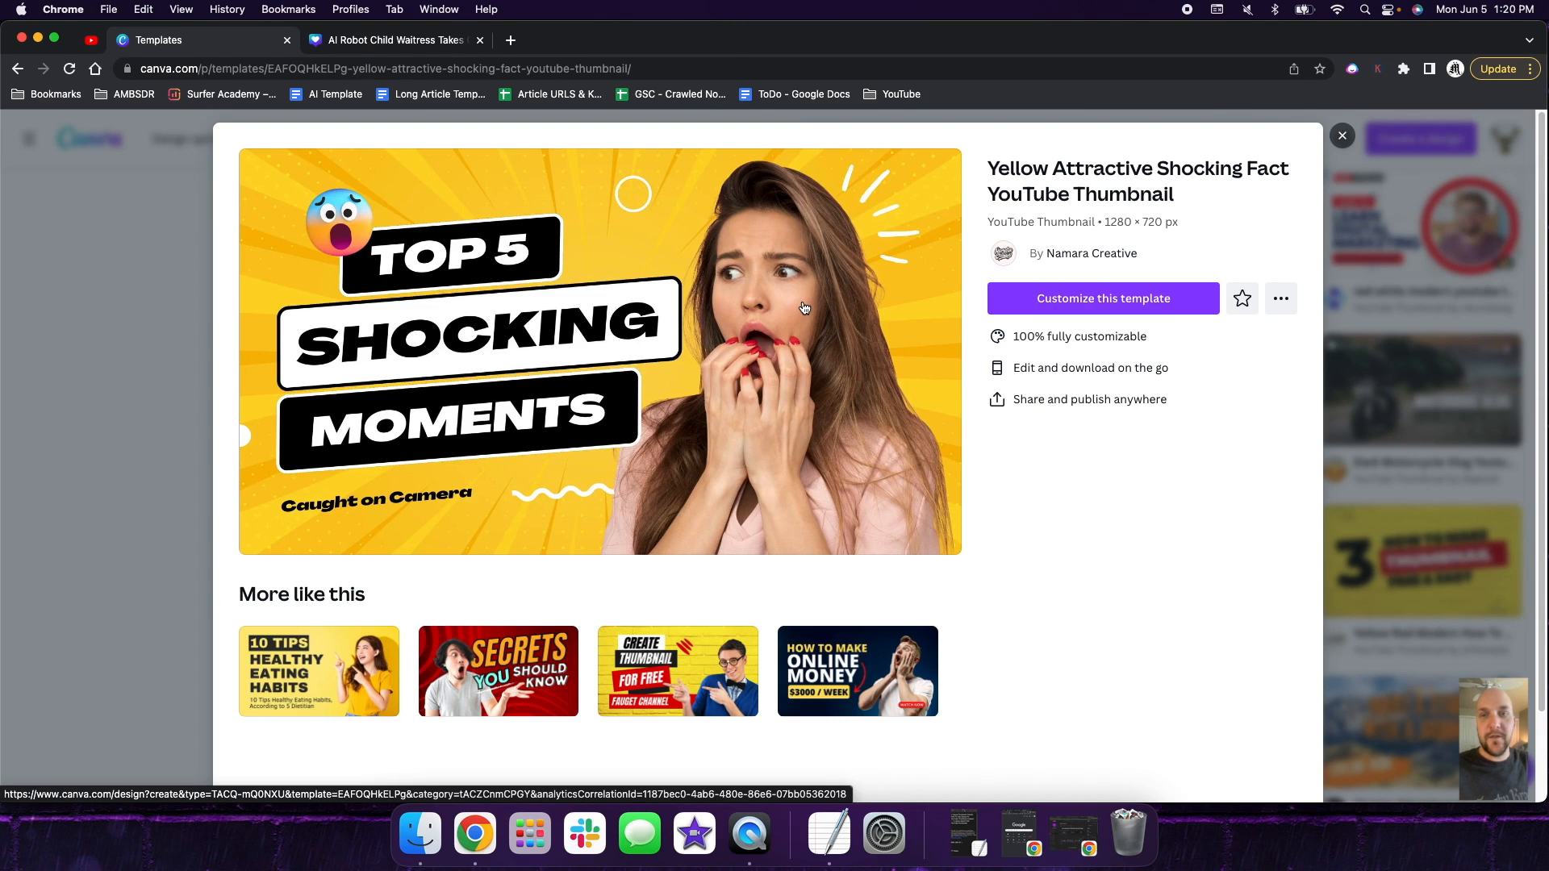
{"action": "left_click", "coordinate": [1097, 300]}
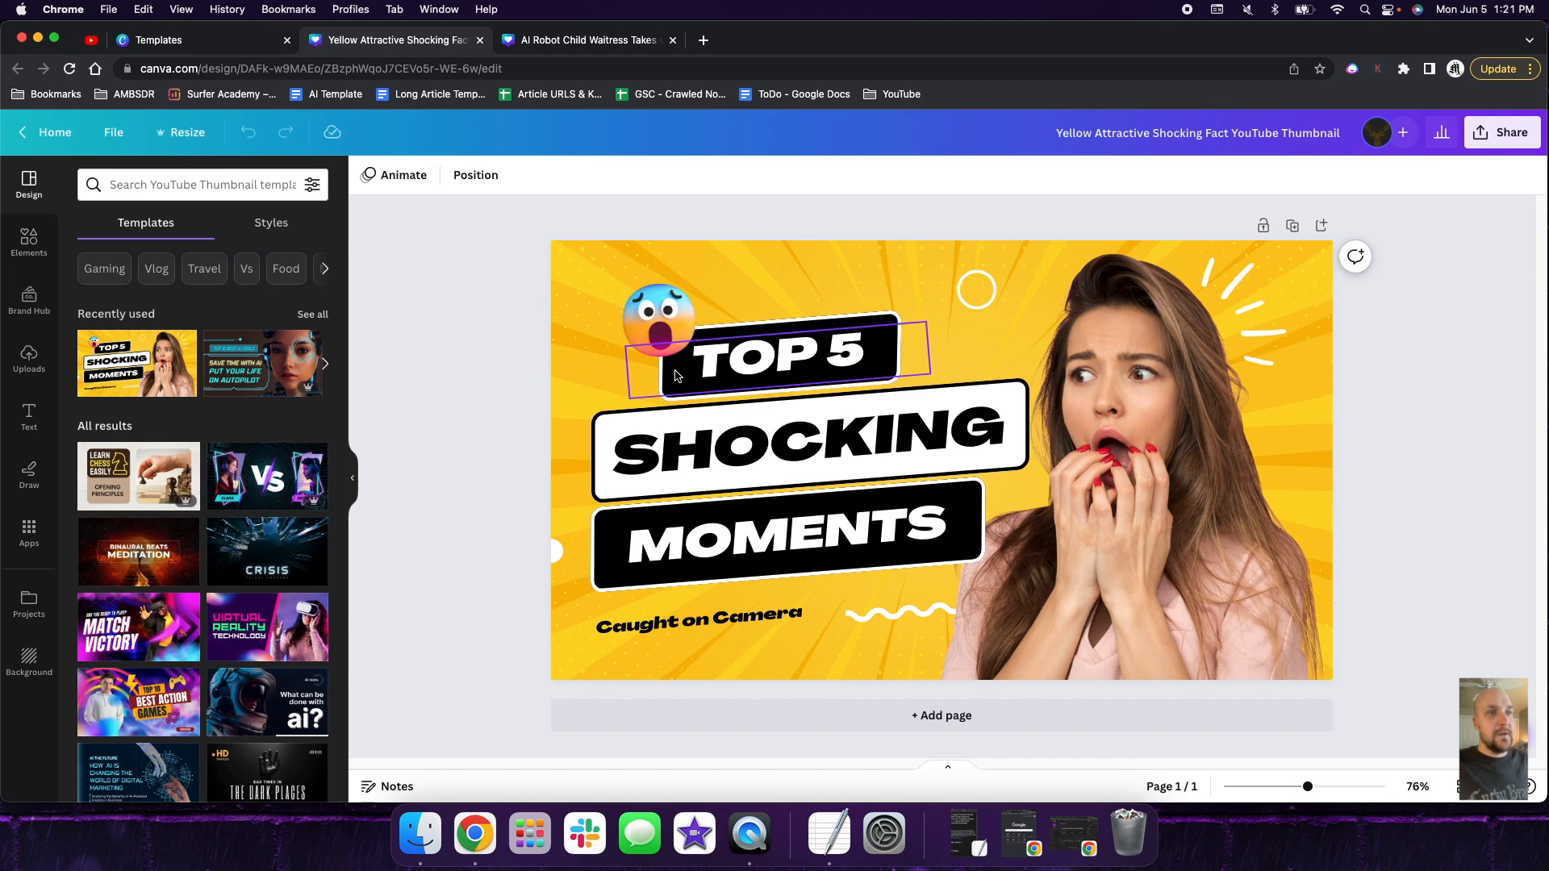
- Delete the "Caught on Camera" caption and the shocked-face emoji from the yellow thumbnail
{"action": "left_click", "coordinate": [761, 617]}
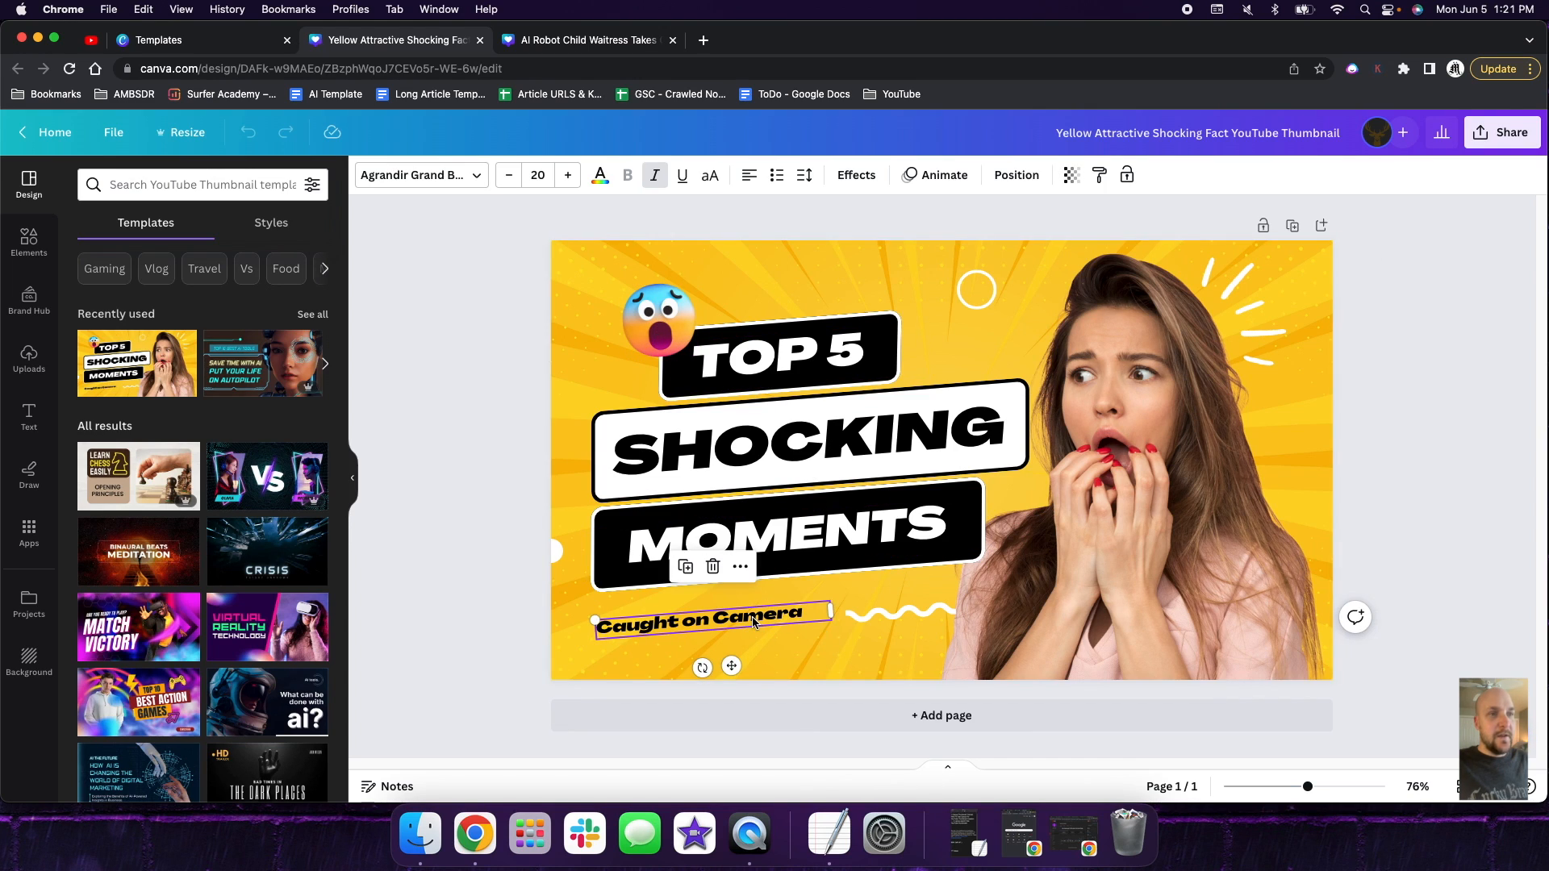
{"action": "key", "text": "Delete"}
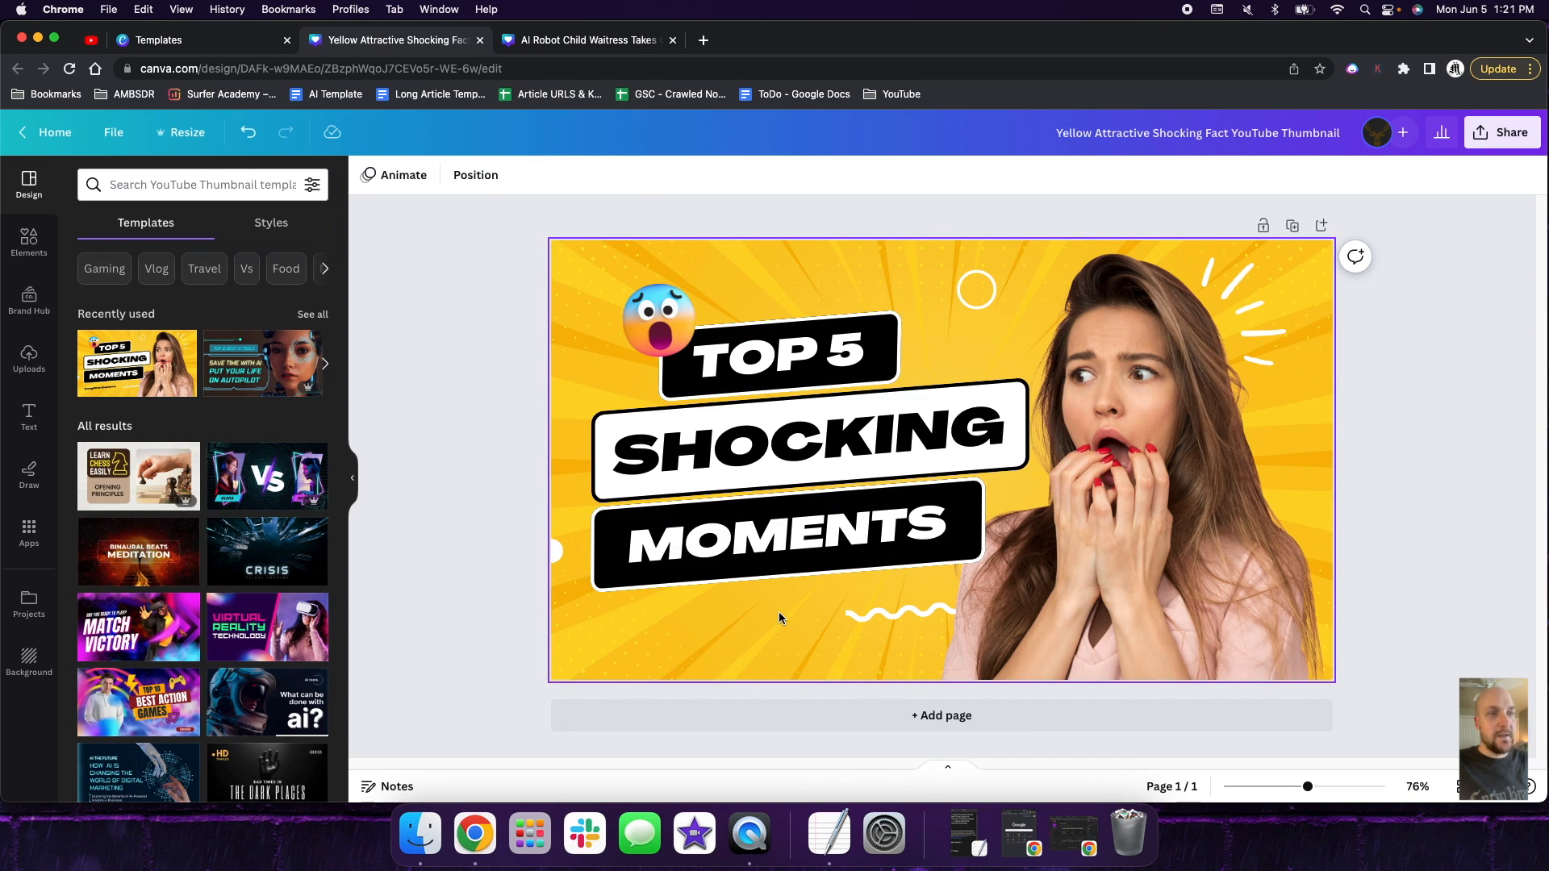
{"action": "left_click", "coordinate": [663, 321]}
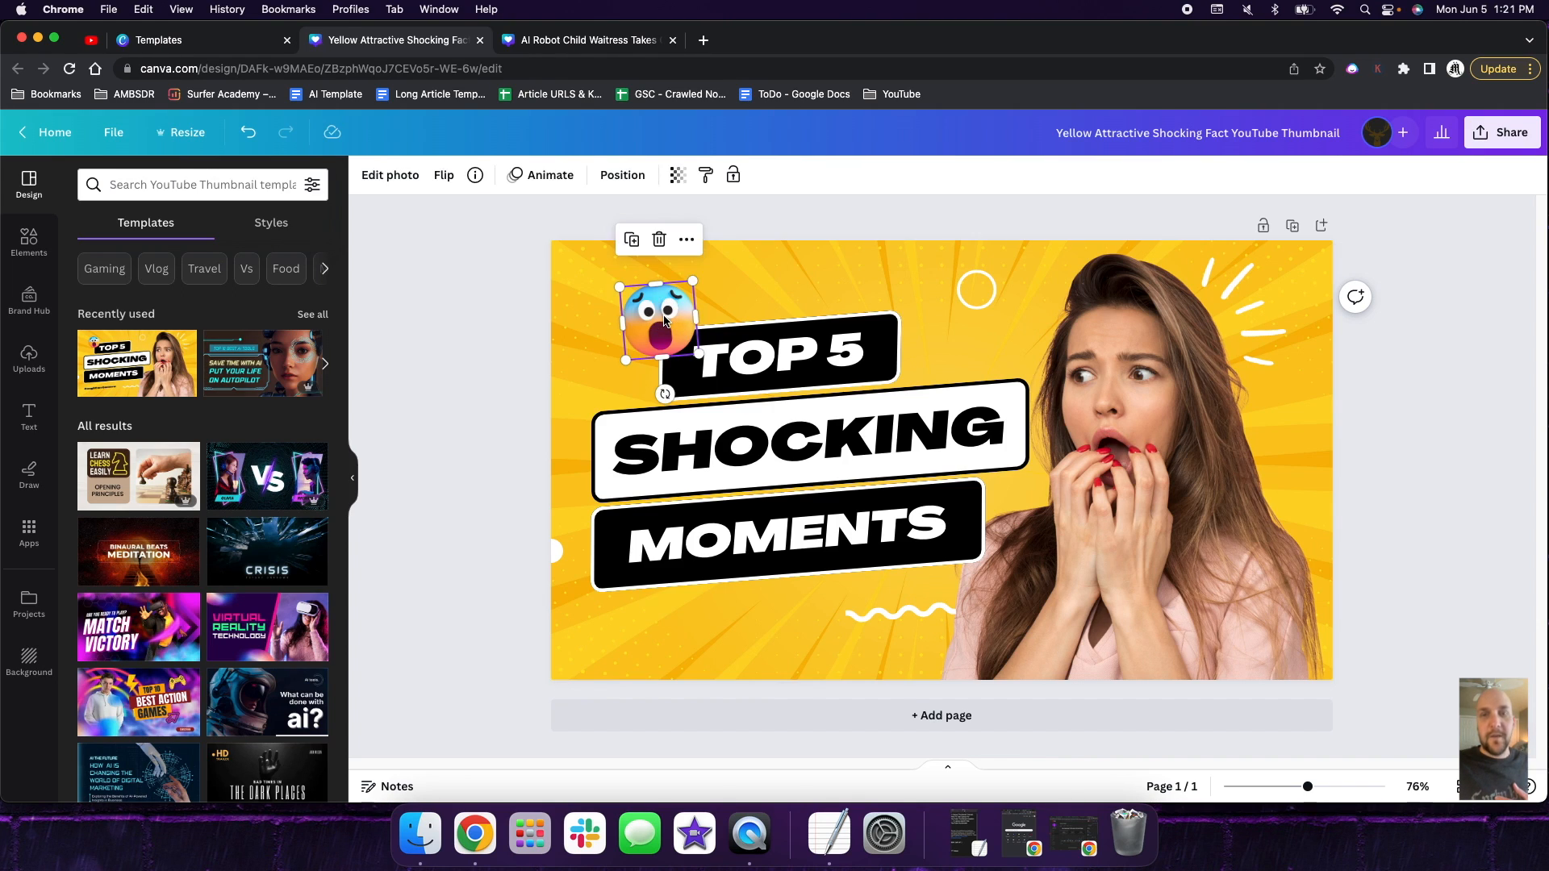
{"action": "key", "text": "Delete"}
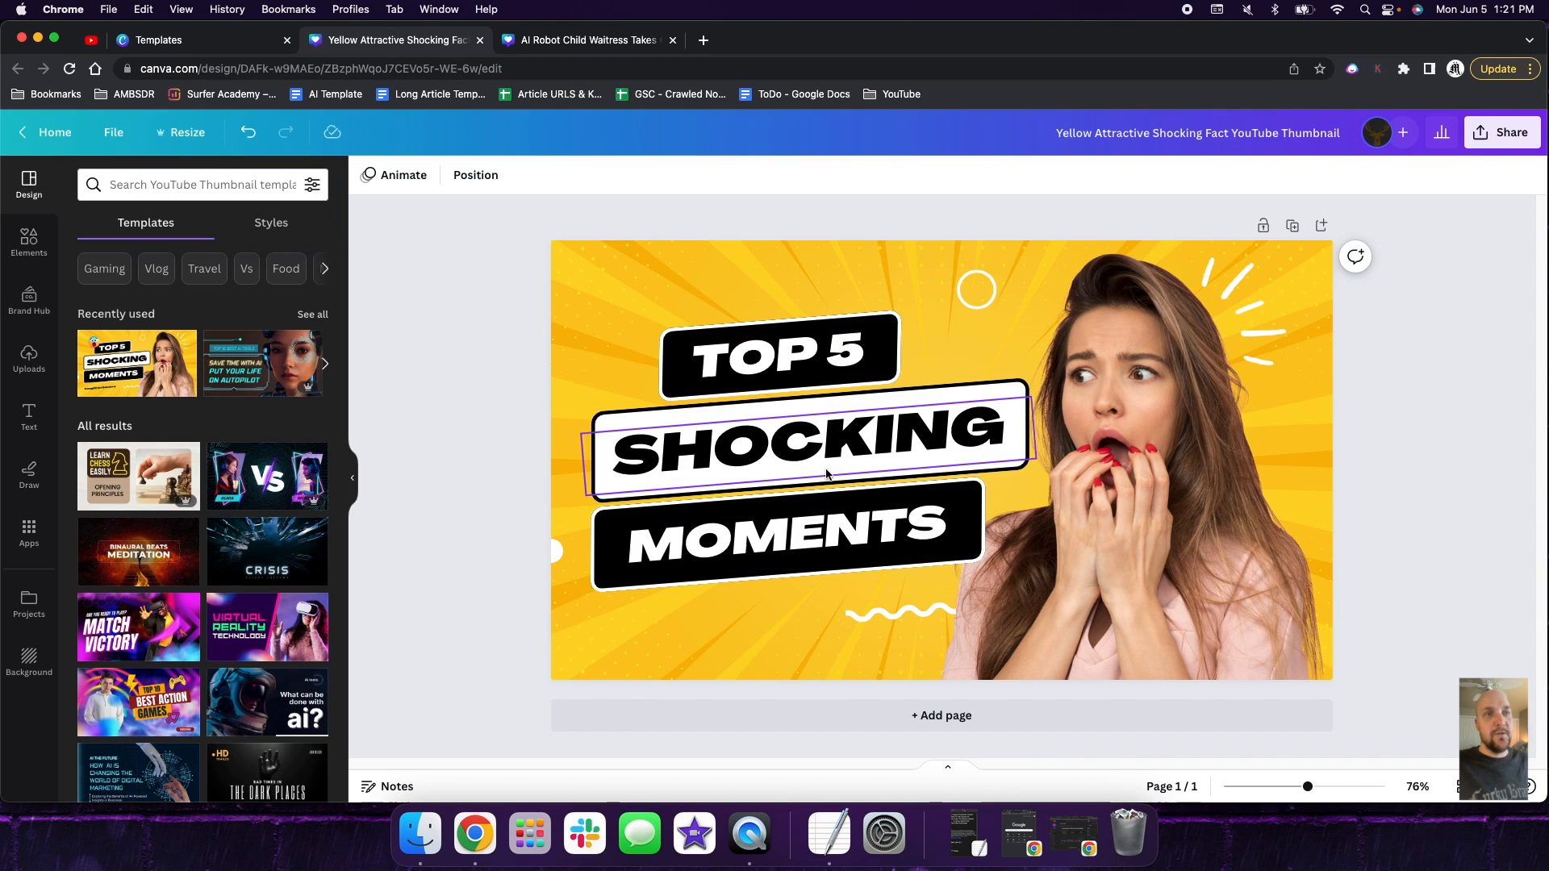
- Replace the headline text "TOP 5" with "EARN" and "SHOCKING" with "$1,000 /M"
{"action": "left_click", "coordinate": [815, 367]}
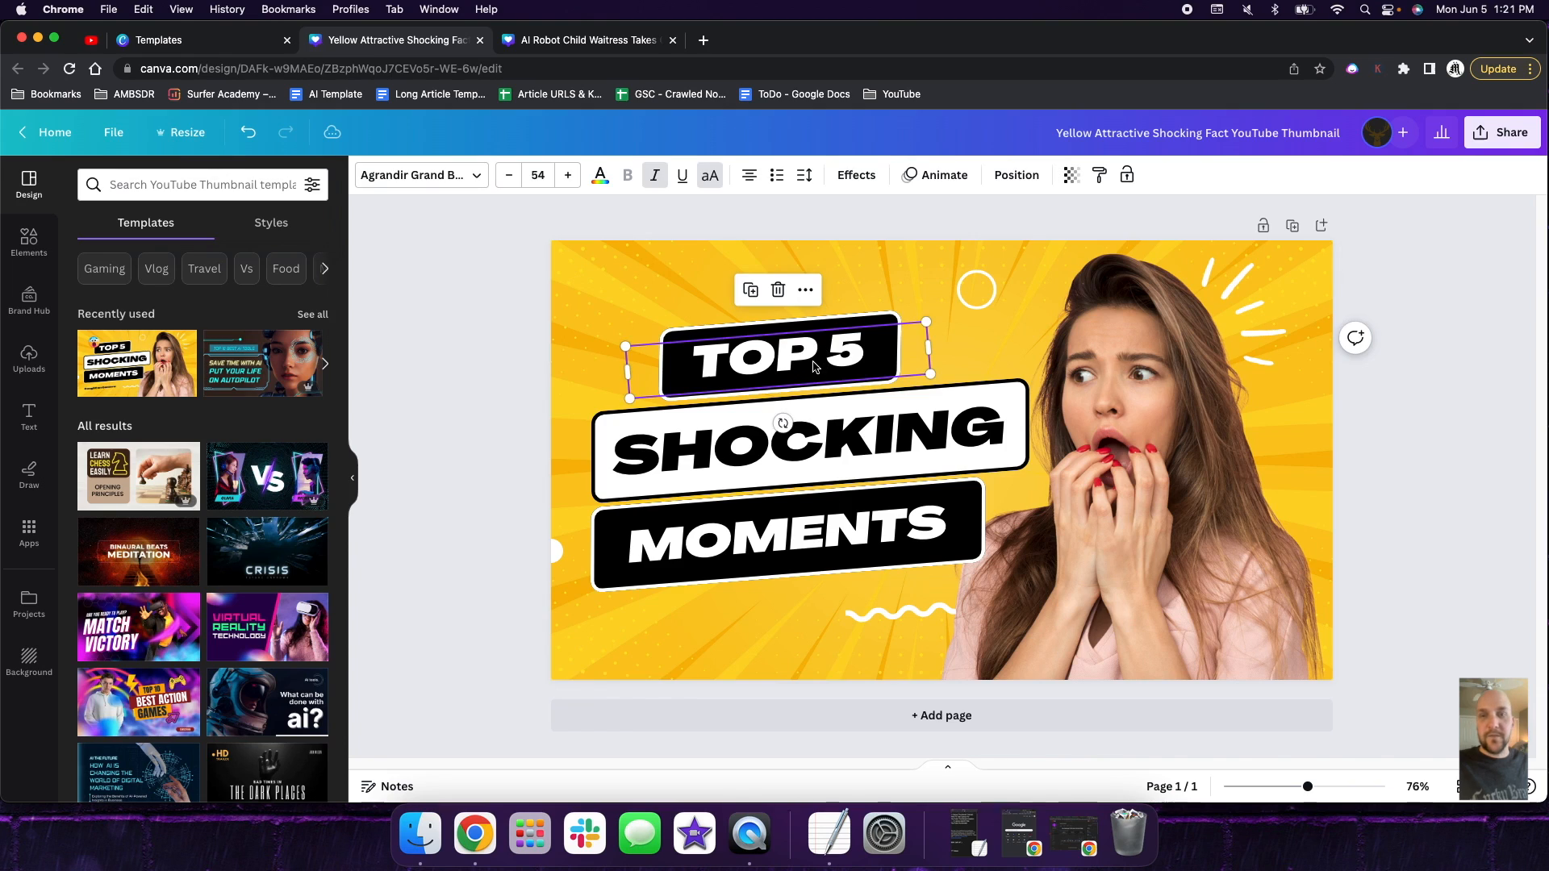
{"action": "double_click", "coordinate": [830, 359]}
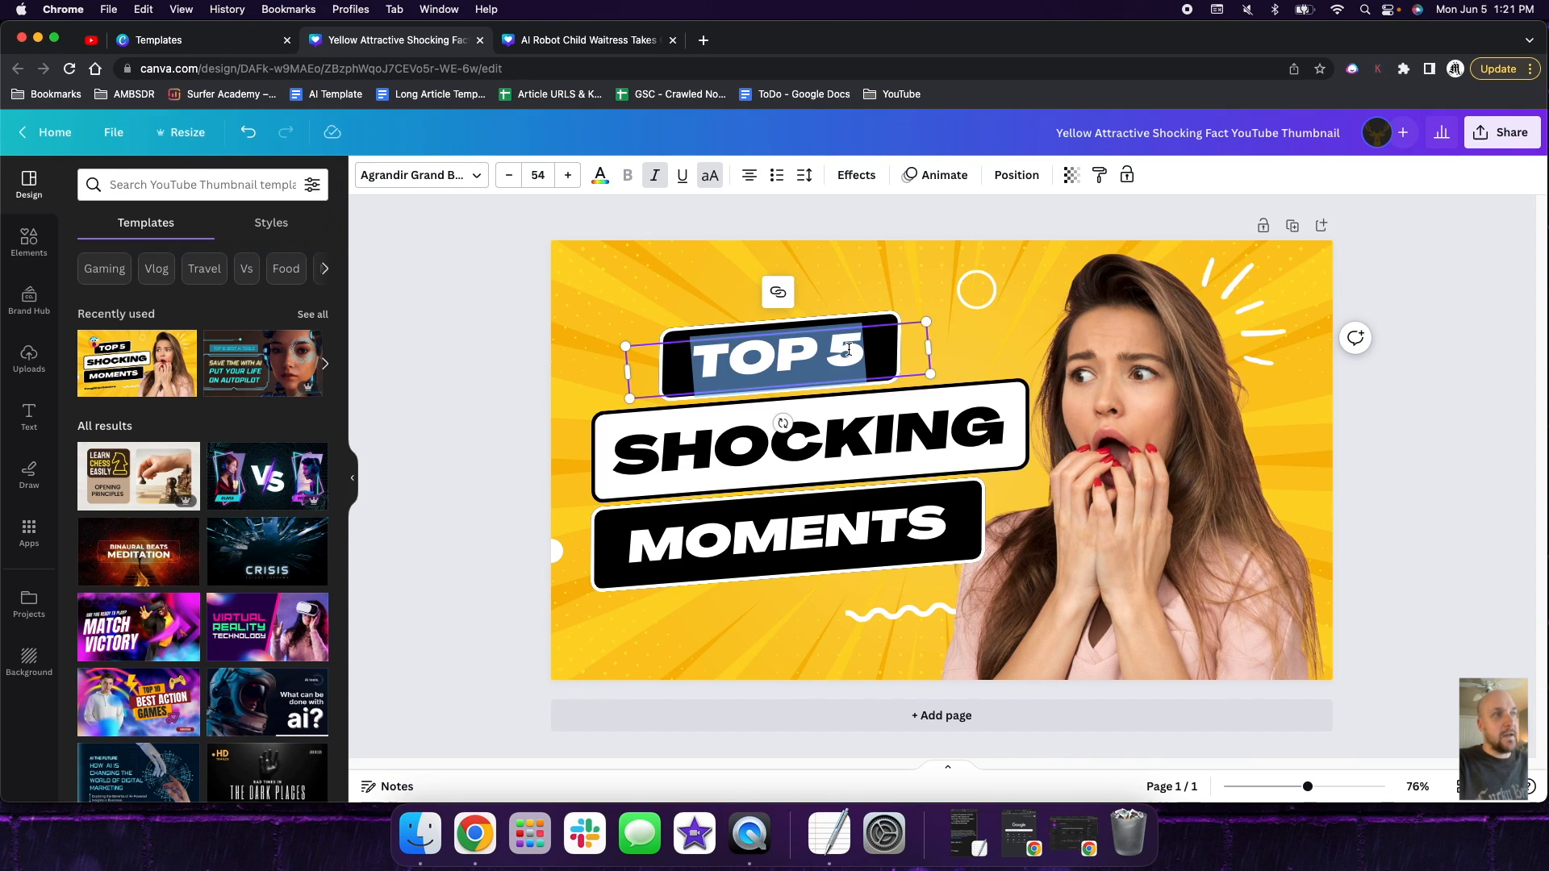
{"action": "type", "text": "EARN"}
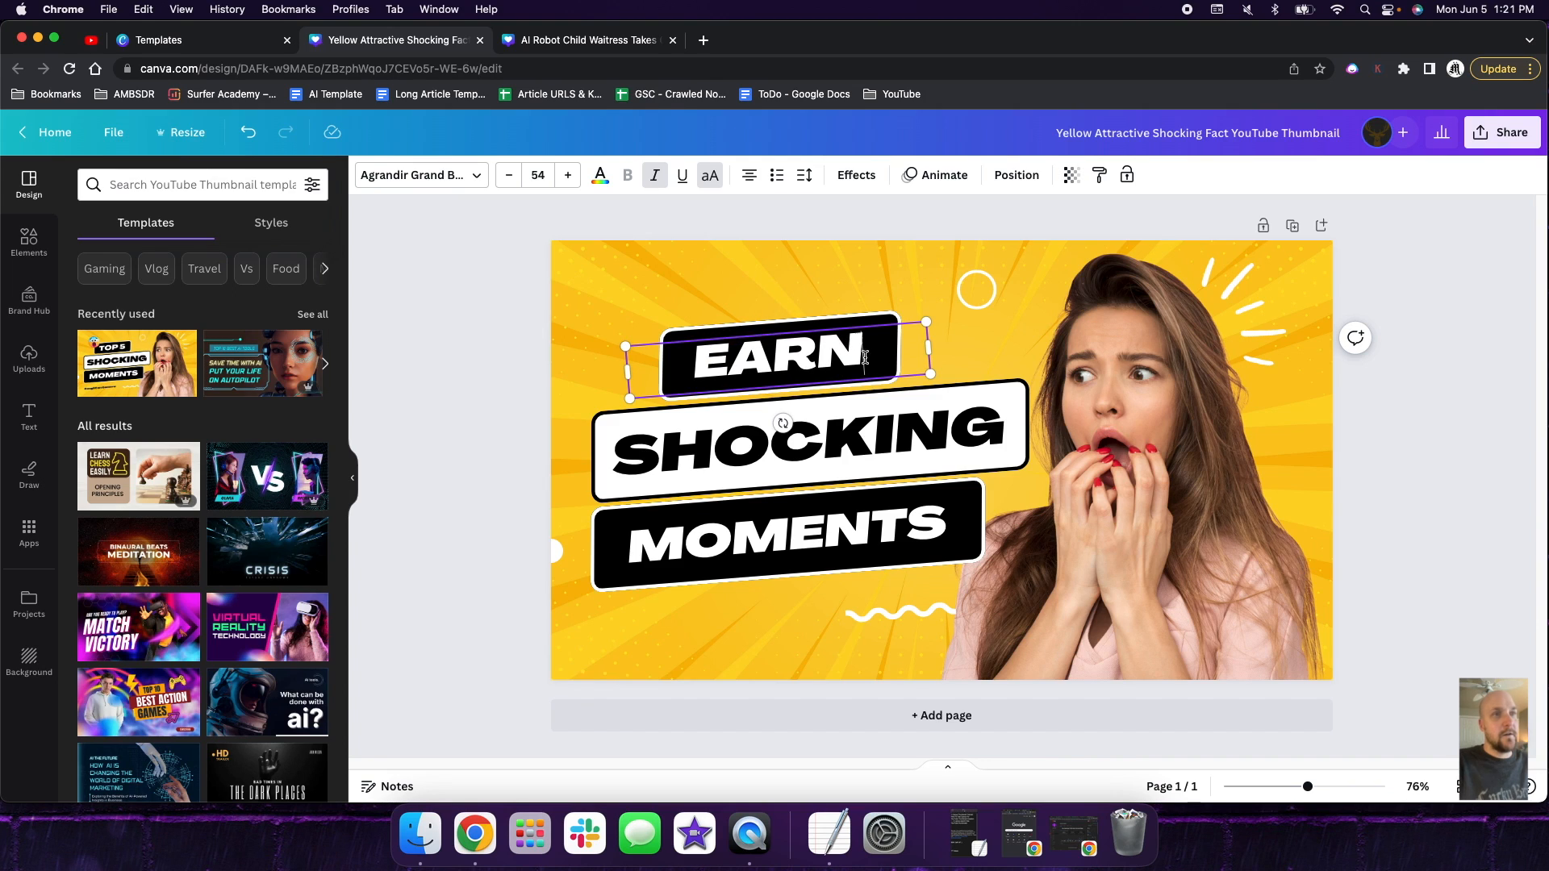
{"action": "double_click", "coordinate": [883, 433]}
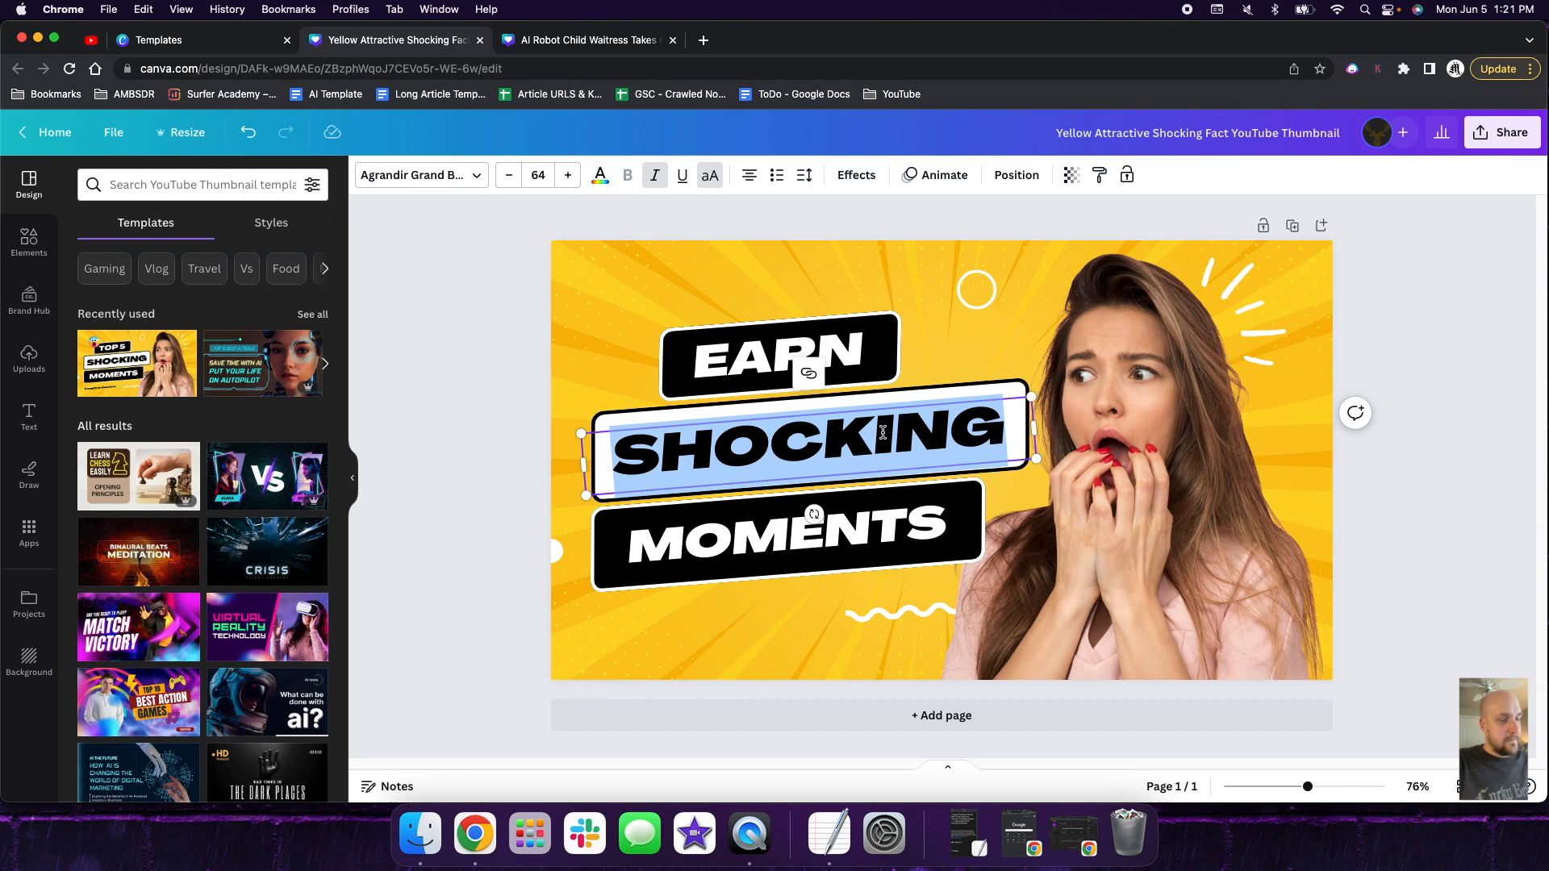
{"action": "type", "text": "$1,000"}
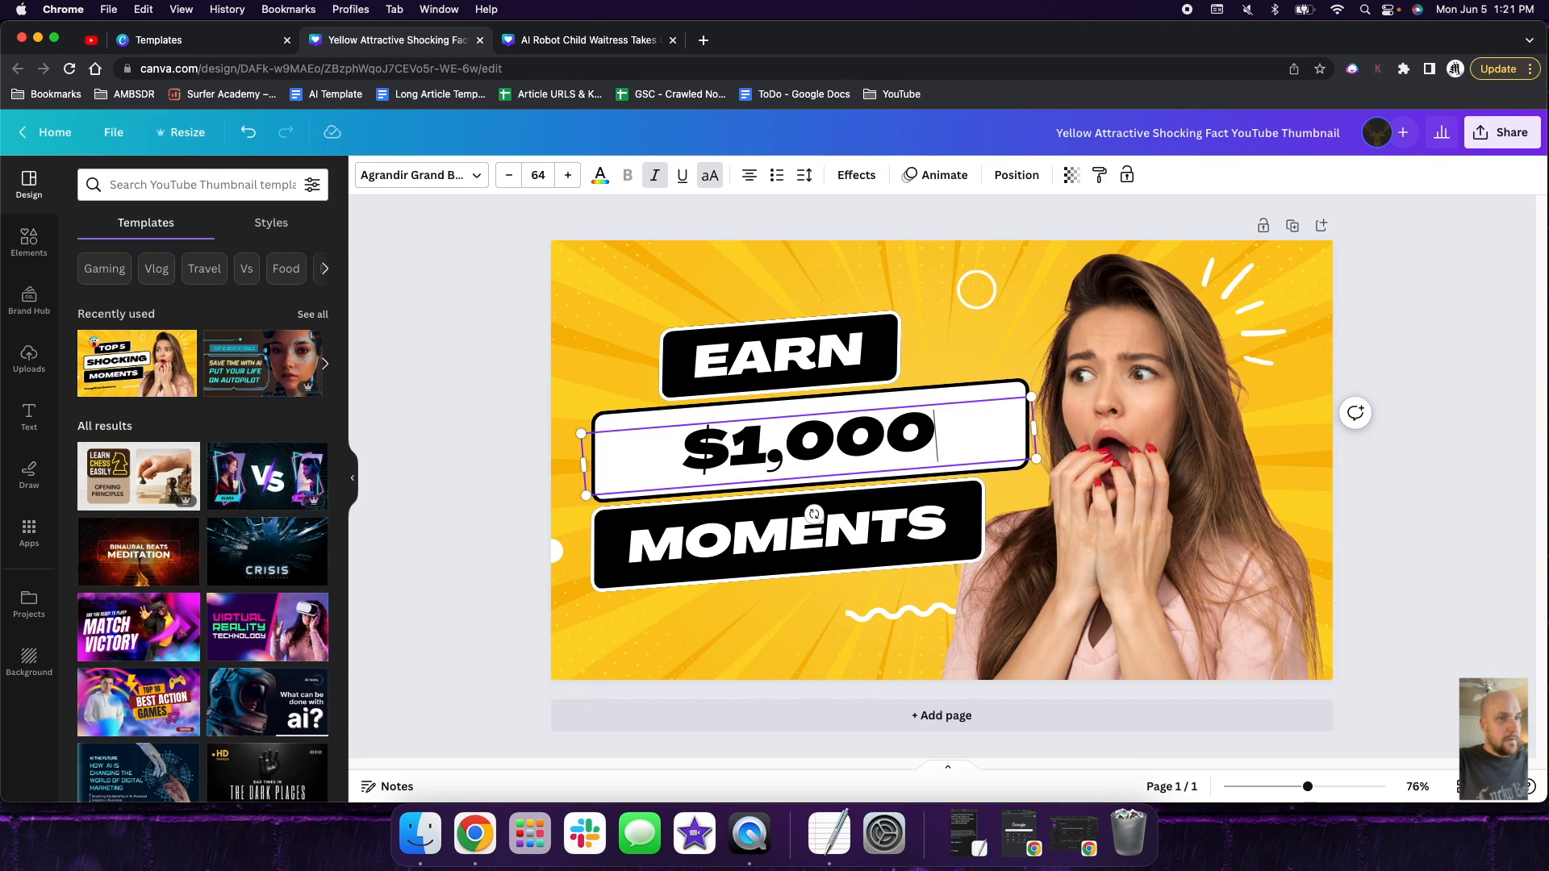
{"action": "type", "text": " /M"}
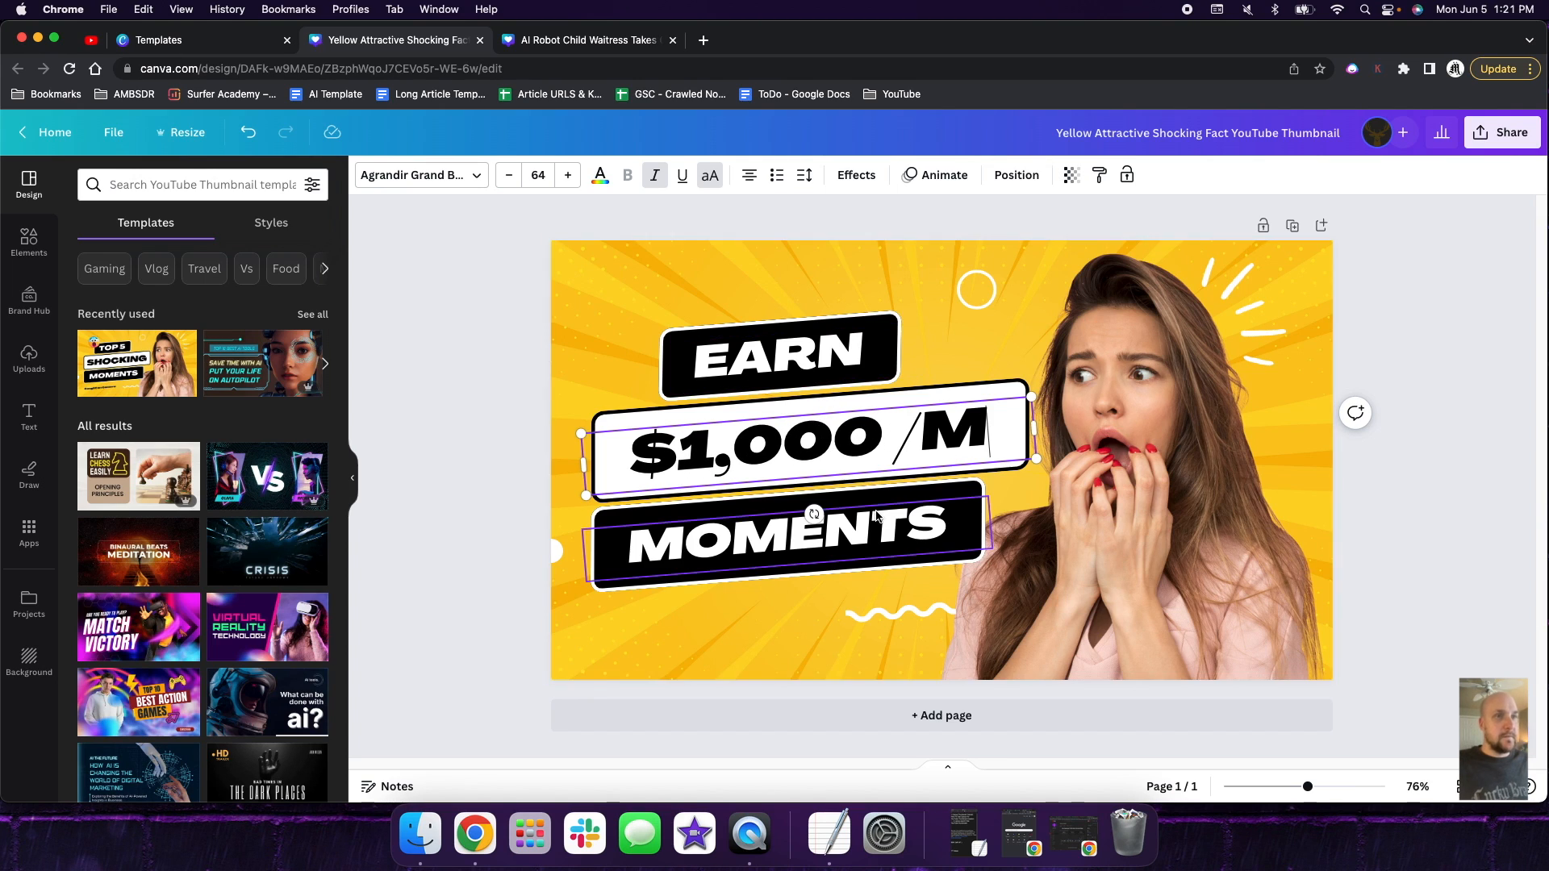
- Replace the headline text "MOMENTS" with "OVERNIGHT" and extend the middle line to "$1,000 /MO"
{"action": "left_click", "coordinate": [890, 533]}
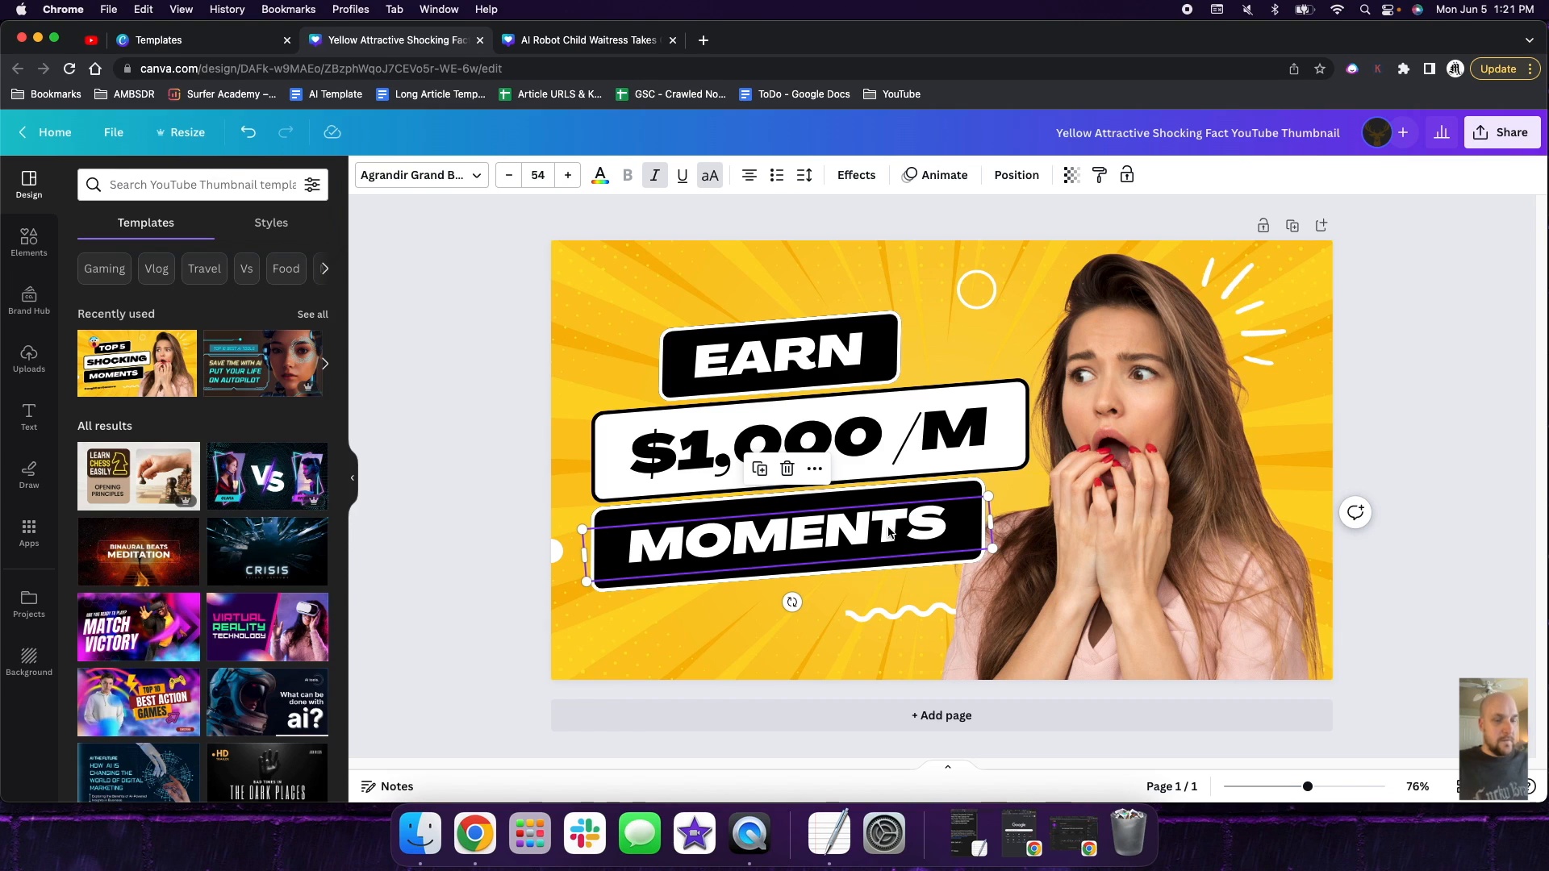
{"action": "left_click_drag", "start_coordinate": [966, 522], "coordinate": [645, 551]}
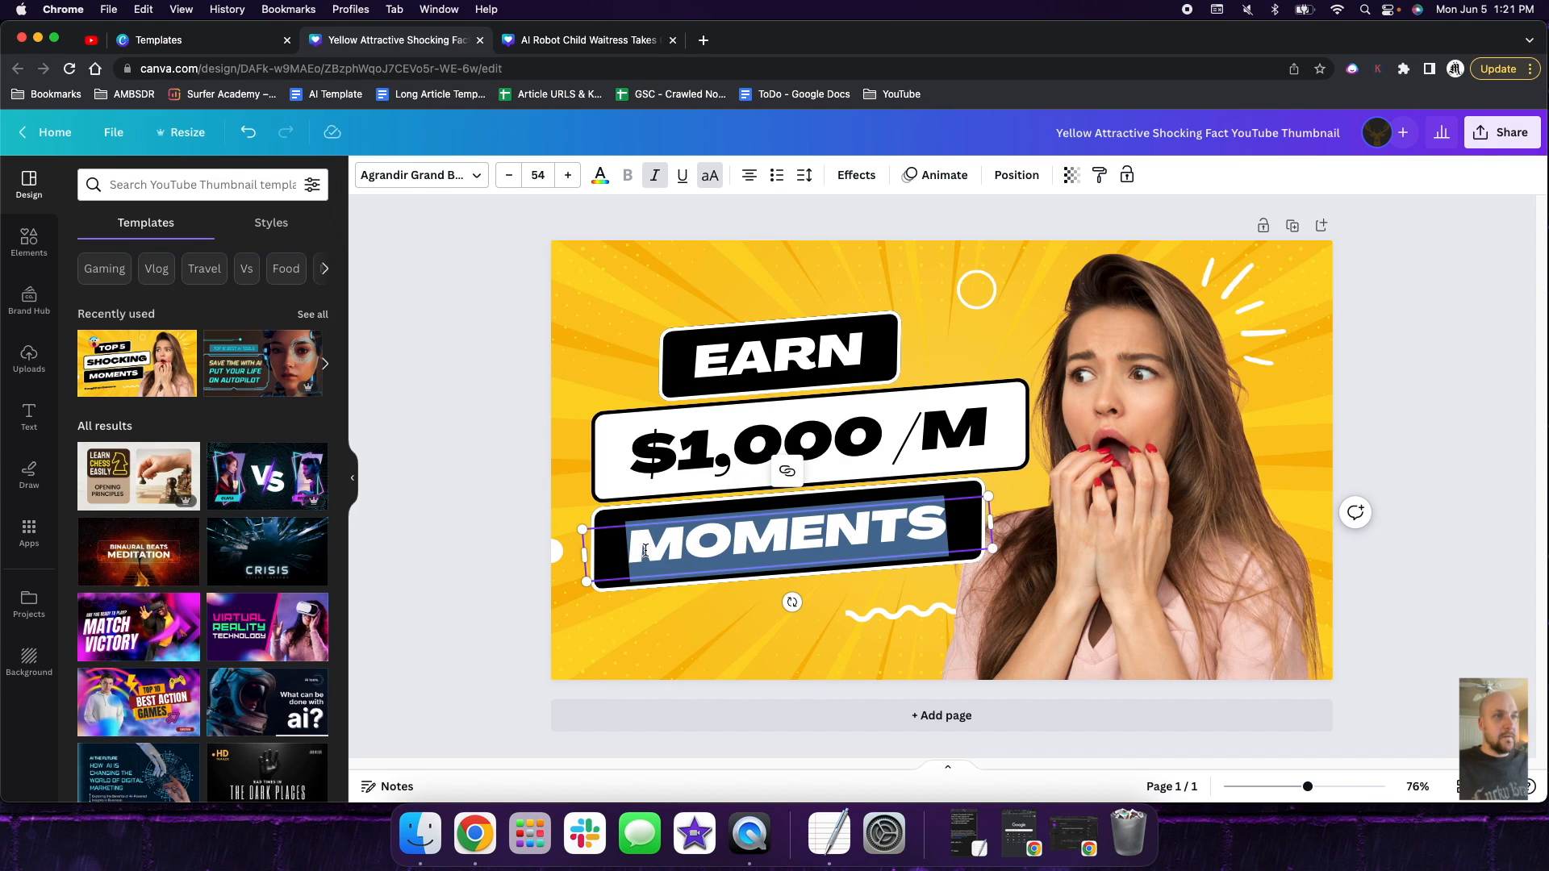
{"action": "type", "text": "OVERNIGHT"}
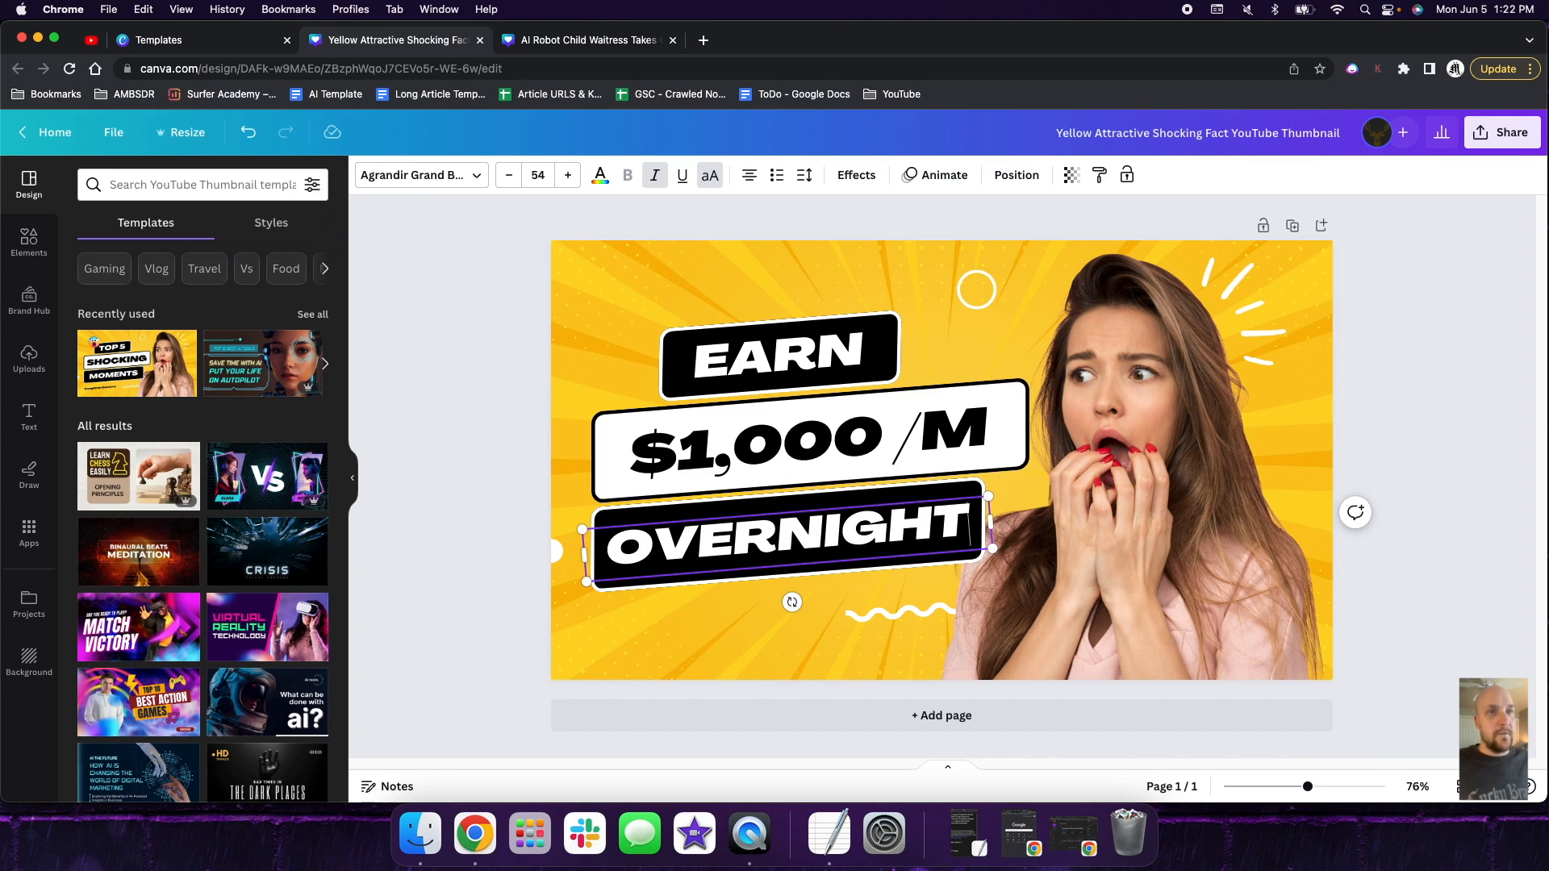
{"action": "left_click", "coordinate": [991, 438]}
{"action": "left_click", "coordinate": [991, 432]}
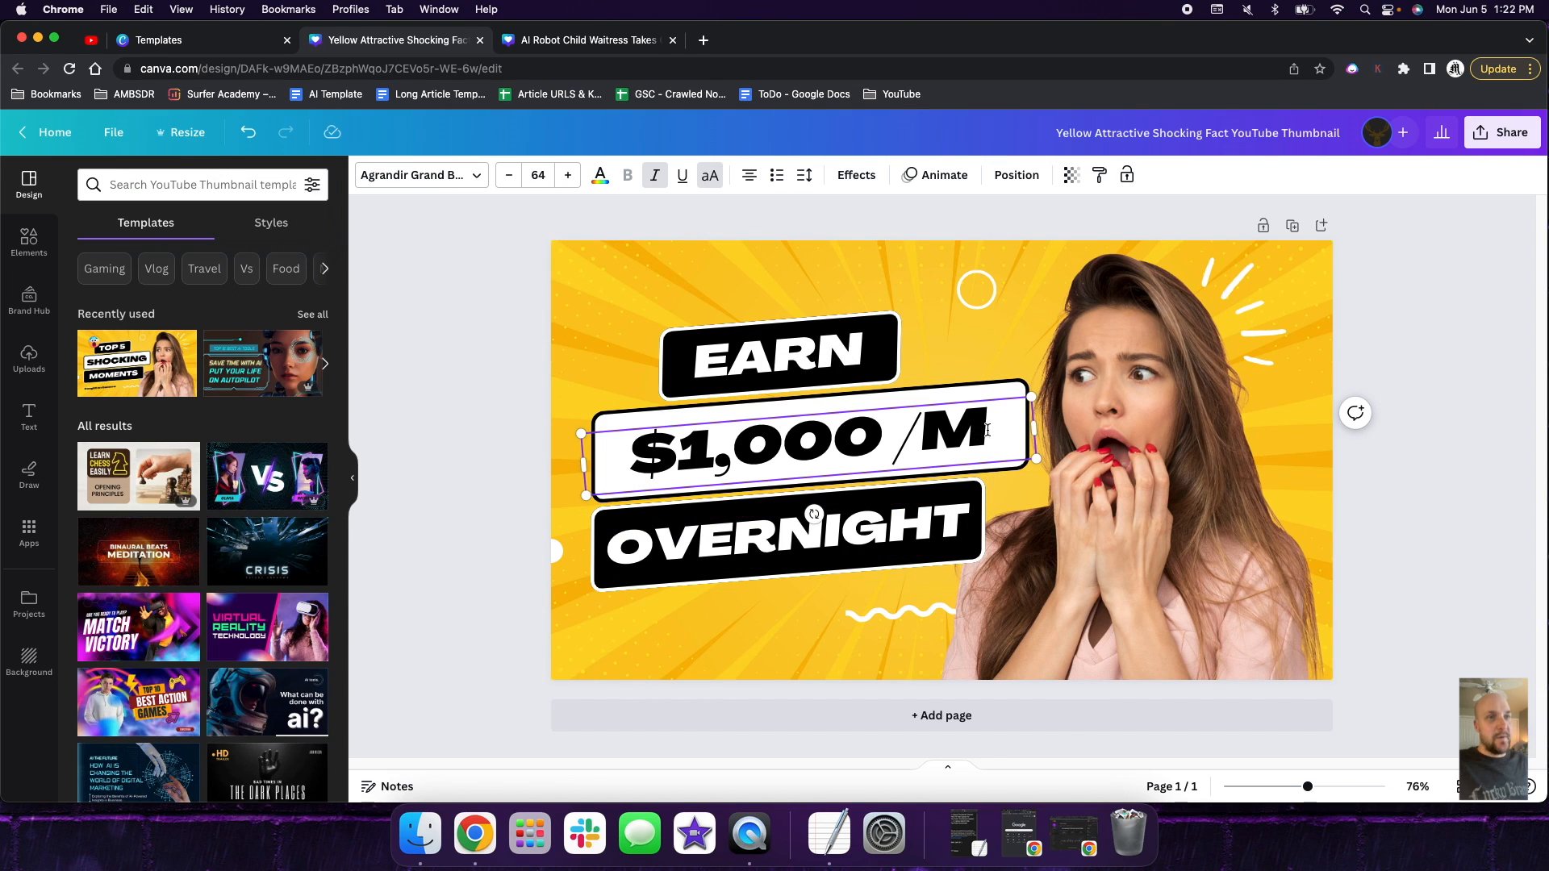
{"action": "type", "text": "O"}
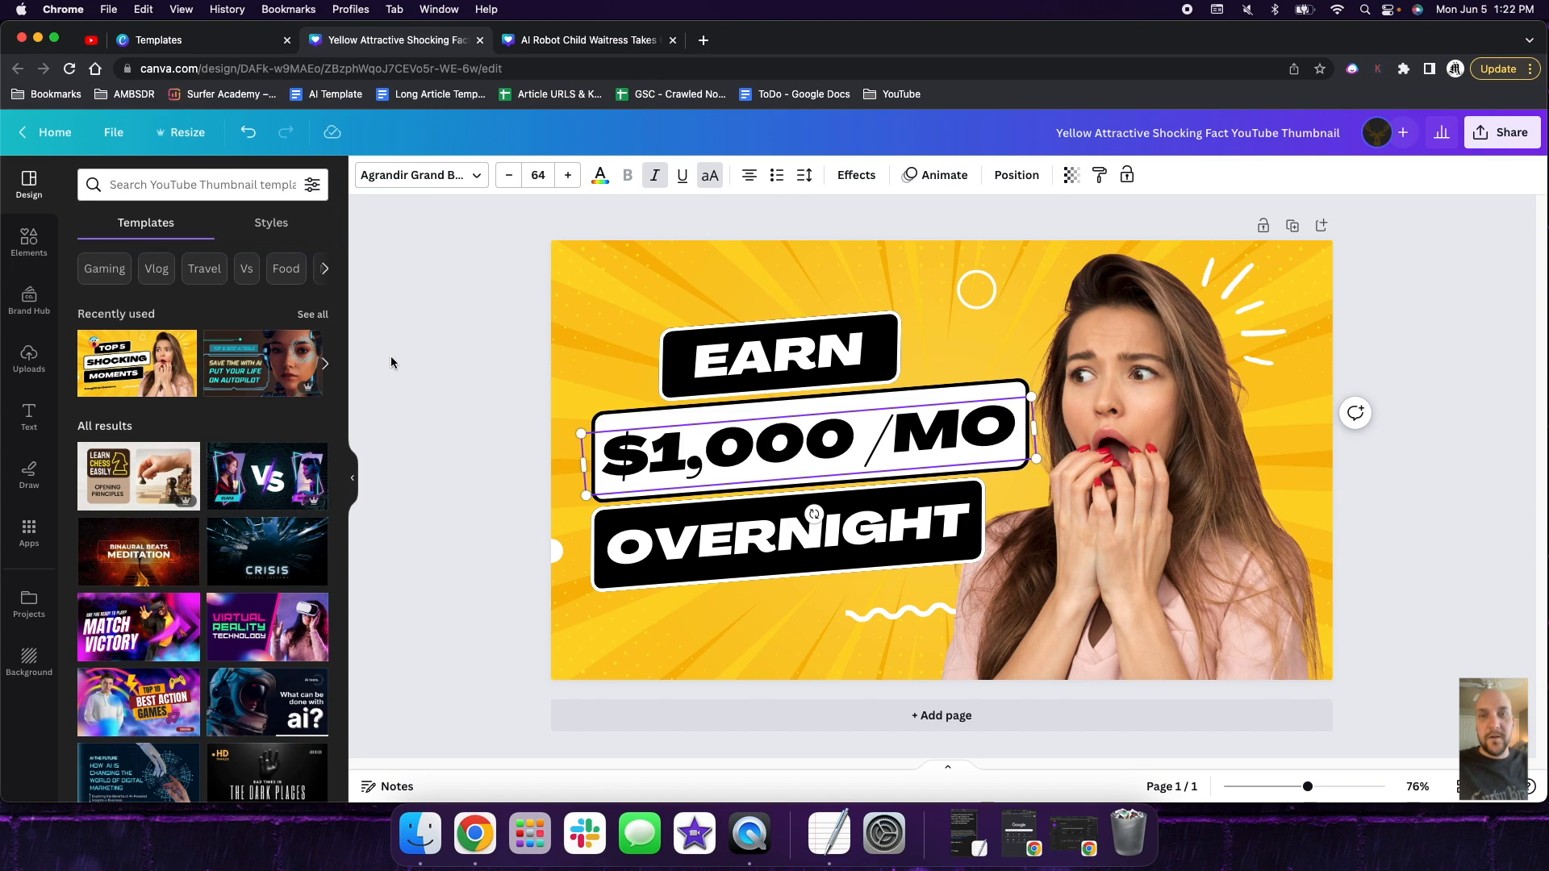
- Delete the "EARN" and "$1,000 /MO" texts together with their background banners
{"action": "left_click", "coordinate": [839, 363]}
{"action": "key", "text": "Delete"}
{"action": "left_click", "coordinate": [839, 363]}
{"action": "key", "text": "Delete"}
{"action": "left_click", "coordinate": [847, 427]}
{"action": "key", "text": "Delete"}
{"action": "left_click", "coordinate": [848, 421]}
{"action": "key", "text": "Delete"}
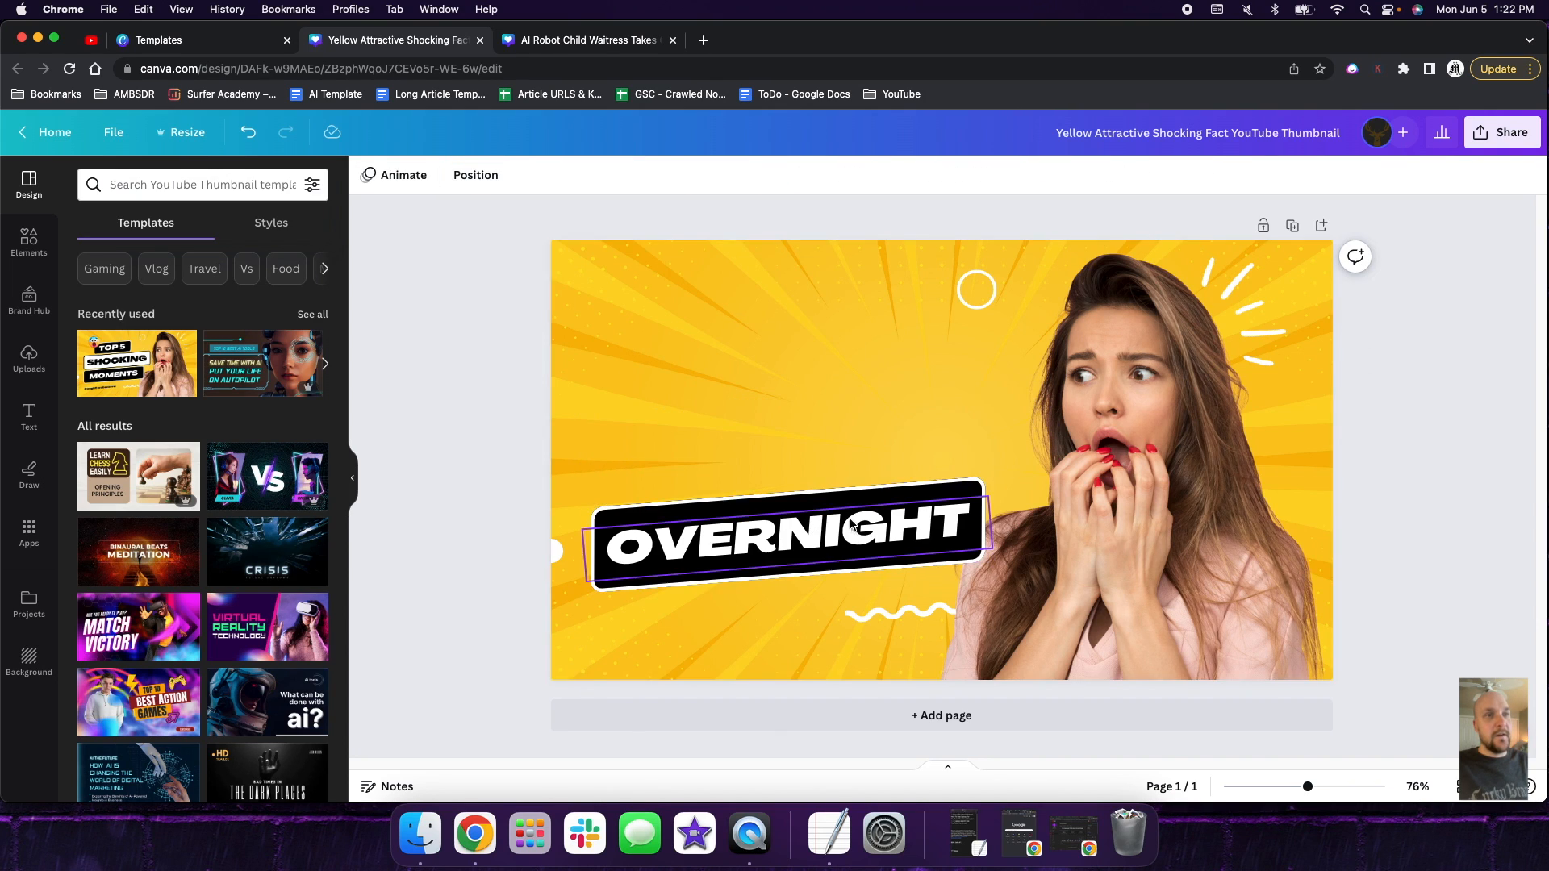
- Move the remaining black banner and its "OVERNIGHT" text up to mid-height, and clear that text
{"action": "left_click", "coordinate": [851, 520]}
{"action": "left_click_drag", "start_coordinate": [850, 488], "coordinate": [838, 382]}
{"action": "left_click_drag", "start_coordinate": [876, 520], "coordinate": [873, 421]}
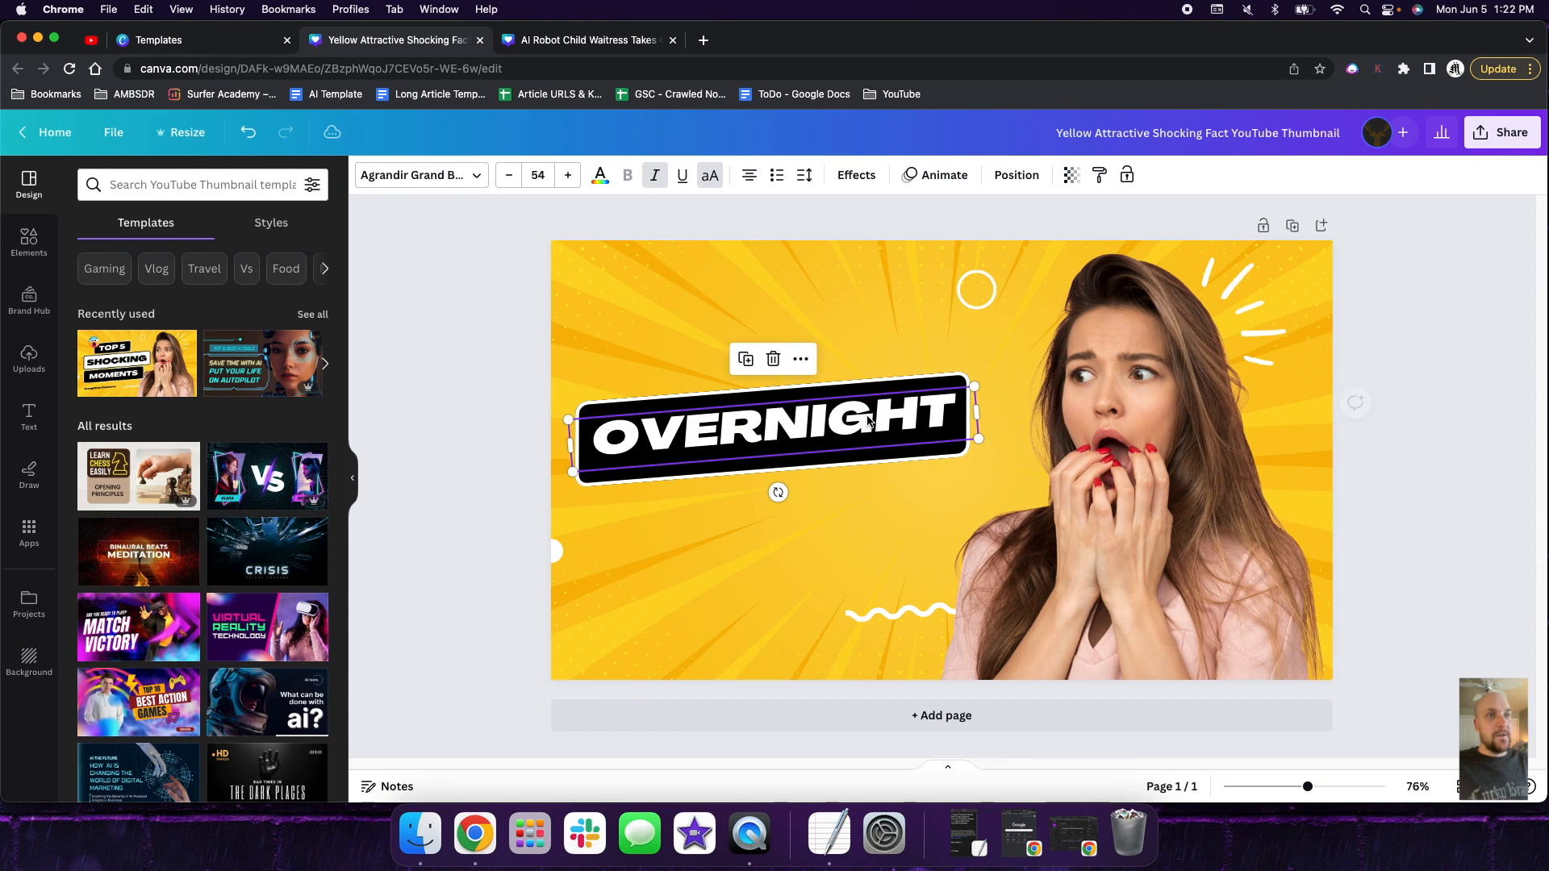
{"action": "double_click", "coordinate": [873, 420]}
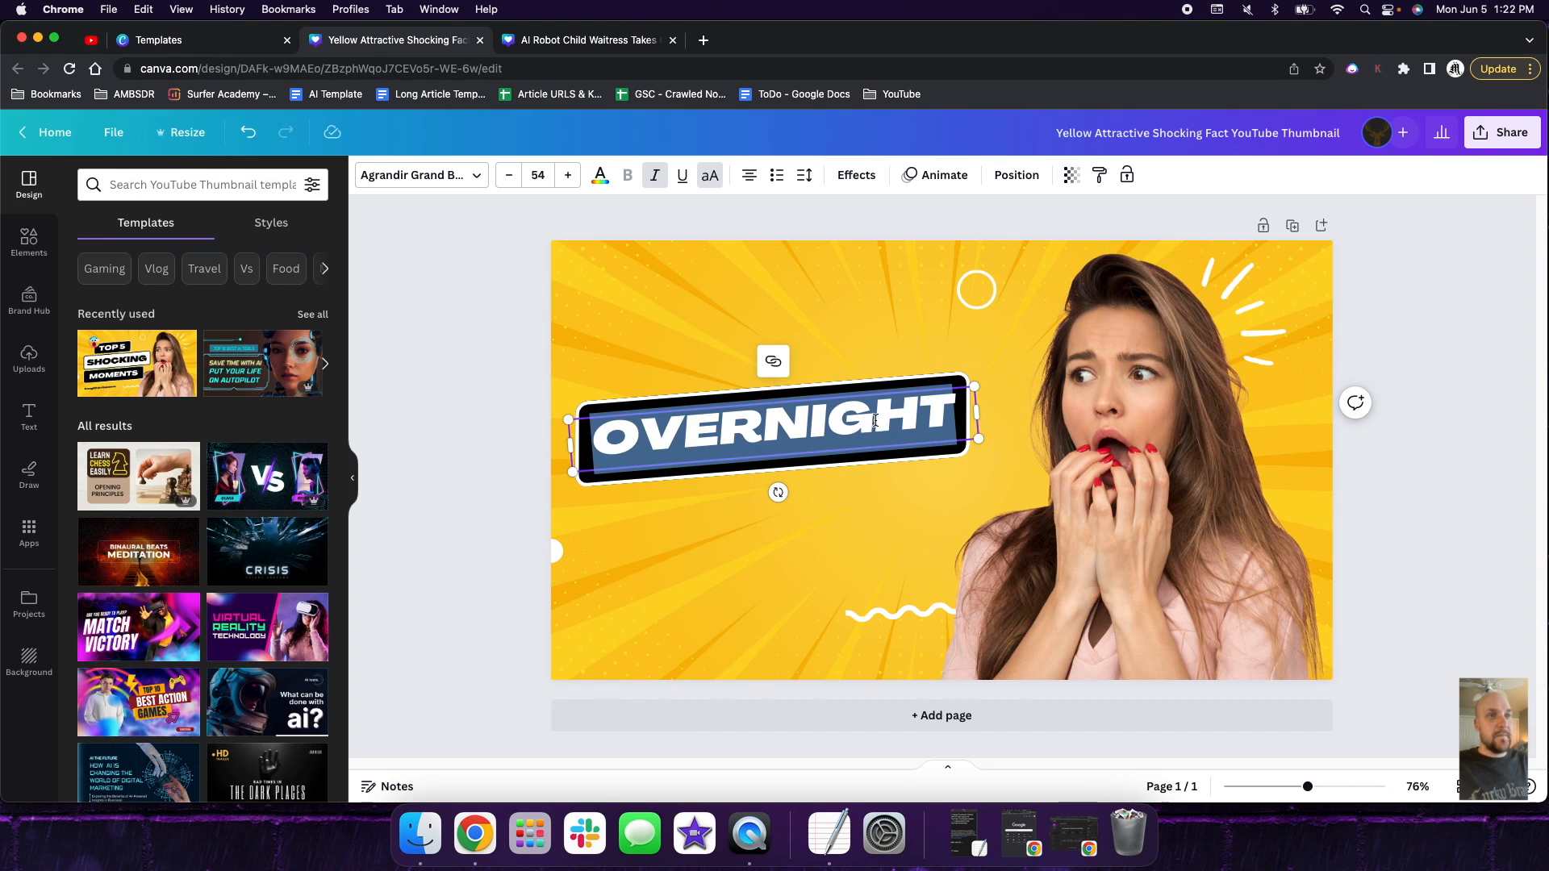
{"action": "key", "text": "BackSpace"}
- Copy the empty black banner and place the duplicate just below it, shifted slightly toward the woman
{"action": "right_click", "coordinate": [885, 391]}
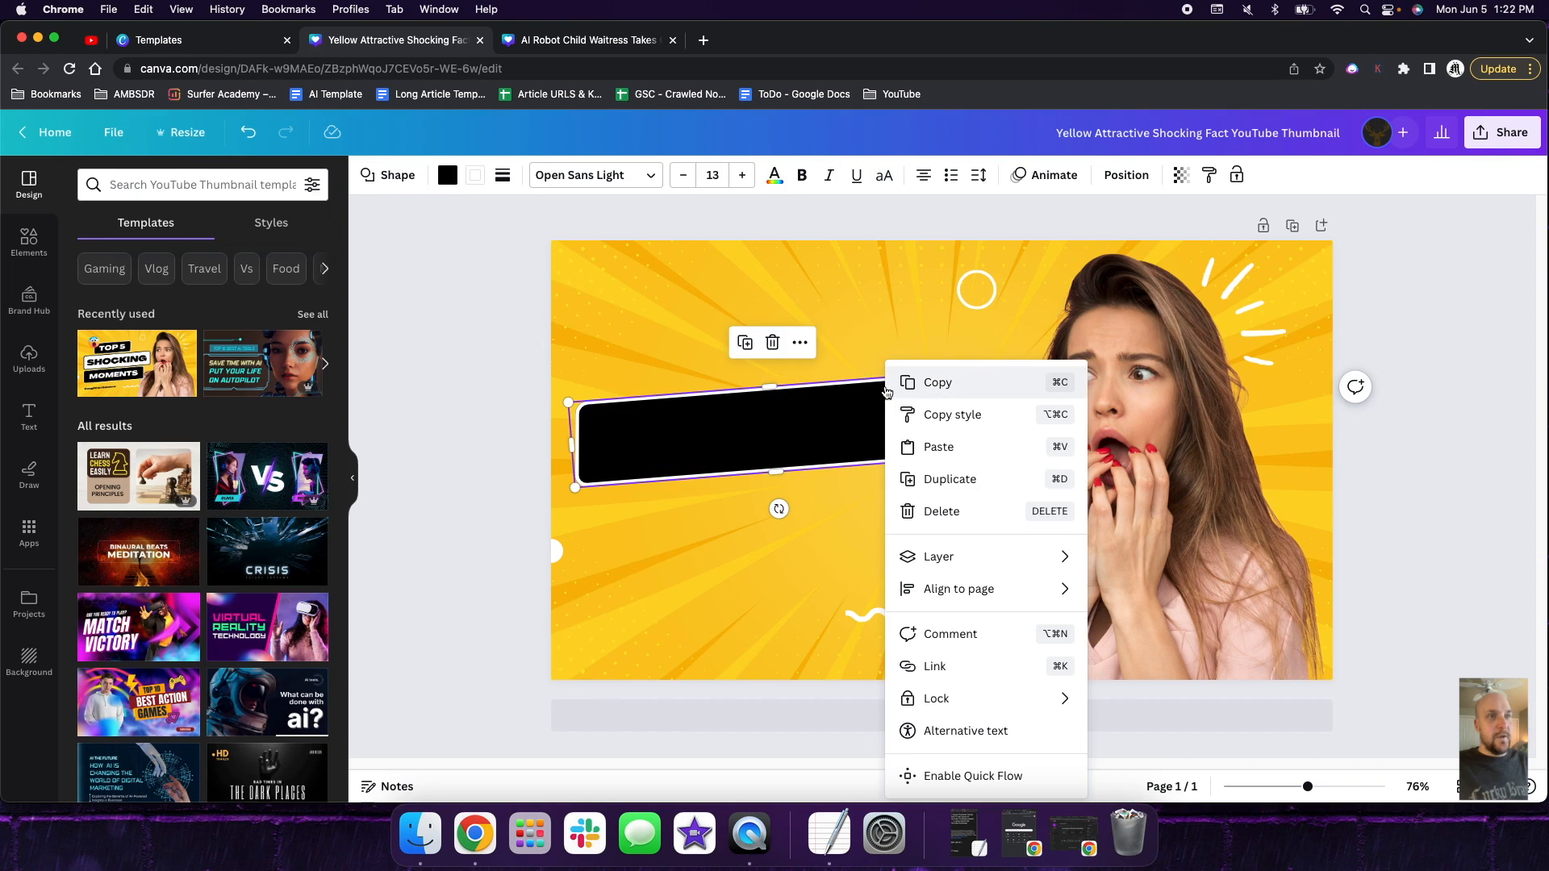
{"action": "left_click", "coordinate": [850, 500]}
{"action": "right_click", "coordinate": [850, 500]}
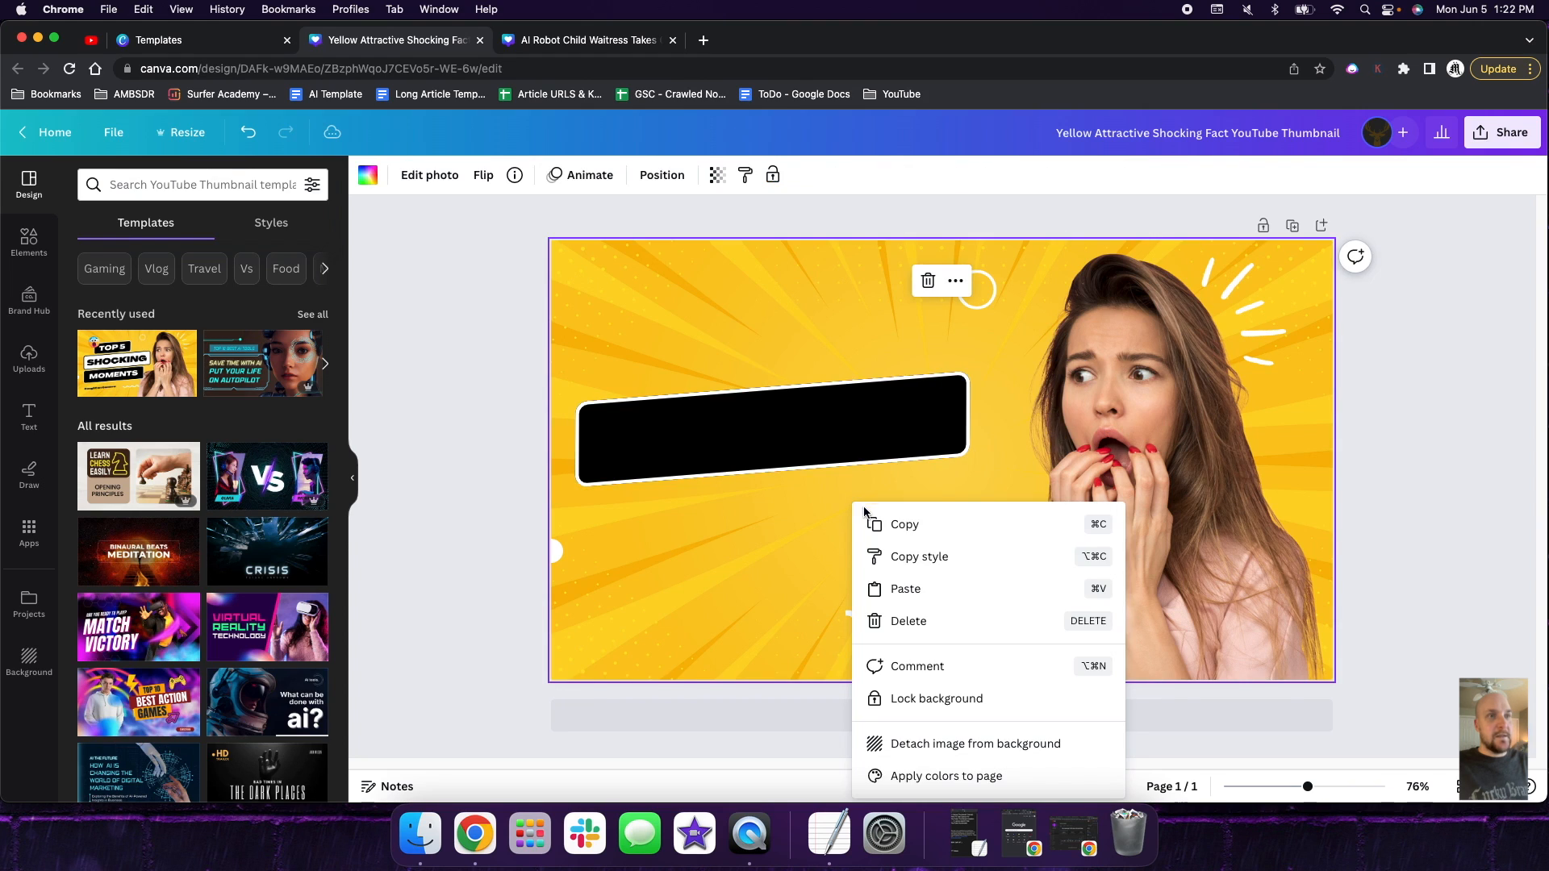
{"action": "left_click", "coordinate": [905, 589]}
{"action": "left_click_drag", "start_coordinate": [847, 460], "coordinate": [882, 509]}
{"action": "left_click", "coordinate": [878, 430]}
{"action": "left_click", "coordinate": [879, 430]}
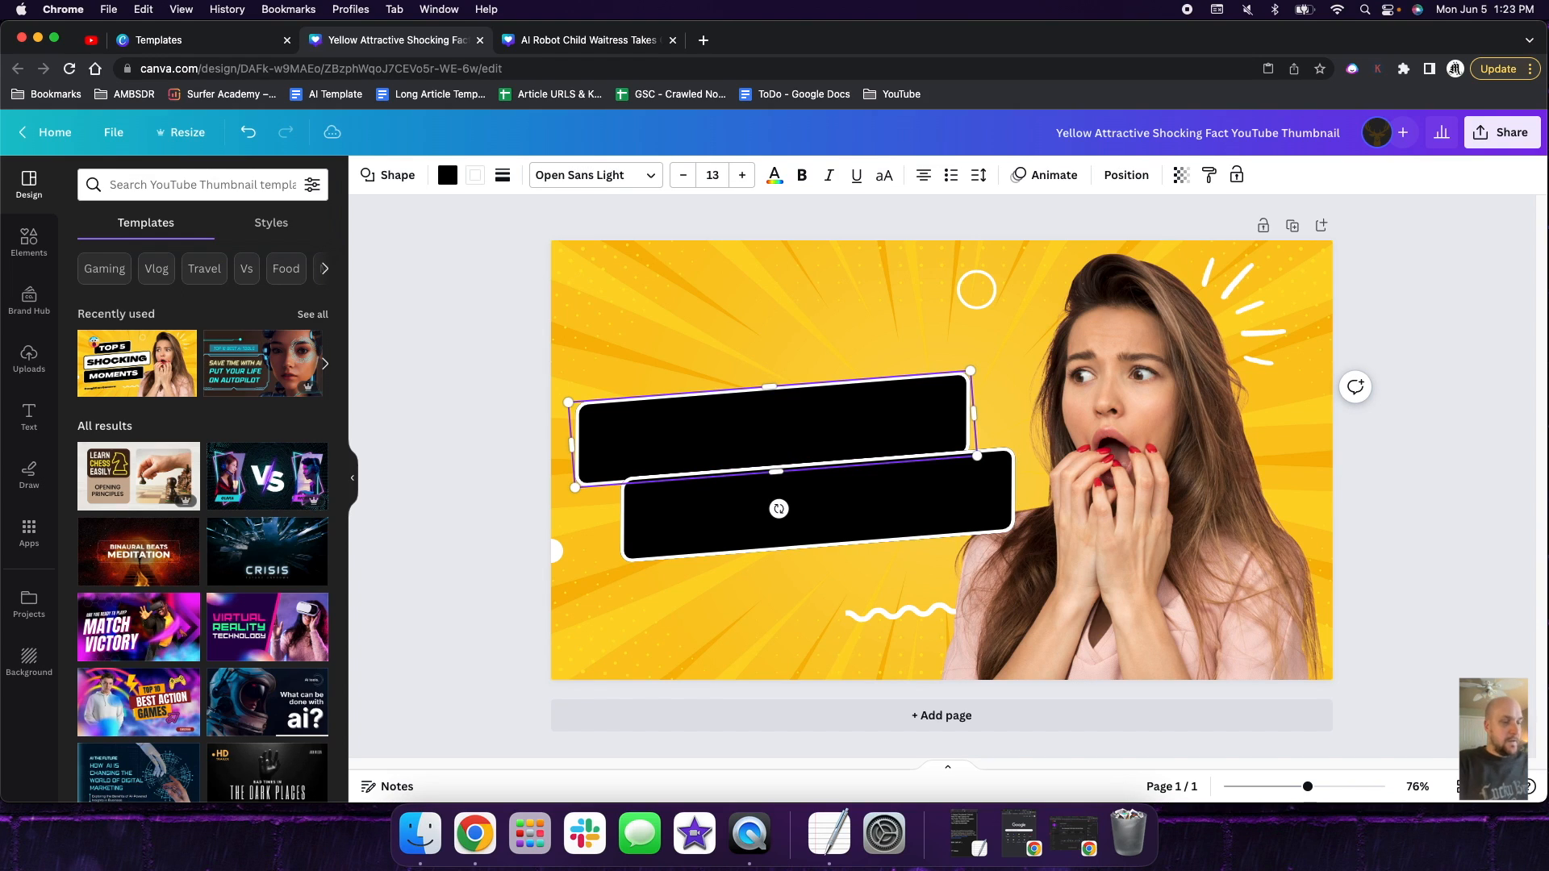
{"action": "left_click", "coordinate": [871, 521]}
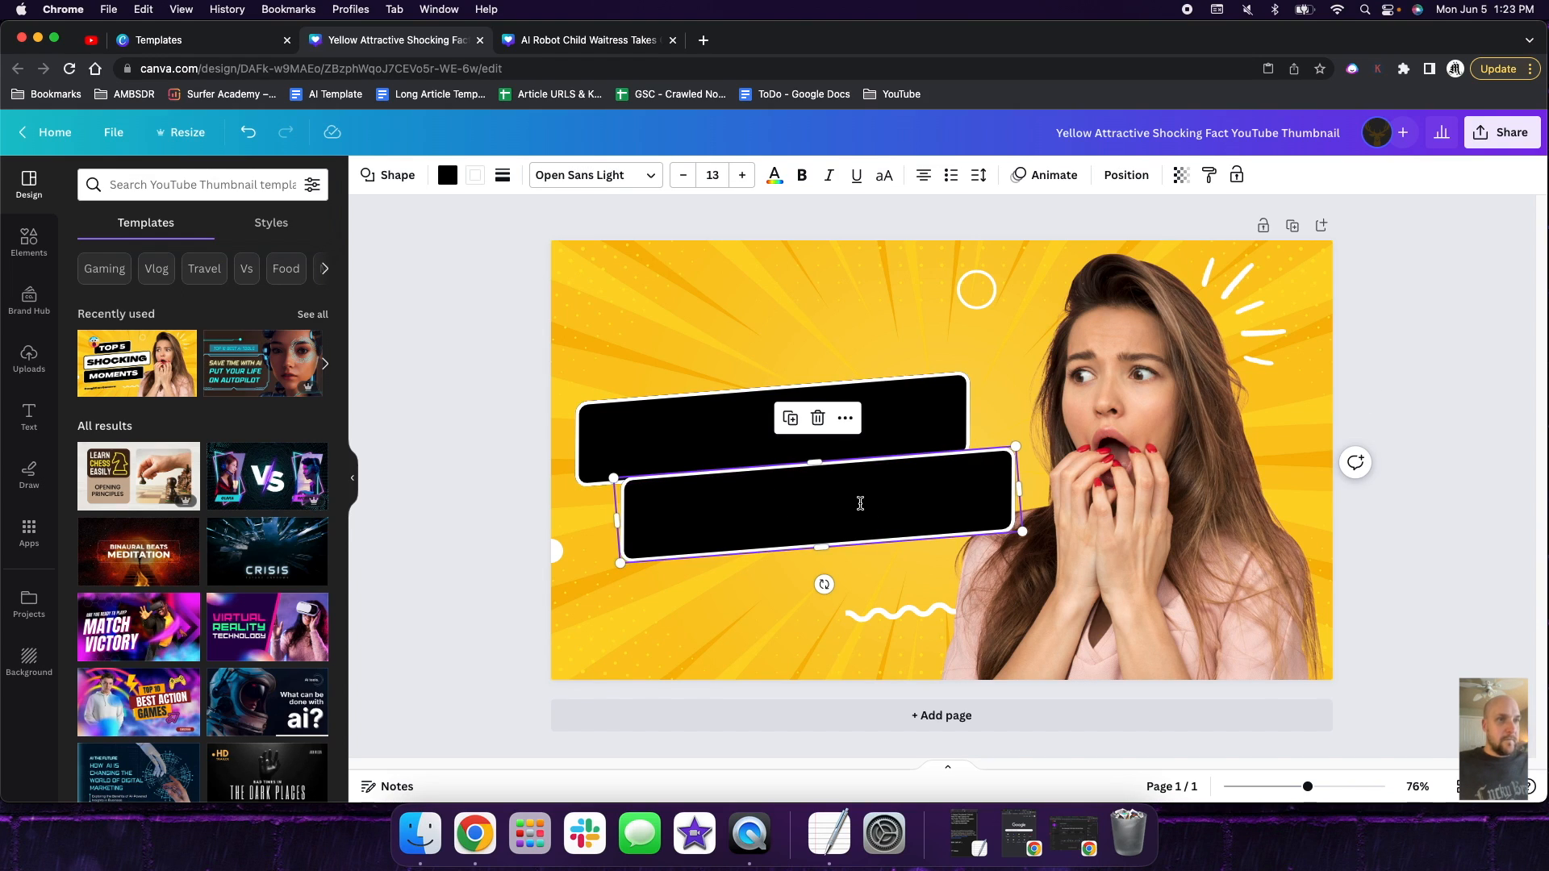
{"action": "left_click", "coordinate": [859, 508]}
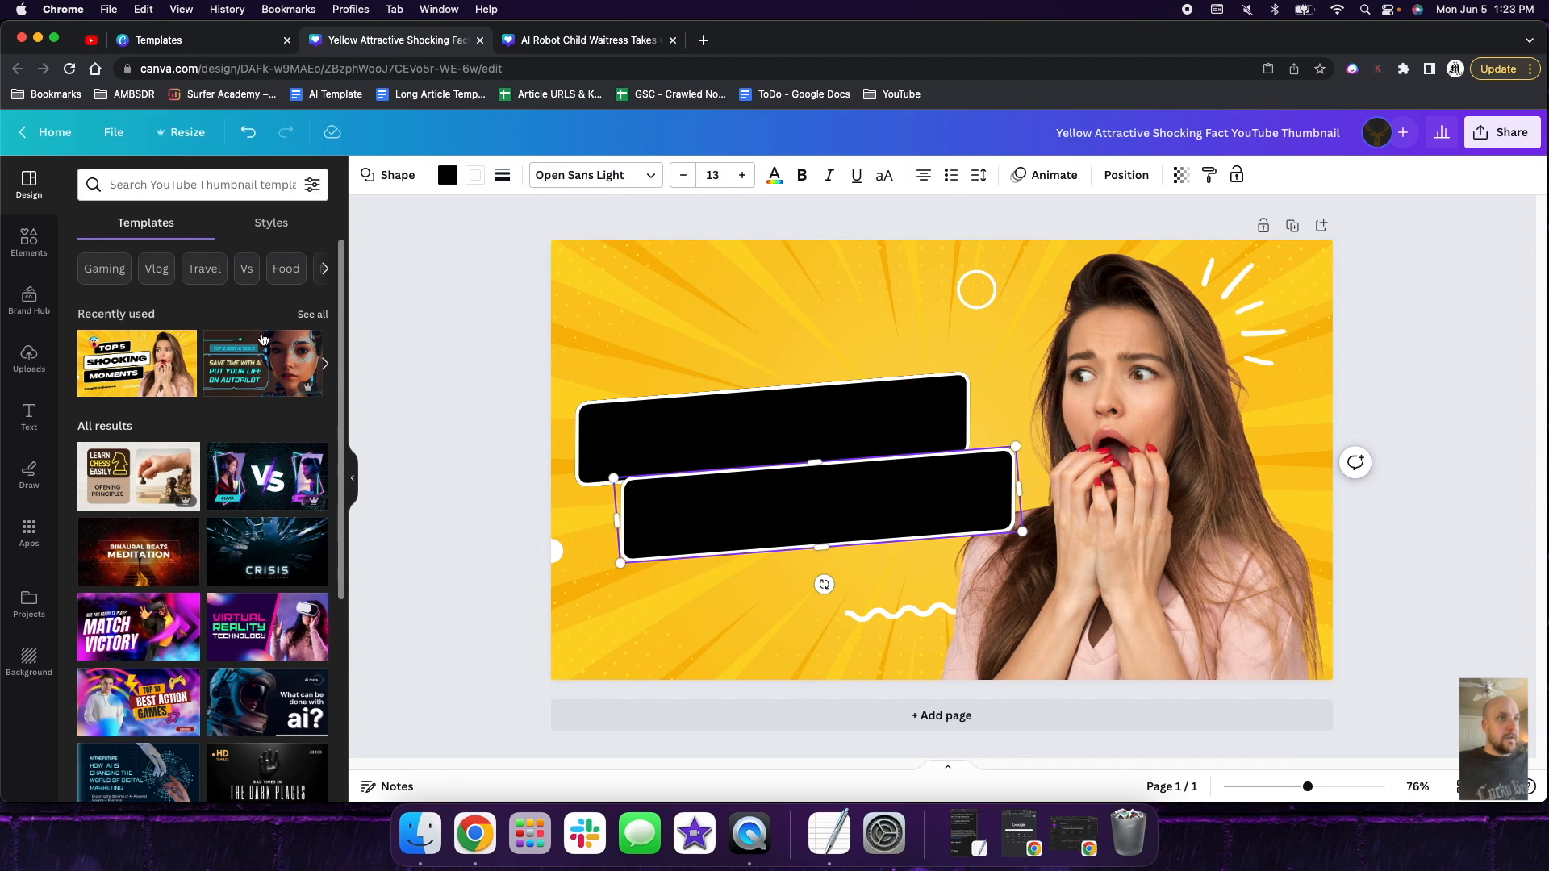
- Add a heading on the upper black banner and color its text white
{"action": "left_click", "coordinate": [29, 415]}
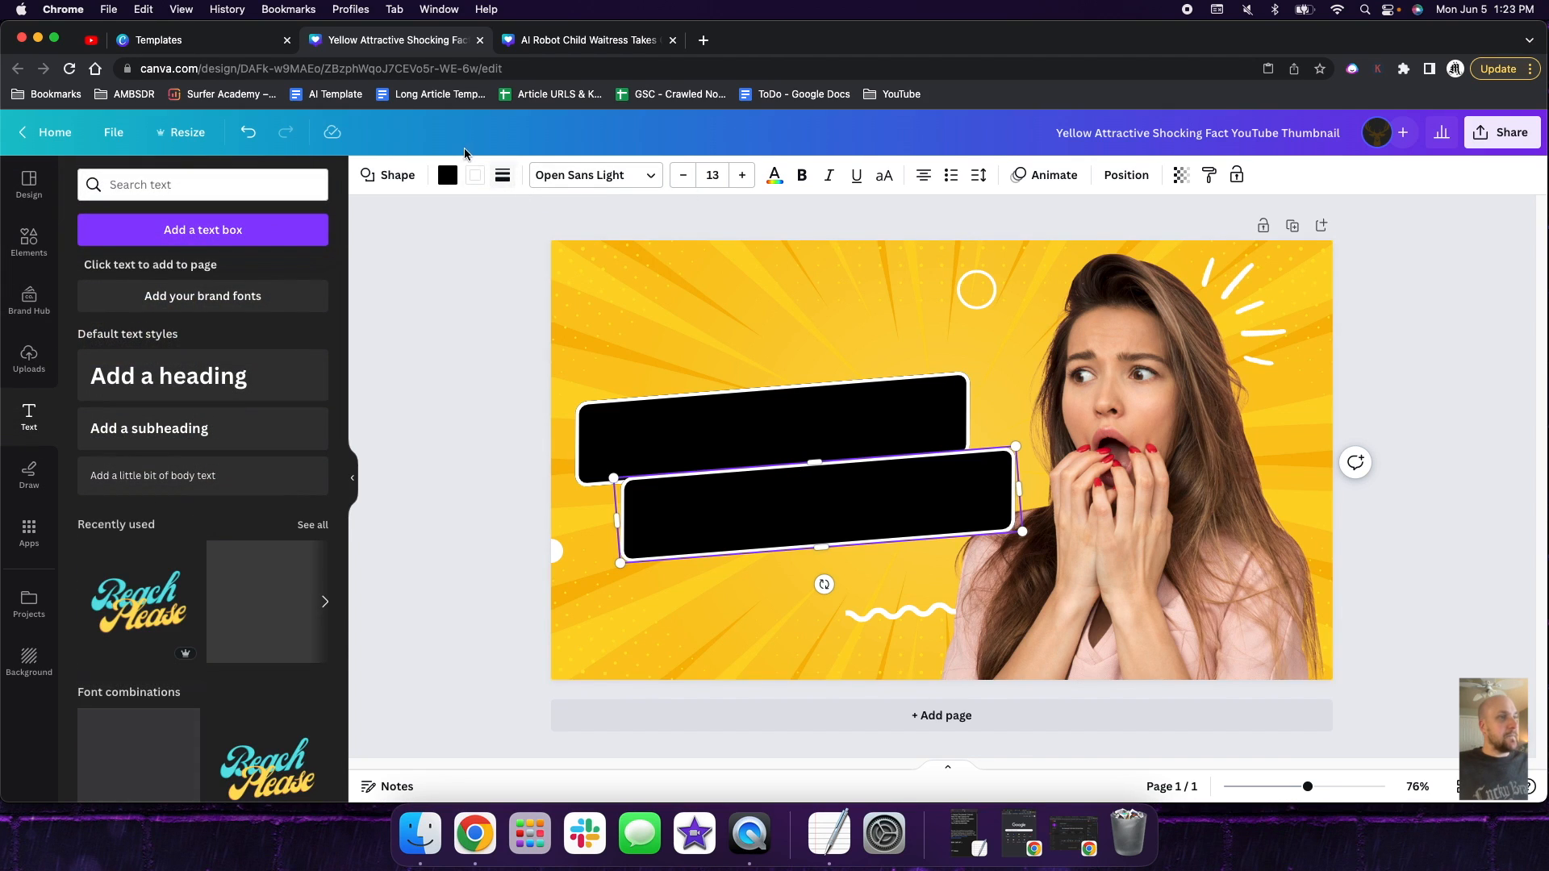
{"action": "left_click", "coordinate": [218, 391]}
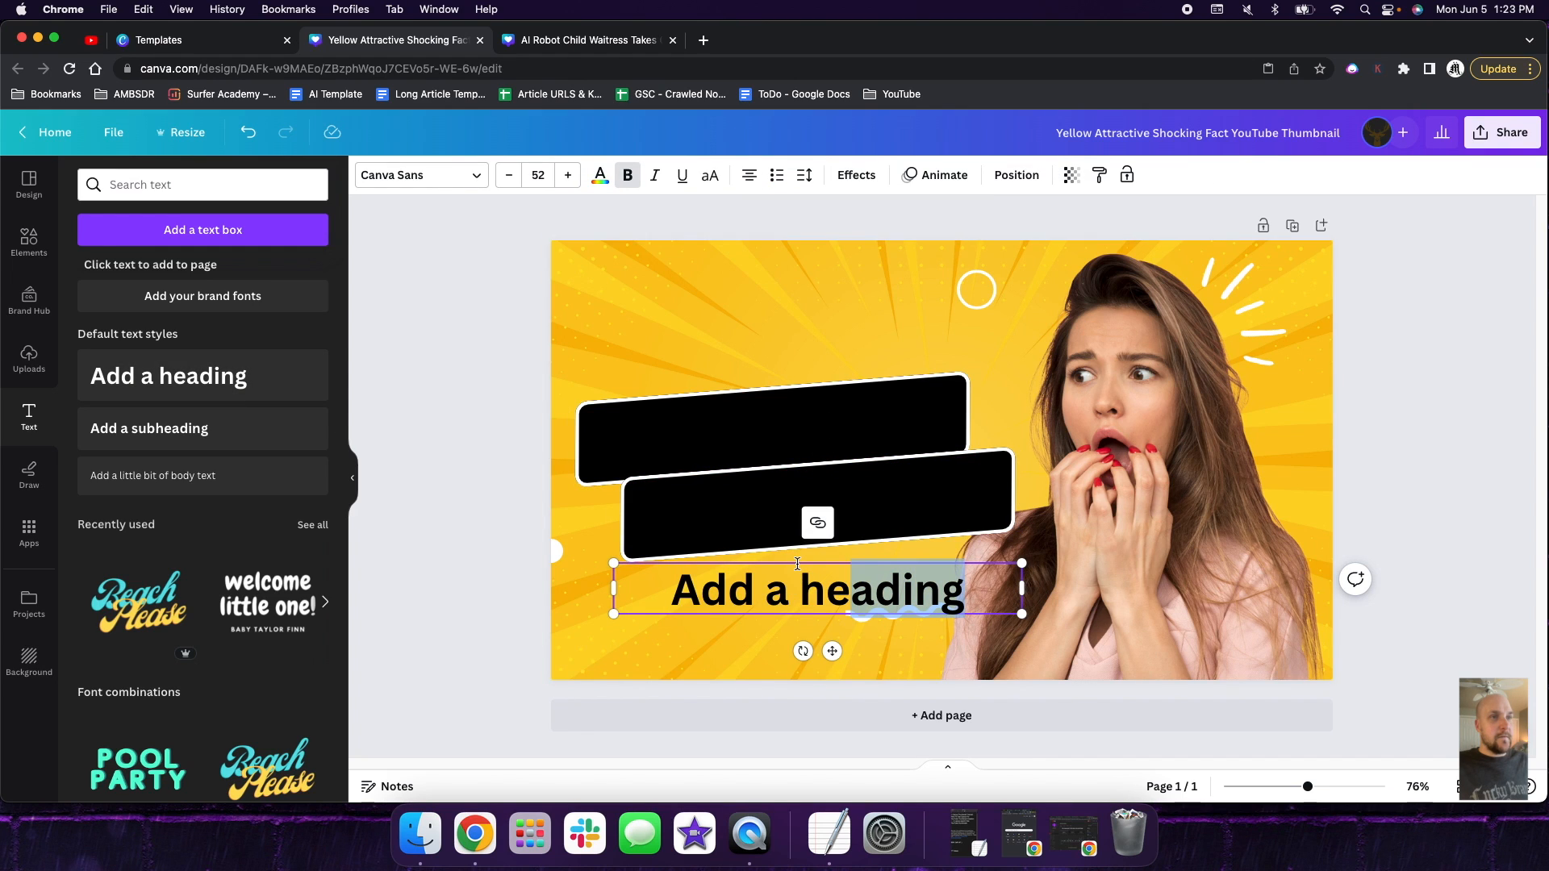
{"action": "left_click_drag", "start_coordinate": [799, 562], "coordinate": [780, 403]}
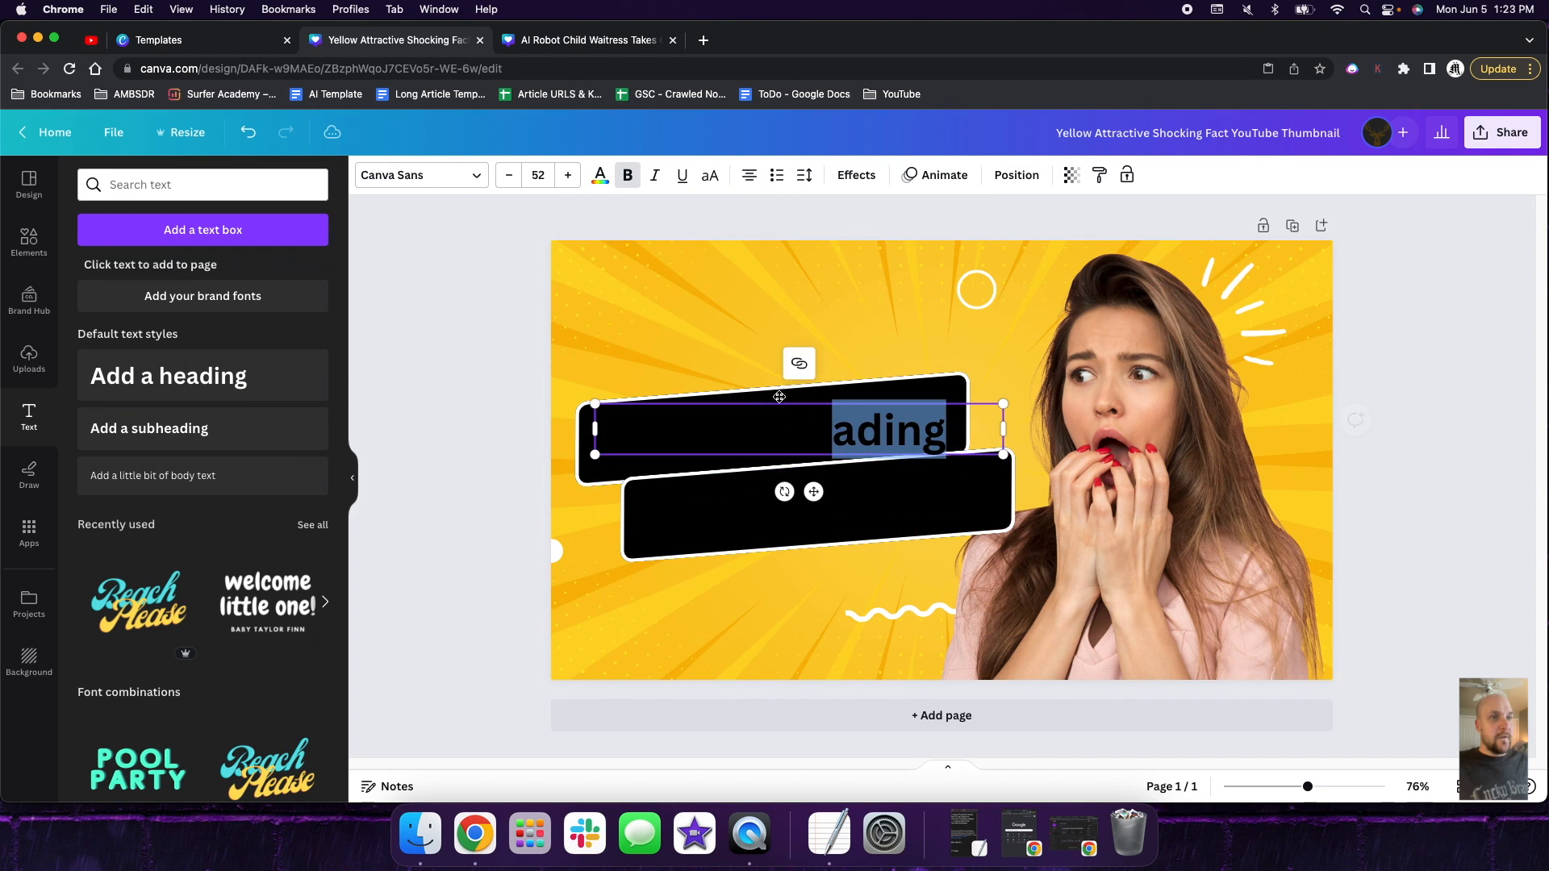
{"action": "left_click", "coordinate": [600, 175]}
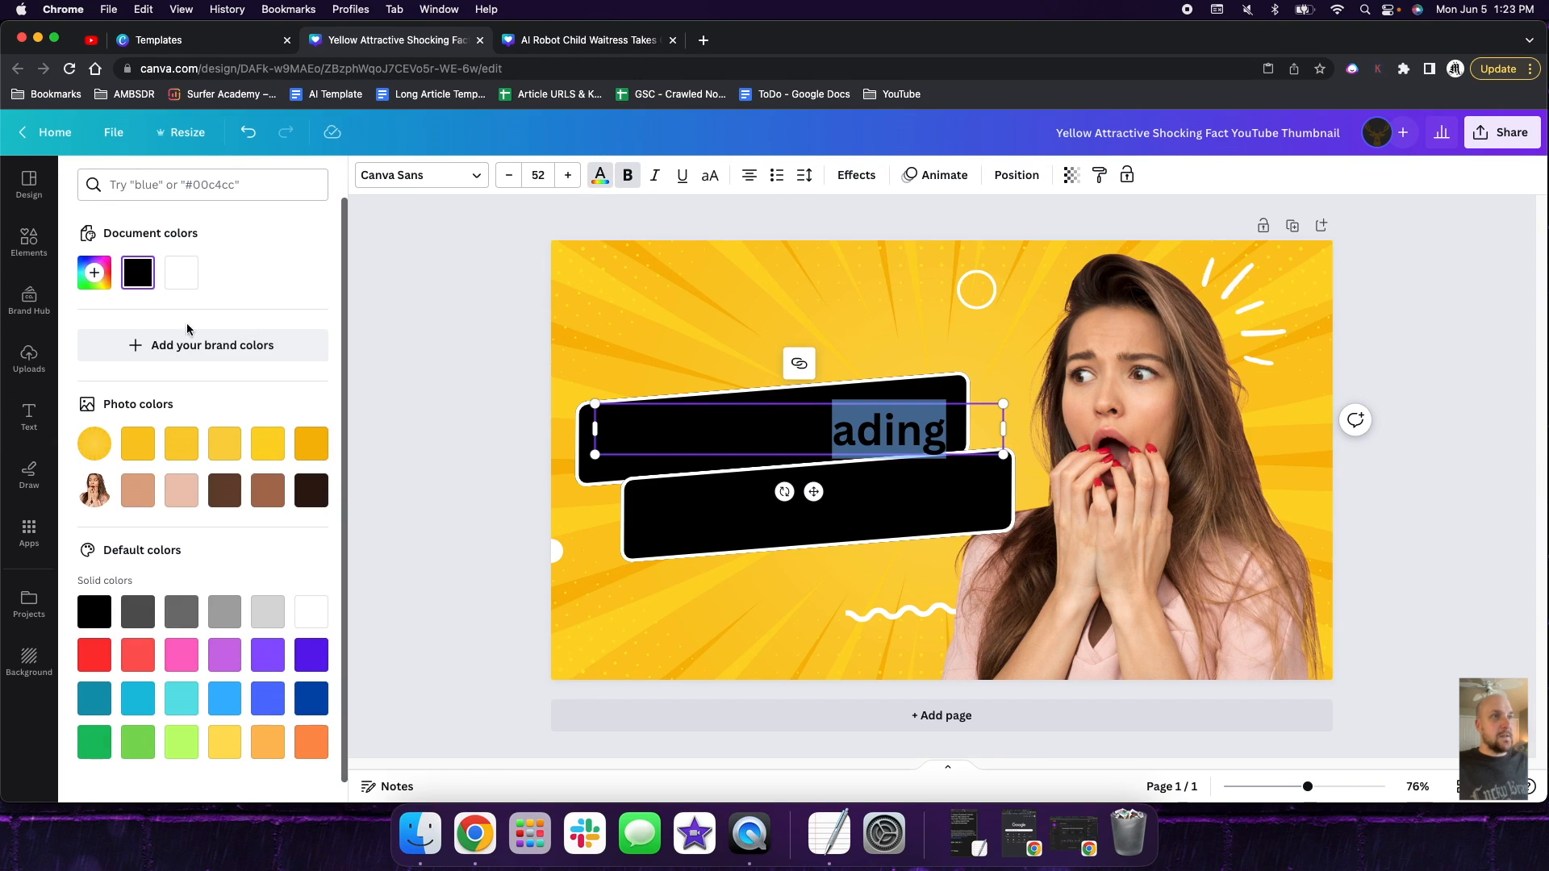
{"action": "left_click", "coordinate": [181, 273]}
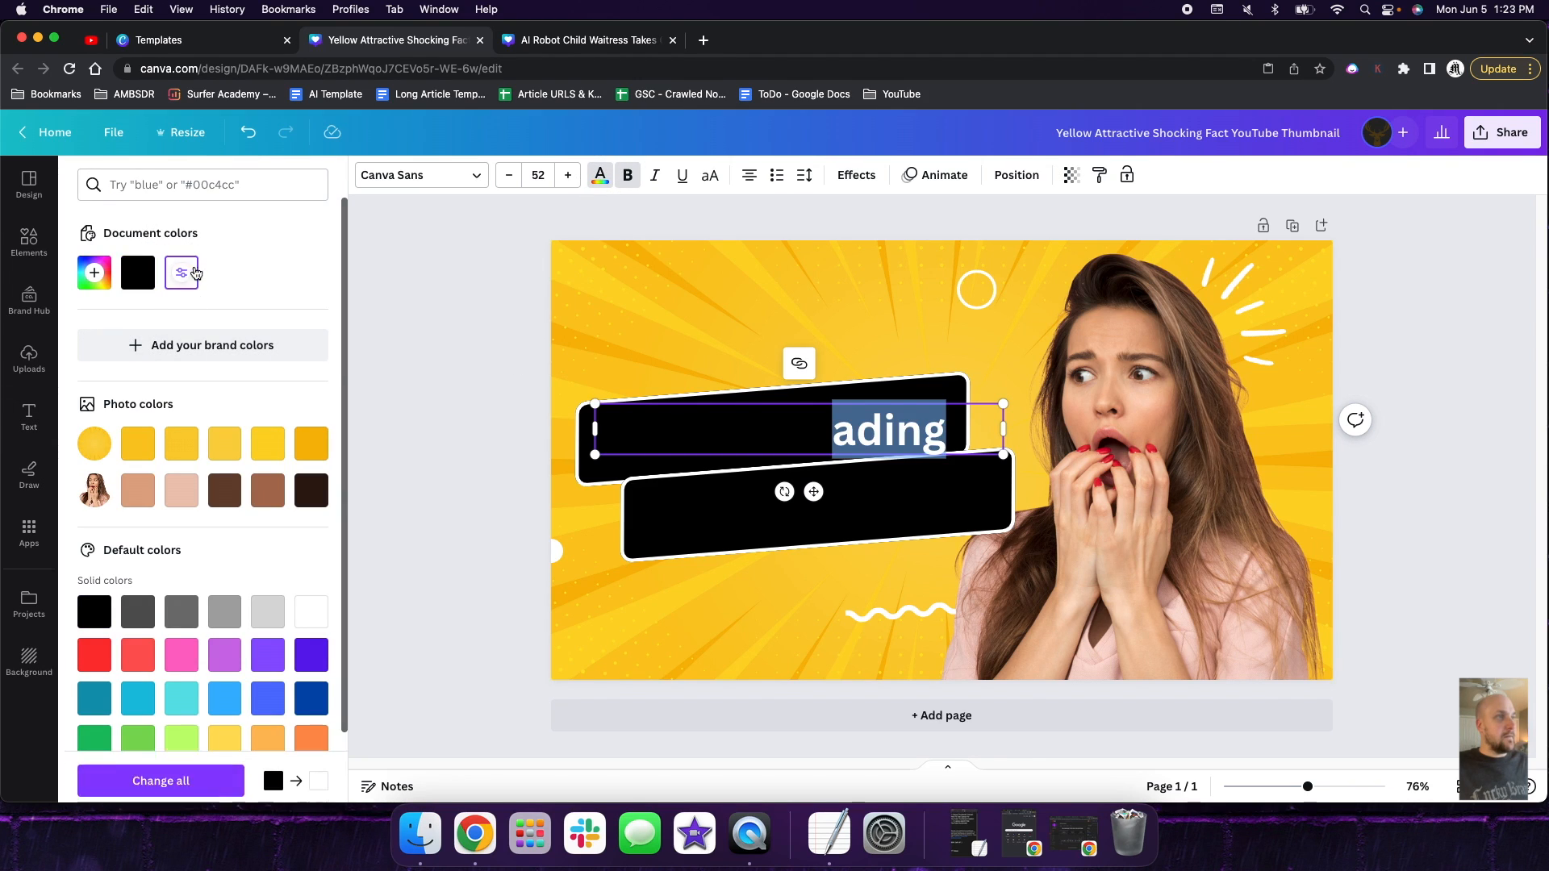
{"action": "left_click_drag", "start_coordinate": [897, 434], "coordinate": [608, 432]}
{"action": "left_click", "coordinate": [181, 273]}
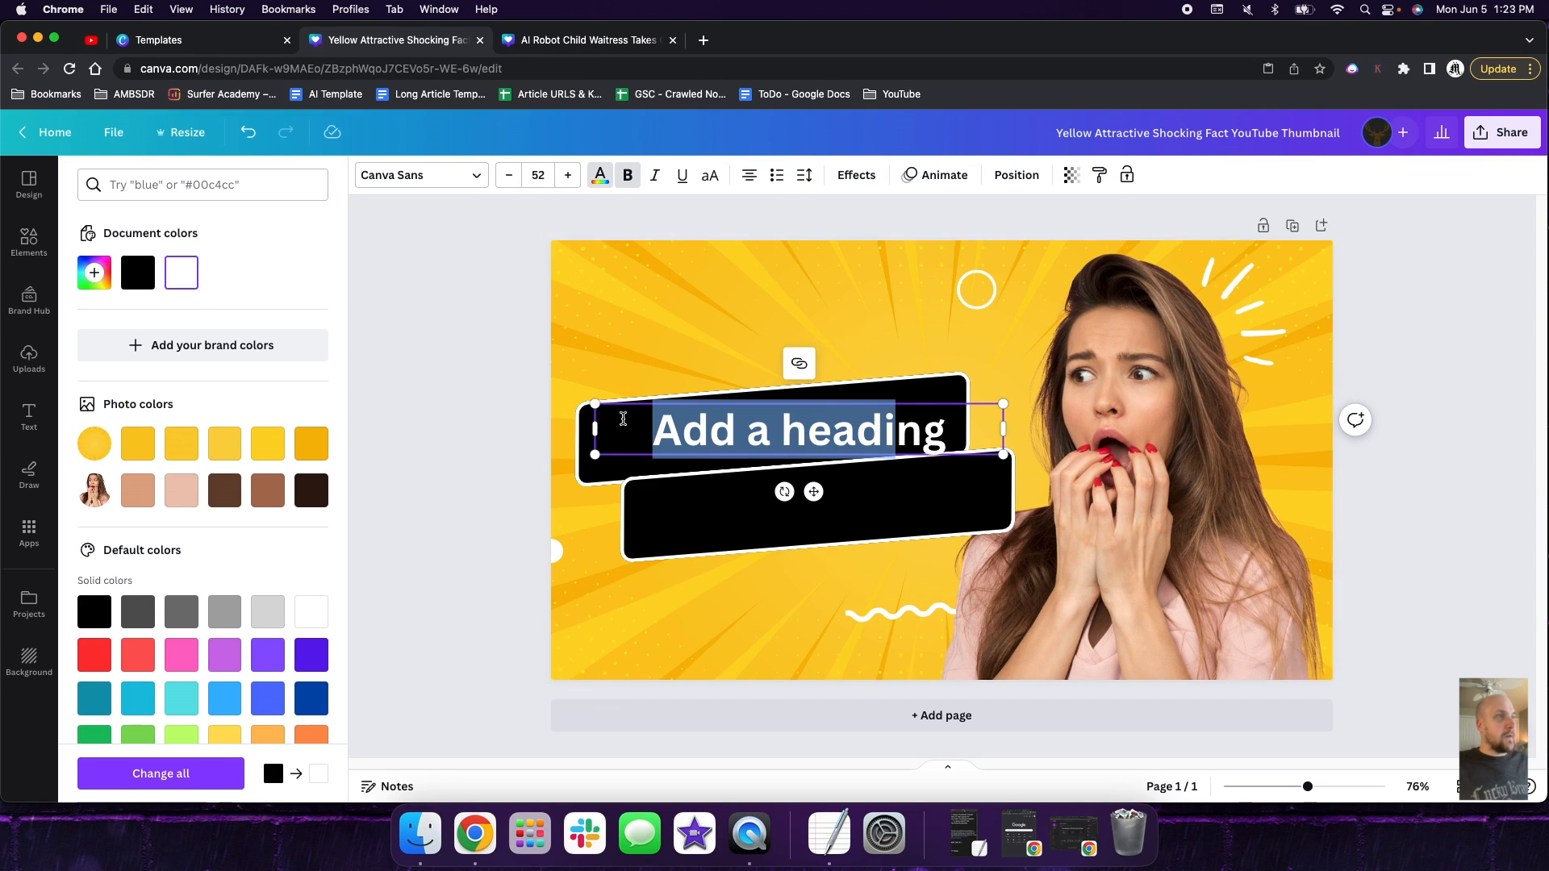
- Replace the heading text with "passive income", tilt it to match the banner's slant and center it on the banner
{"action": "left_click", "coordinate": [750, 433]}
{"action": "left_click_drag", "start_coordinate": [946, 434], "coordinate": [630, 436]}
{"action": "type", "text": "pas"}
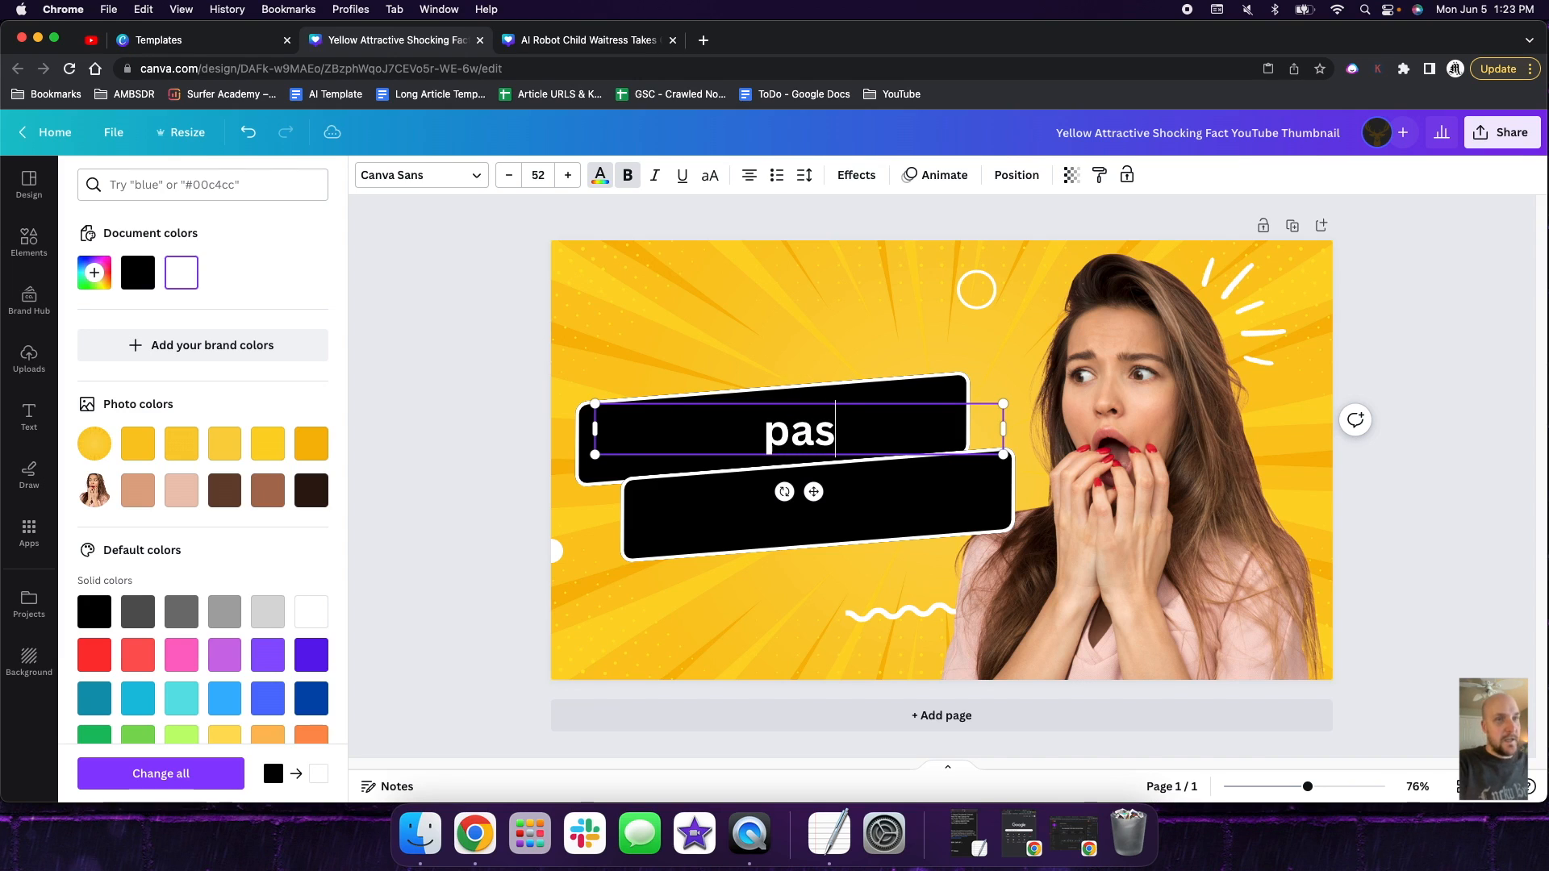
{"action": "type", "text": "sive income"}
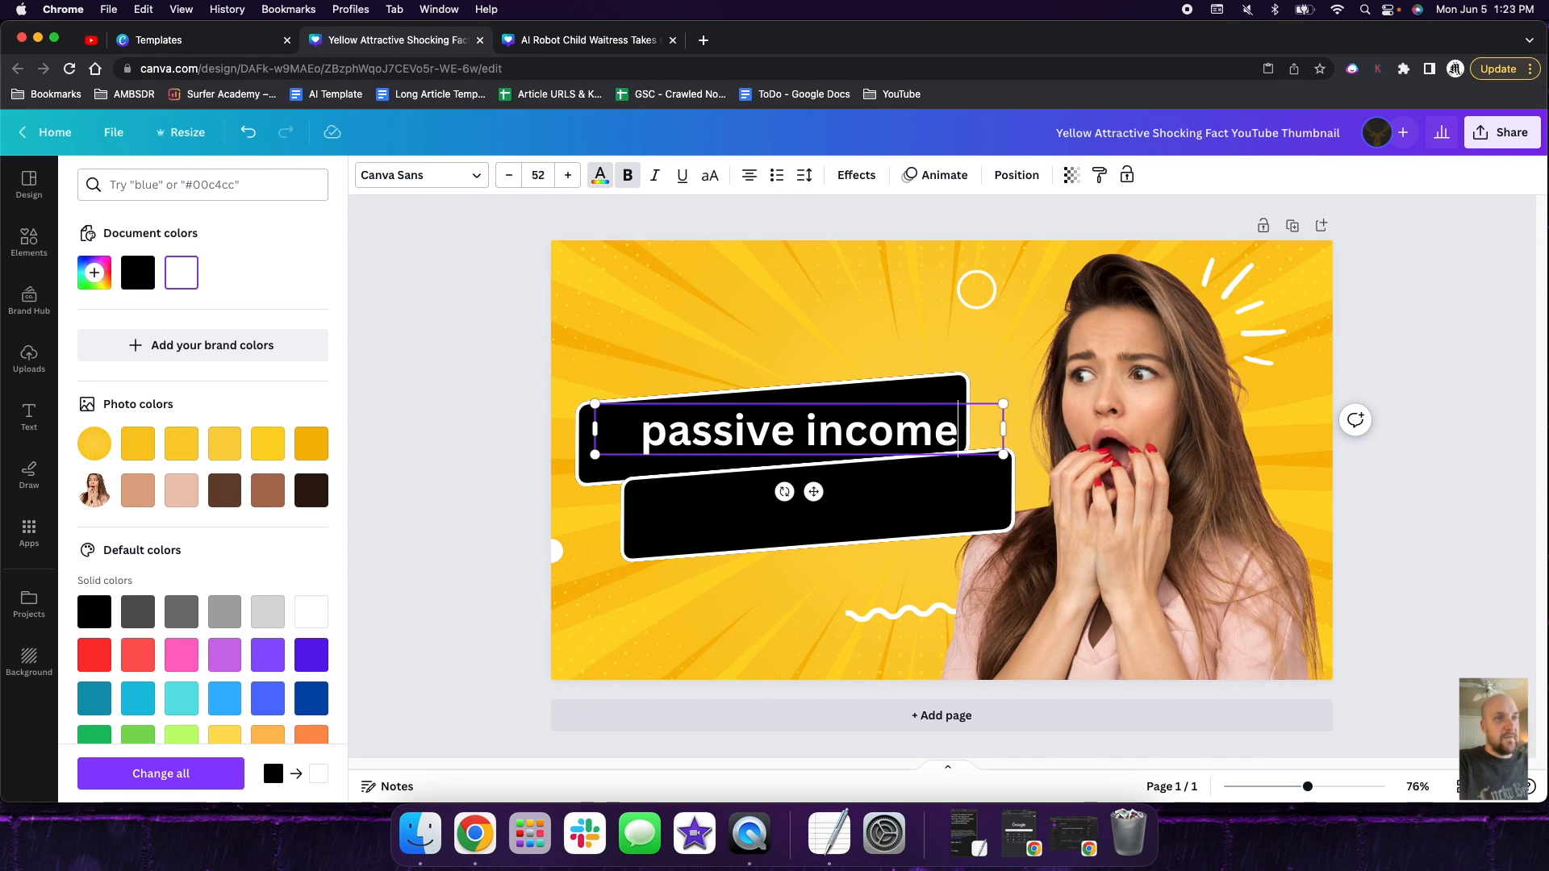
{"action": "left_click_drag", "start_coordinate": [784, 491], "coordinate": [797, 507]}
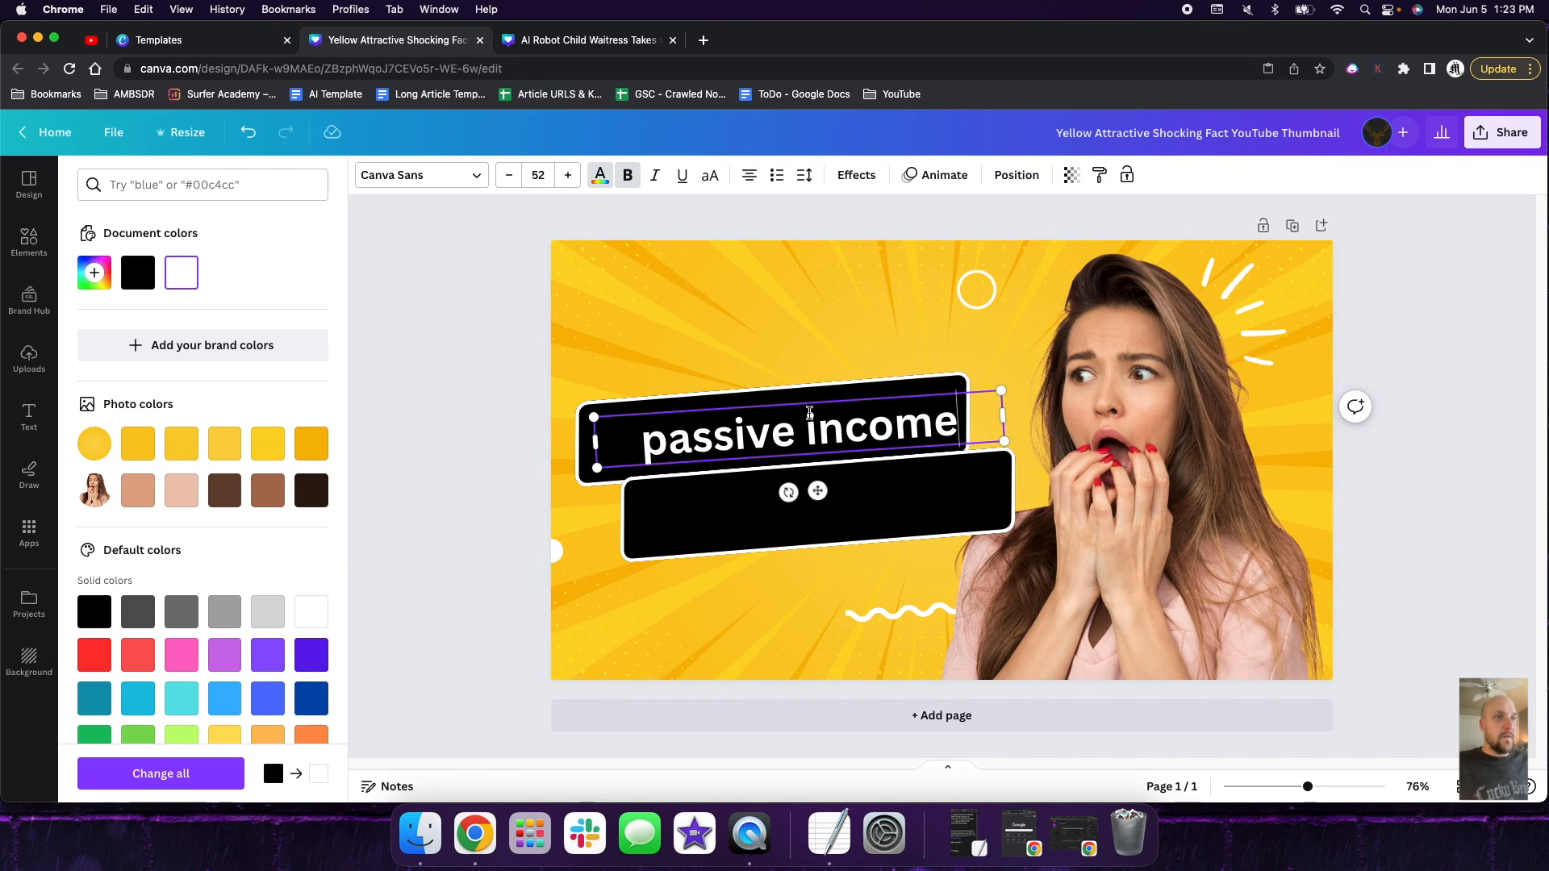
{"action": "left_click_drag", "start_coordinate": [813, 403], "coordinate": [789, 393]}
- Enter "tricks" in the lower black banner and fill that banner with white
{"action": "left_click", "coordinate": [840, 508]}
{"action": "left_click", "coordinate": [853, 503]}
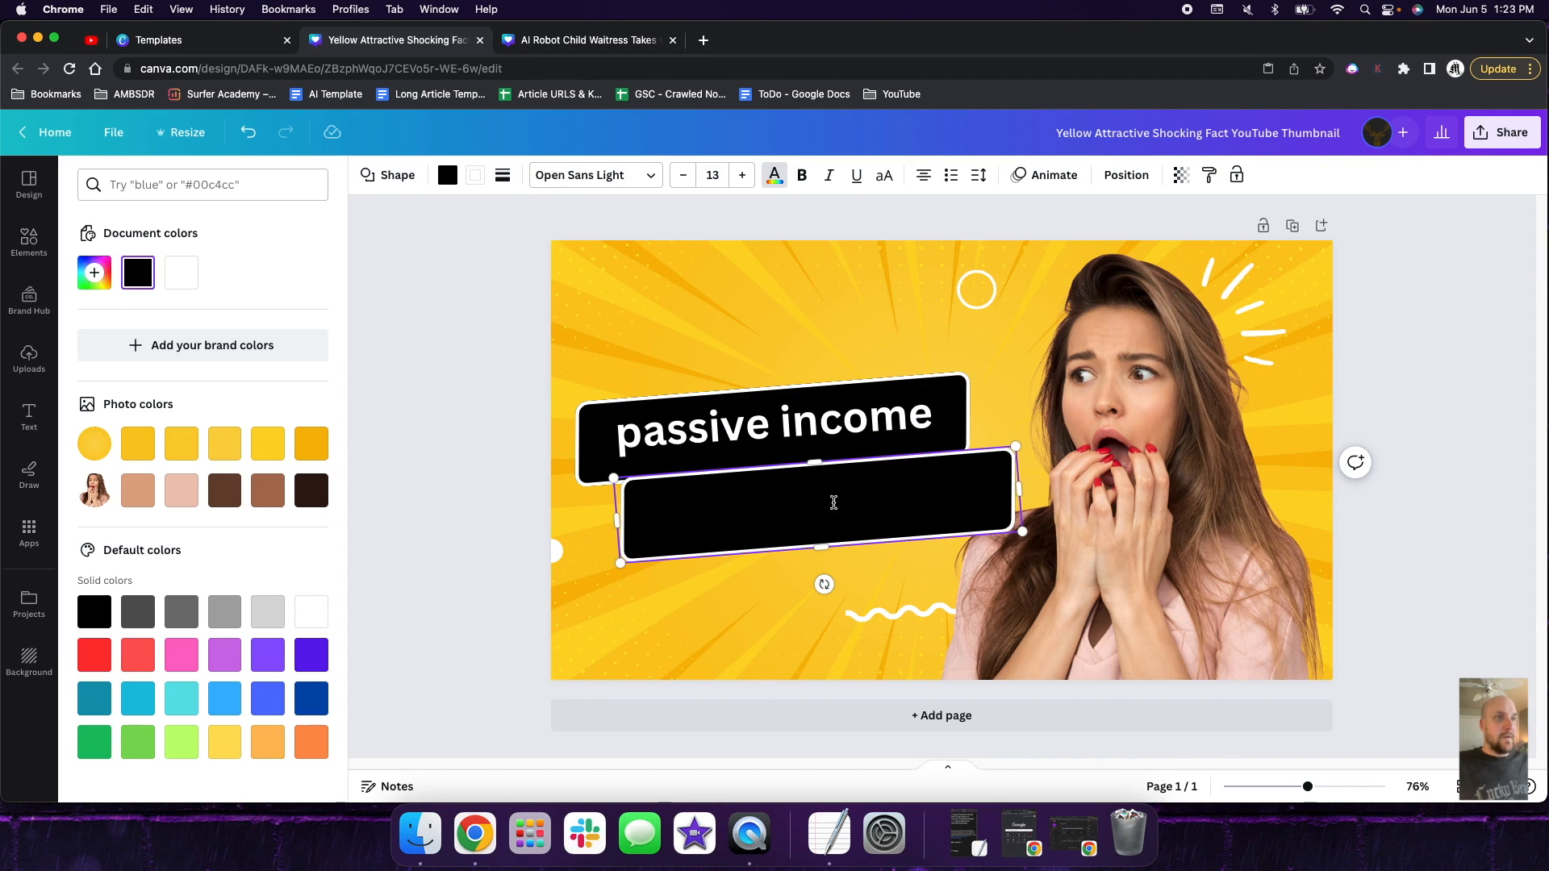
{"action": "left_click_drag", "start_coordinate": [889, 497], "coordinate": [701, 509]}
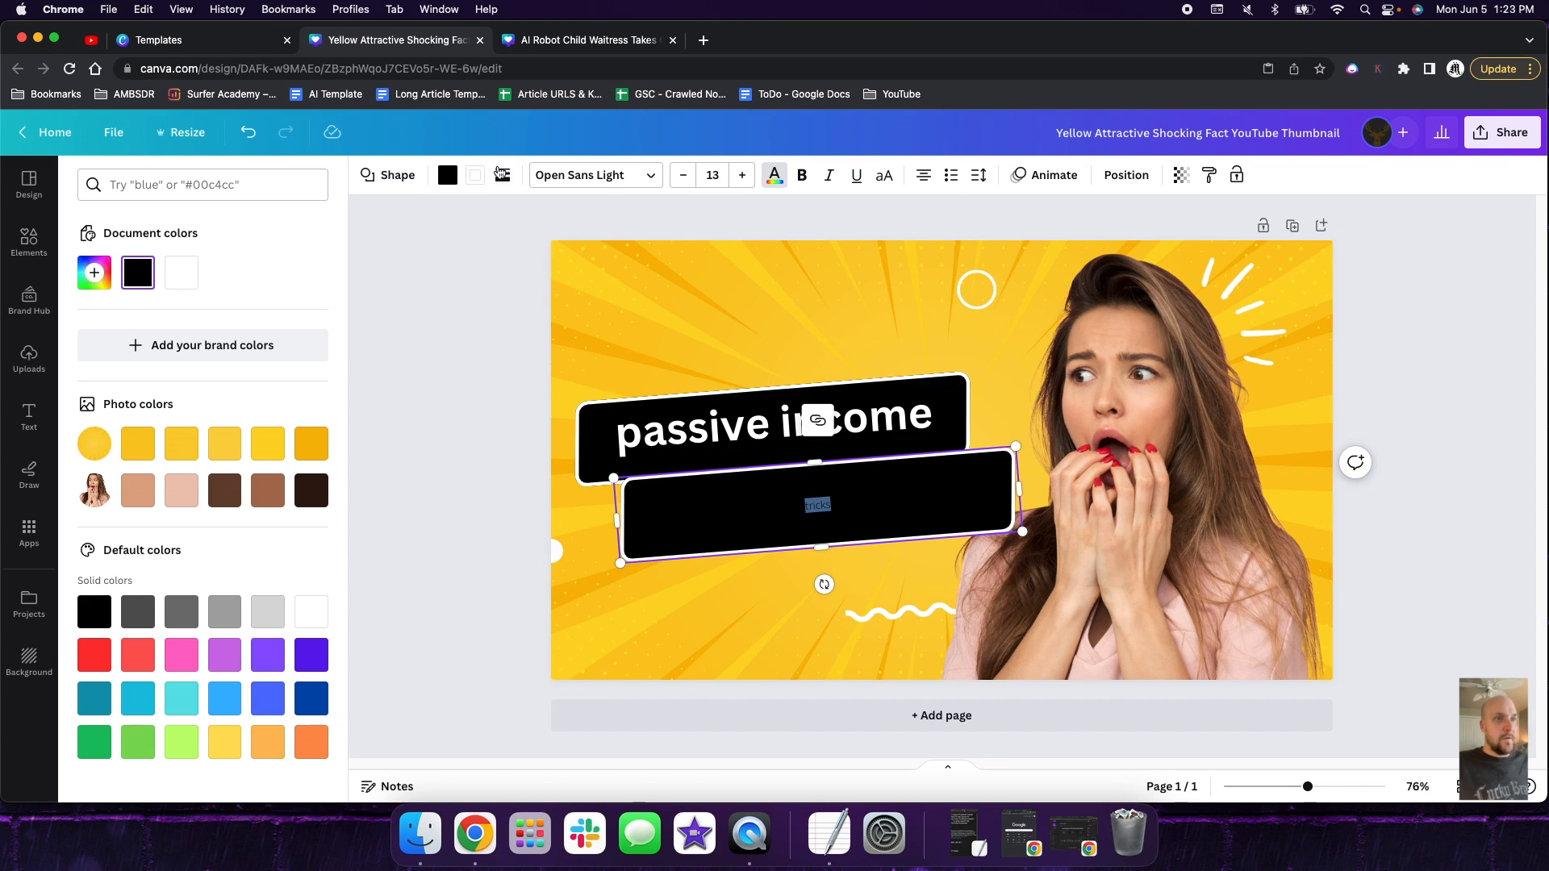
{"action": "left_click", "coordinate": [224, 273]}
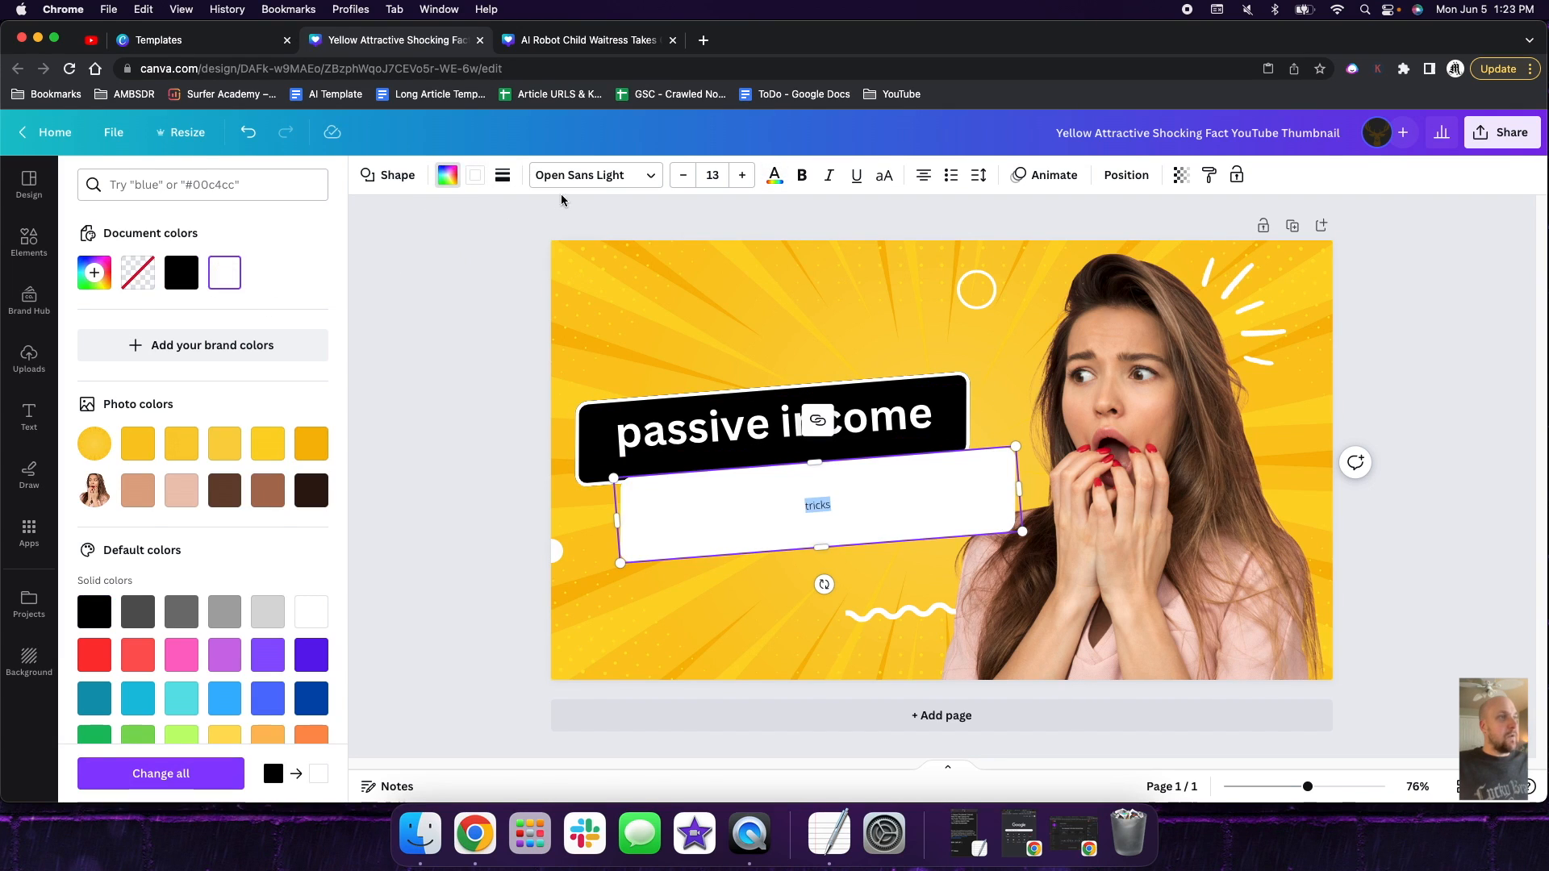
- Set the "tricks" text to font size 100 and make it bold
{"action": "left_click", "coordinate": [742, 177]}
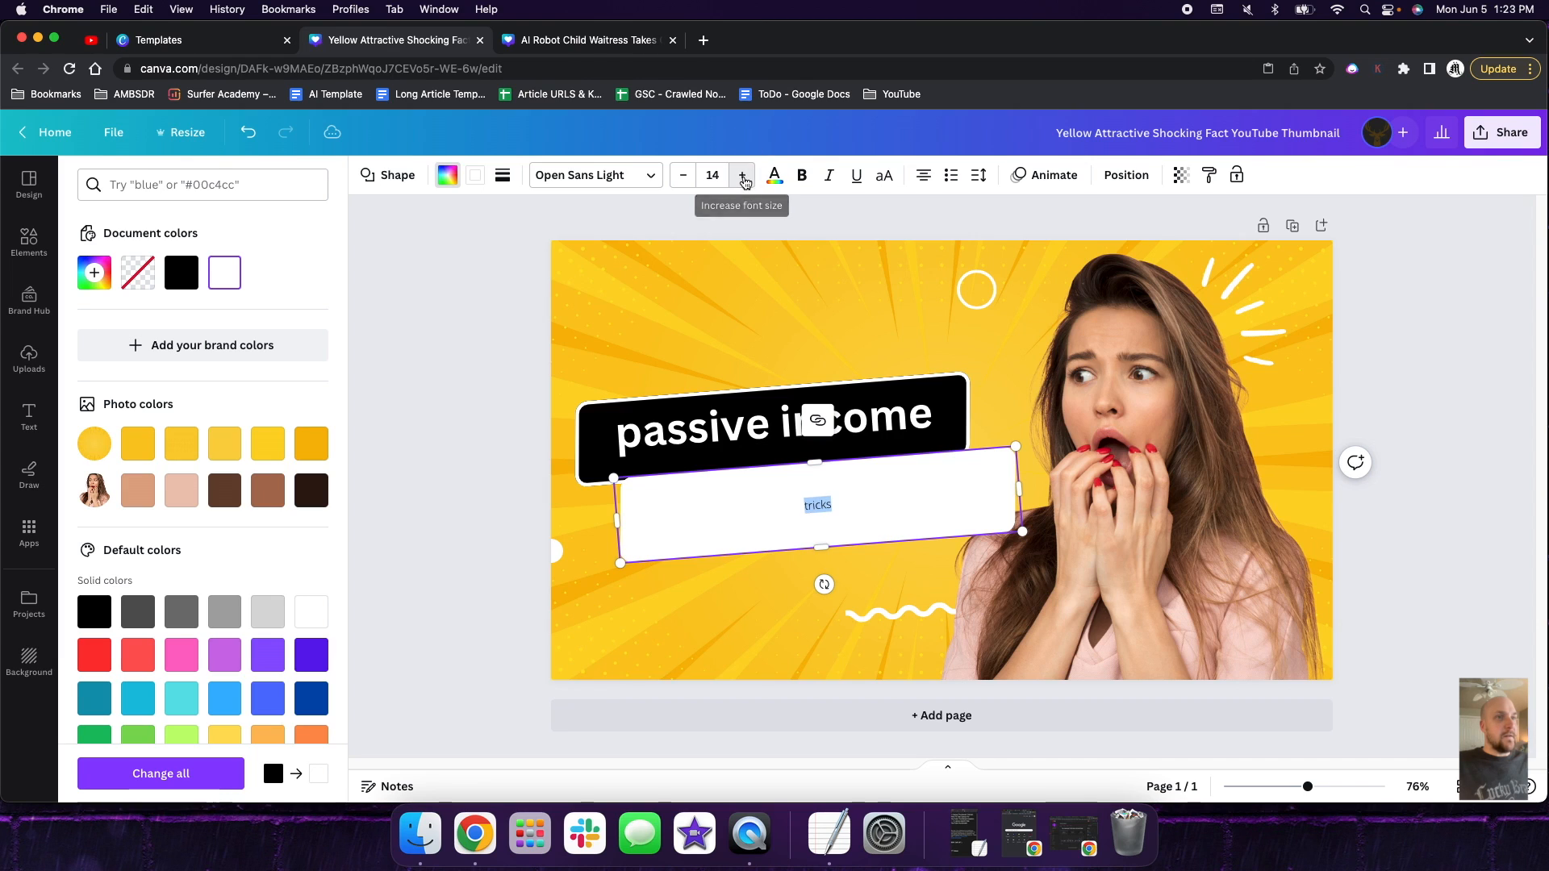
{"action": "left_click", "coordinate": [742, 177]}
{"action": "left_click", "coordinate": [742, 177]}
{"action": "left_click", "coordinate": [742, 176]}
{"action": "left_click", "coordinate": [742, 176]}
{"action": "left_click", "coordinate": [725, 173]}
{"action": "type", "text": "100"}
{"action": "key", "text": "Return"}
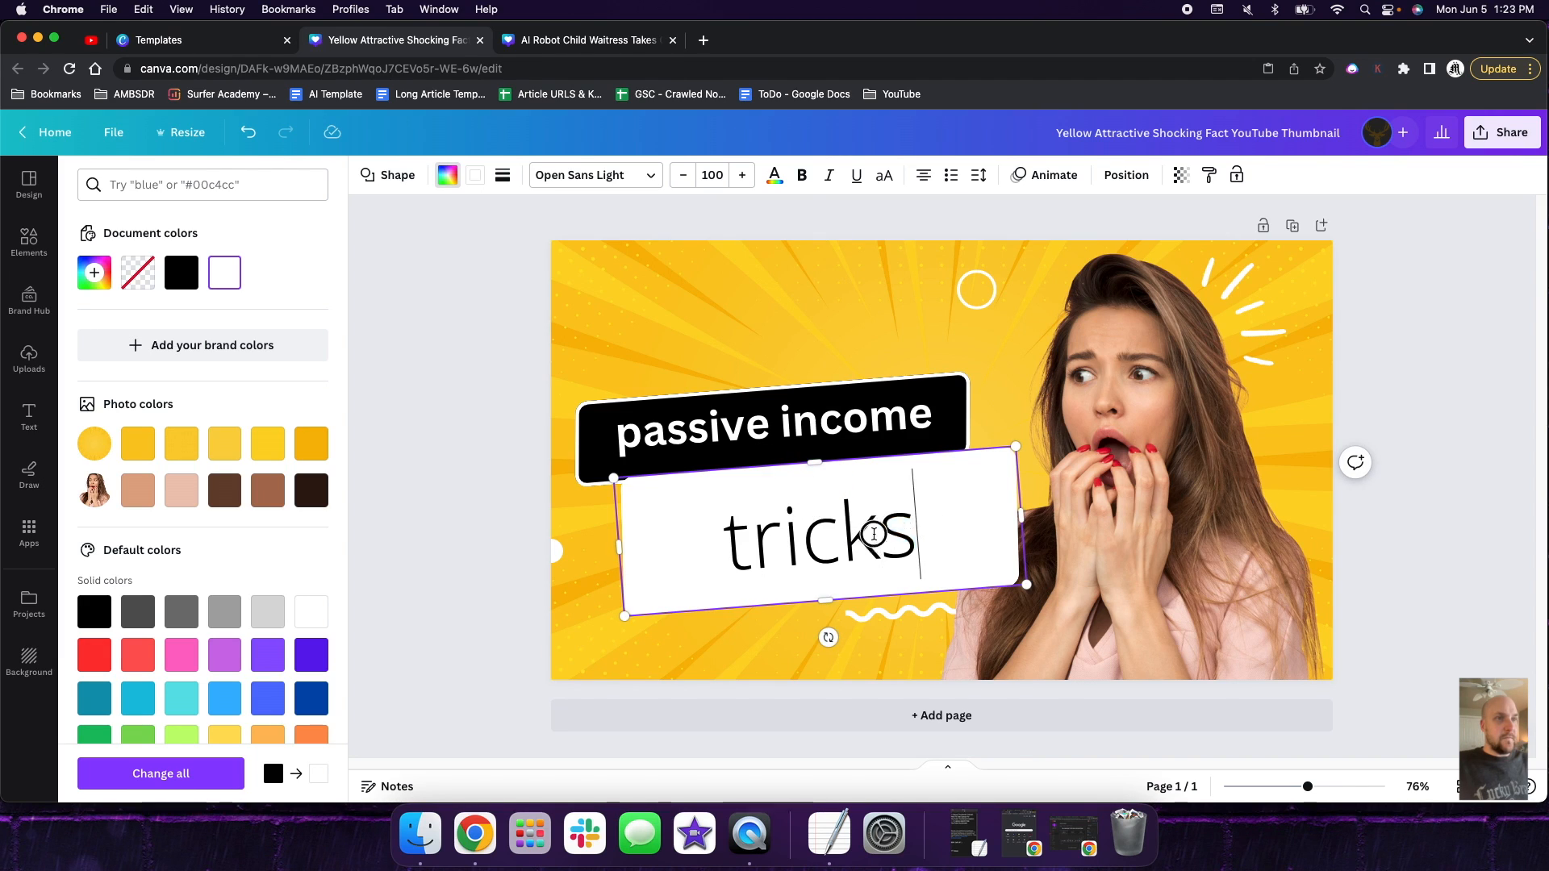
{"action": "left_click_drag", "start_coordinate": [896, 529], "coordinate": [719, 529]}
{"action": "left_click", "coordinate": [801, 175]}
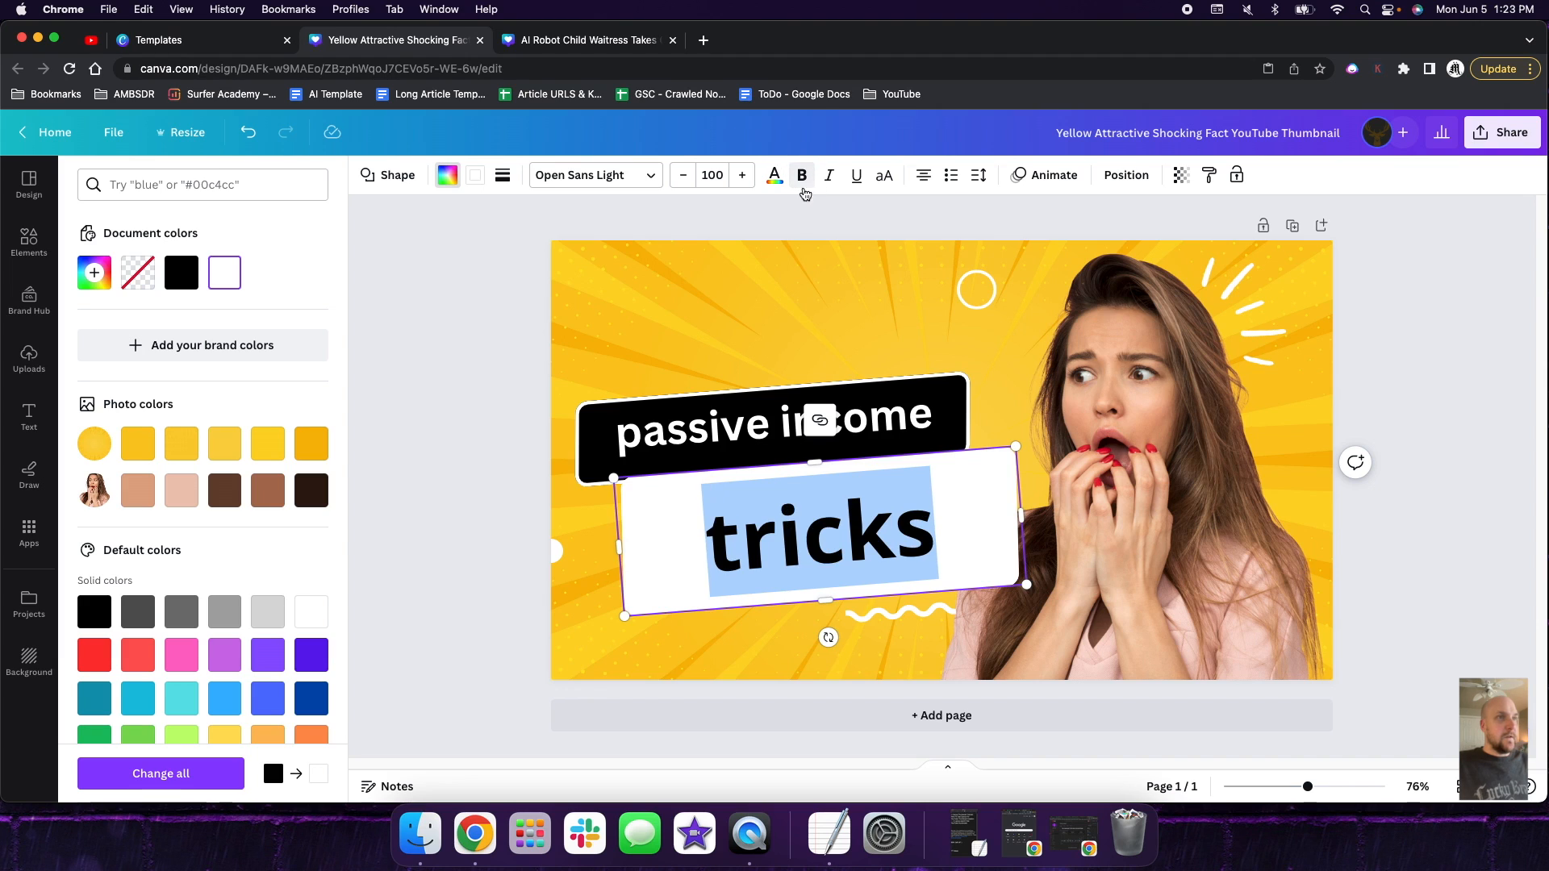
- Delete the white banner containing "tricks"
{"action": "left_click", "coordinate": [998, 379]}
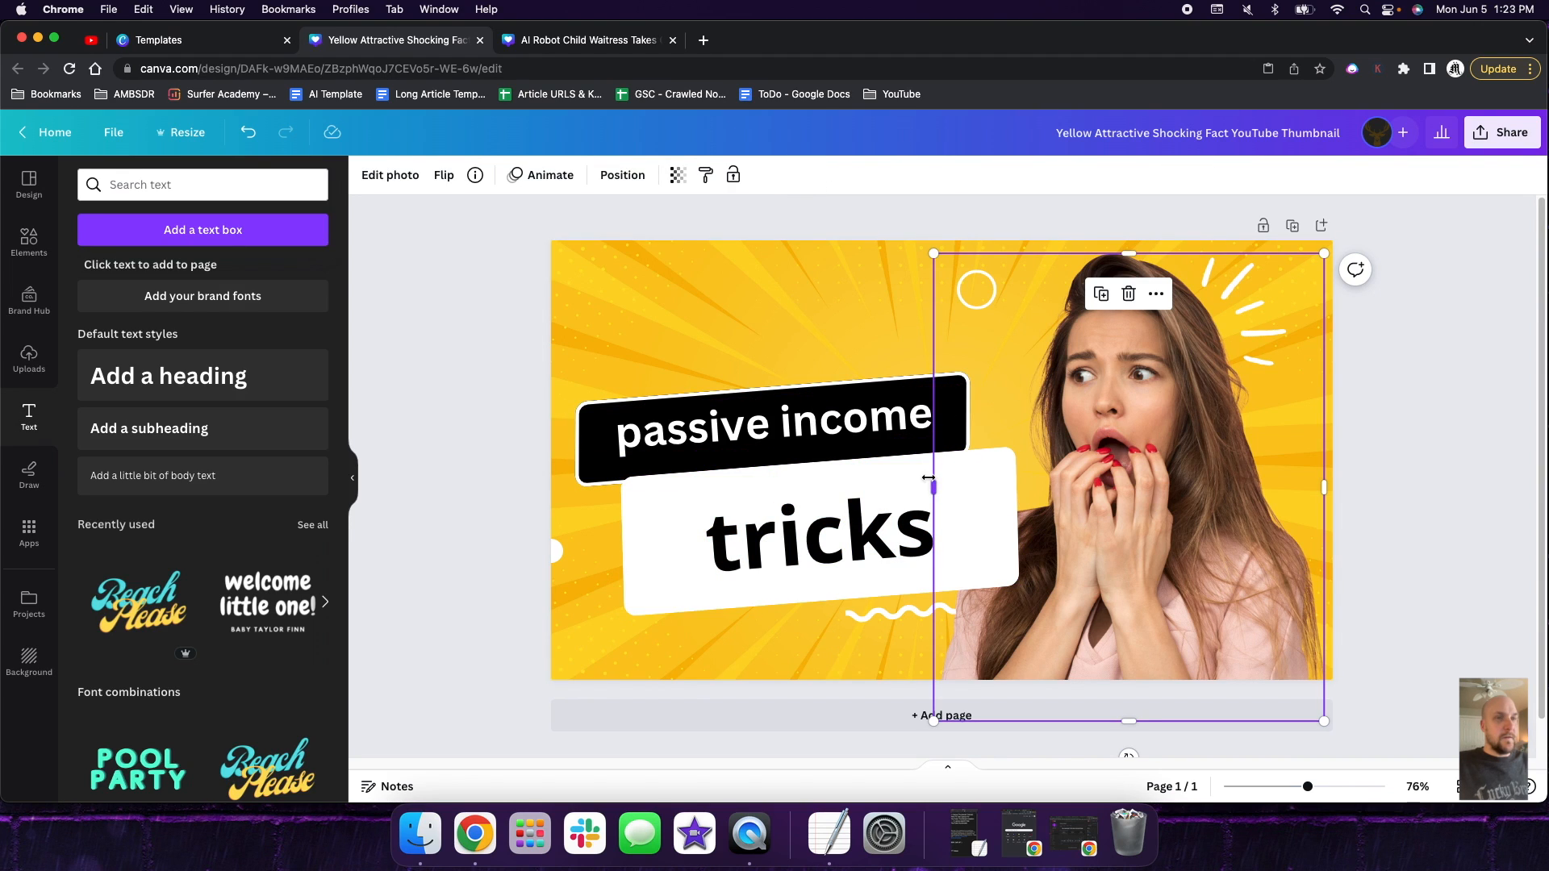
{"action": "left_click", "coordinate": [896, 477]}
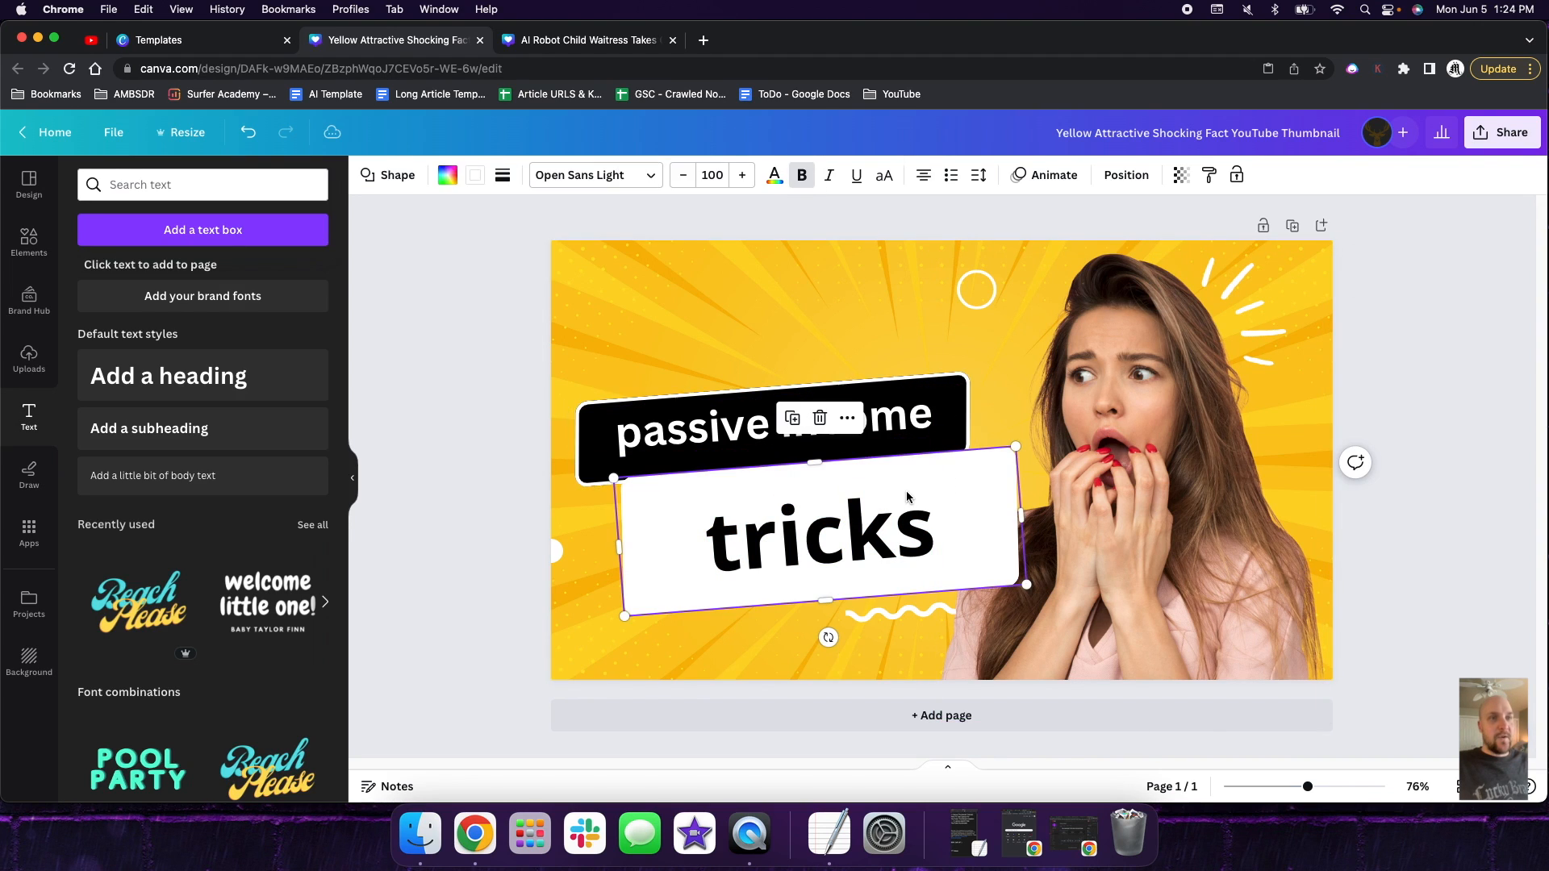
{"action": "key", "text": "Delete"}
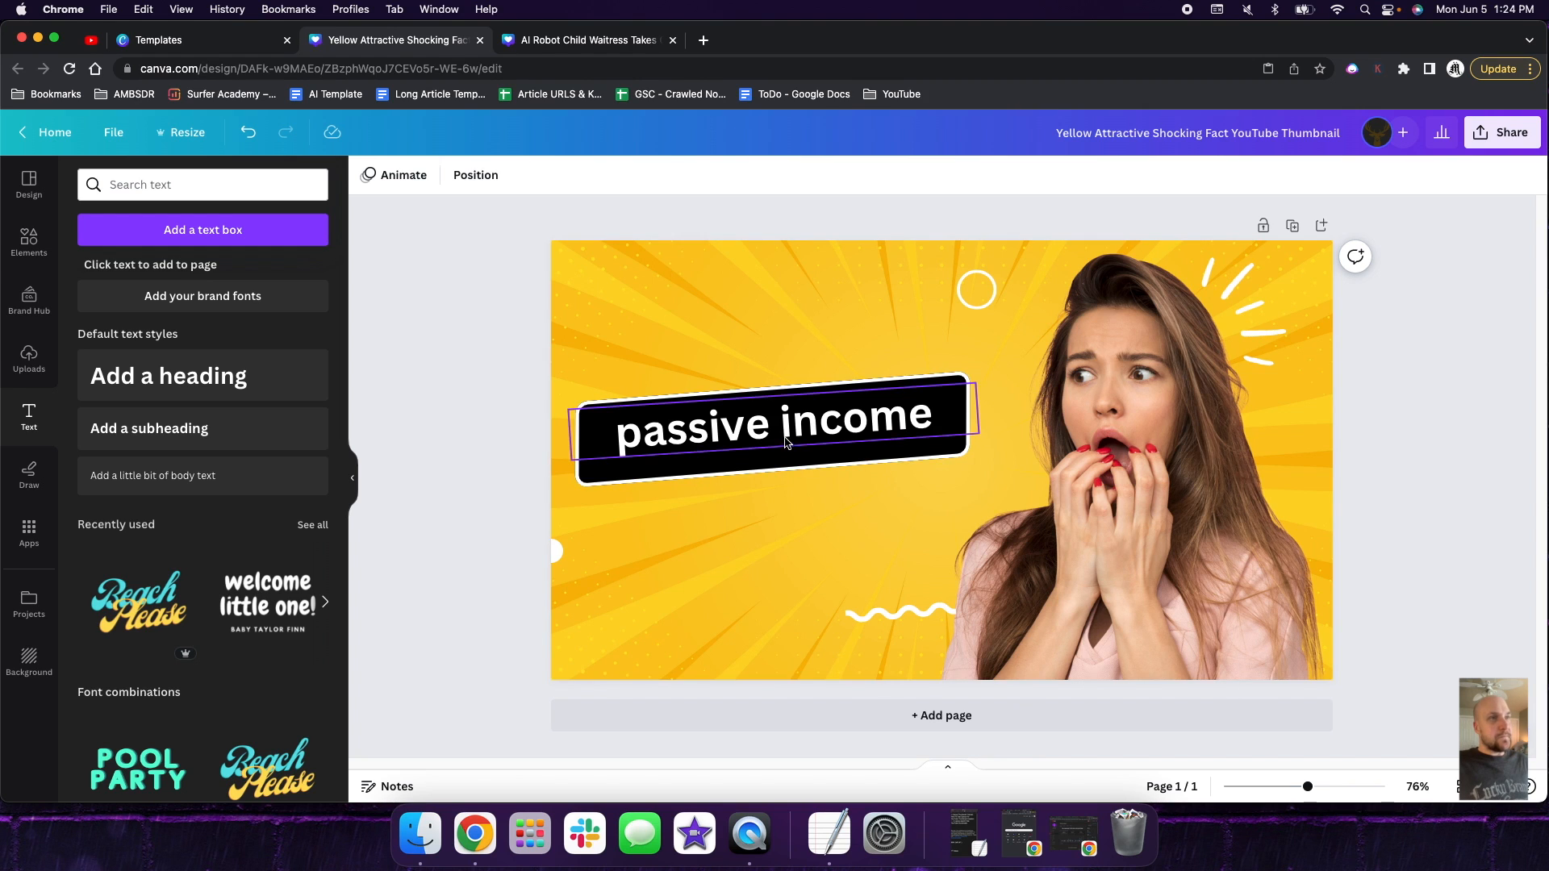
- Switch to YouTube to examine how little text MrBeast's thumbnails use, and return to the AI robot versus human design in Canva
{"action": "left_click", "coordinate": [94, 46]}
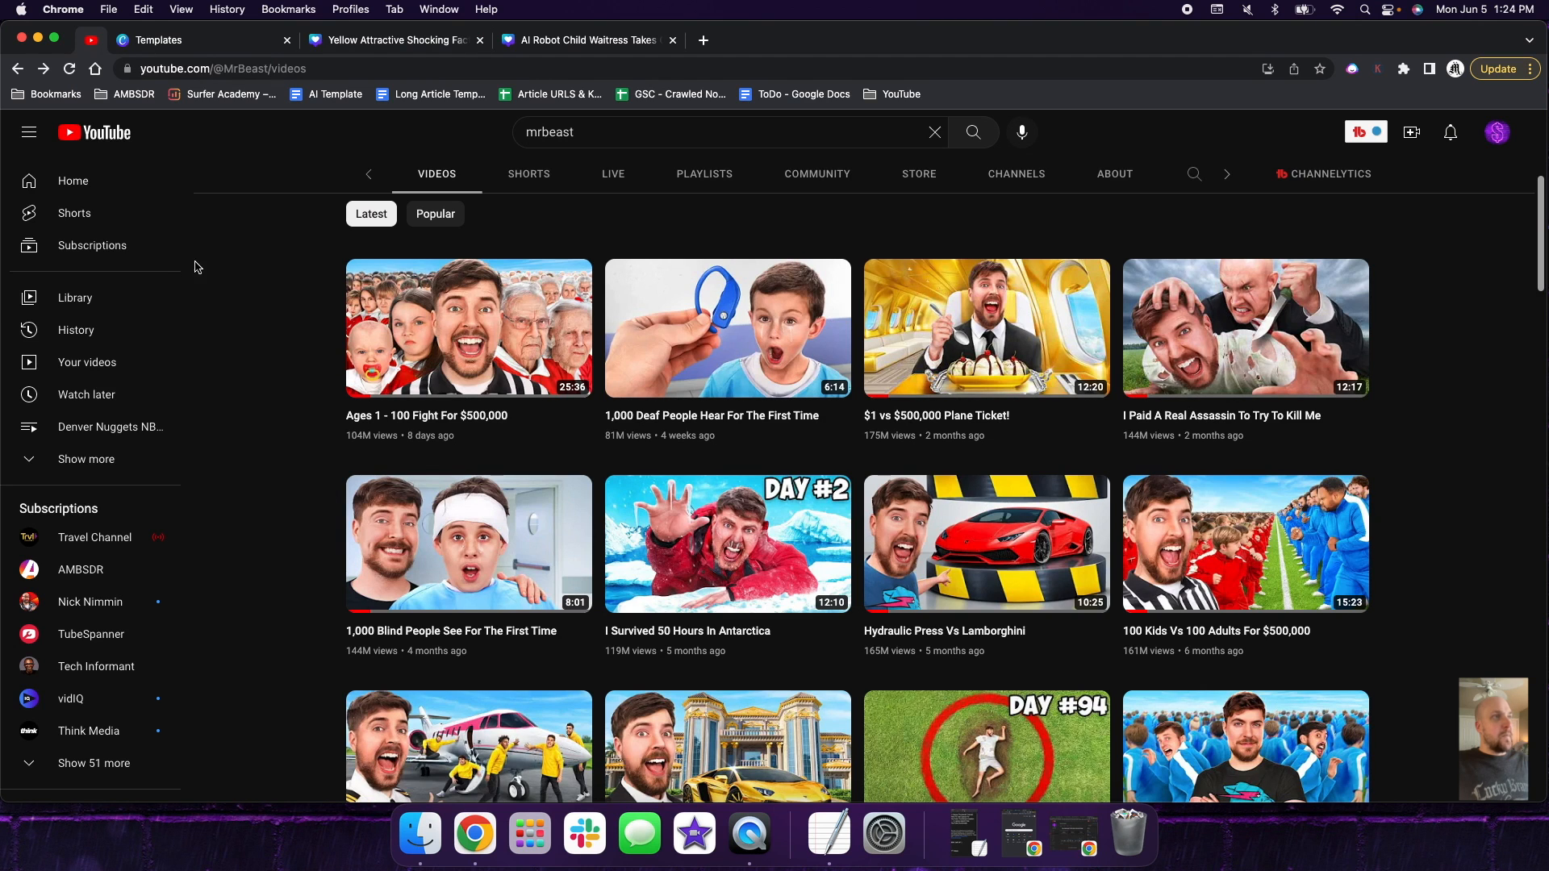
{"action": "scroll", "coordinate": [339, 311], "scroll_direction": "down", "scroll_amount": 1}
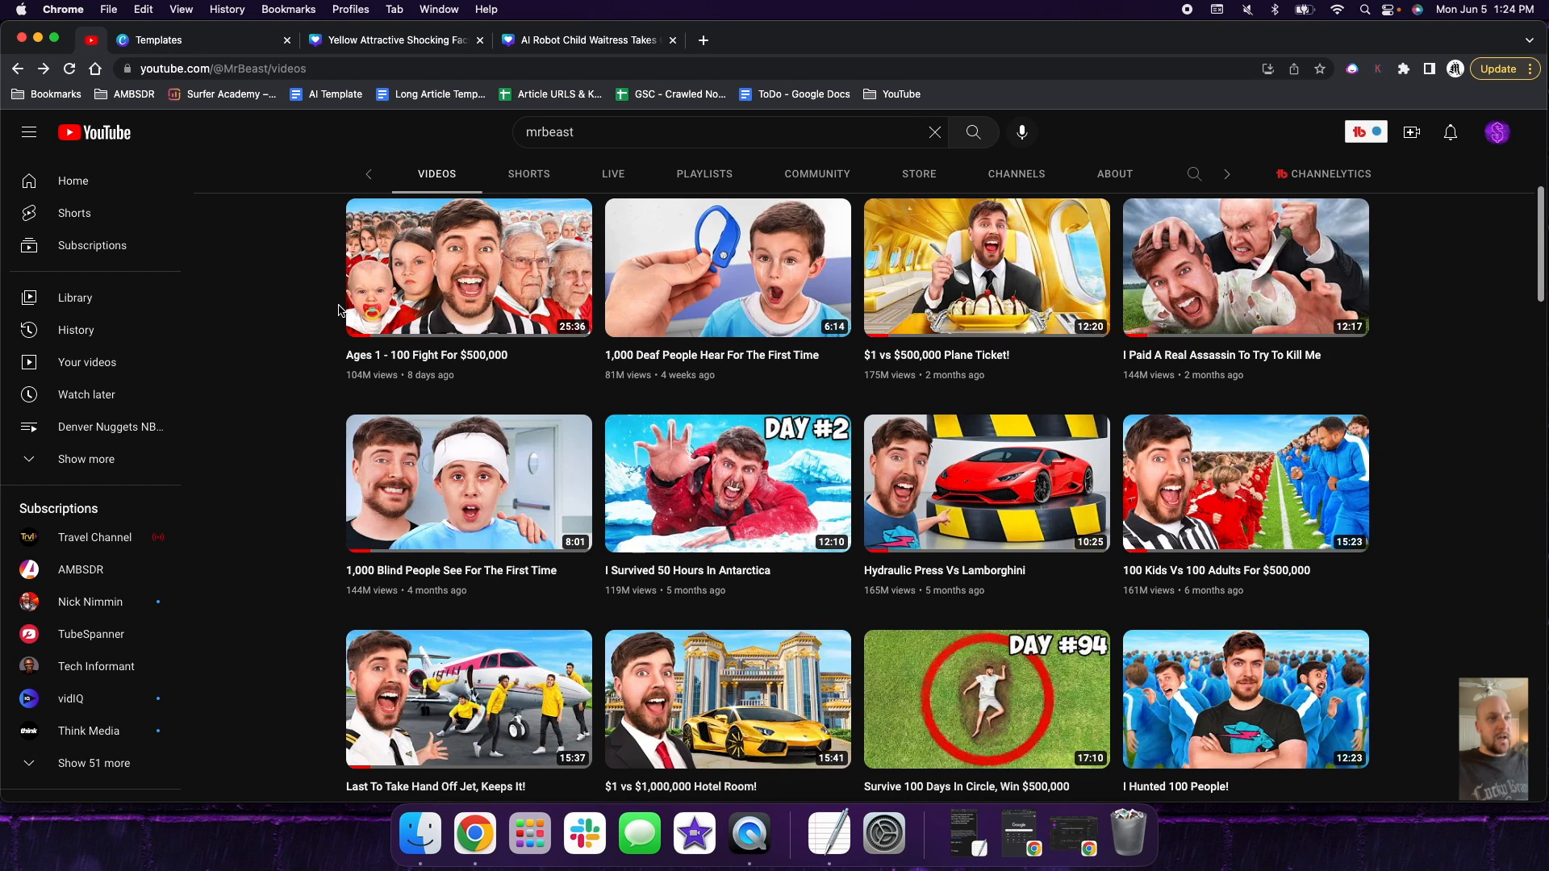
{"action": "scroll", "coordinate": [339, 310], "scroll_direction": "down", "scroll_amount": 2}
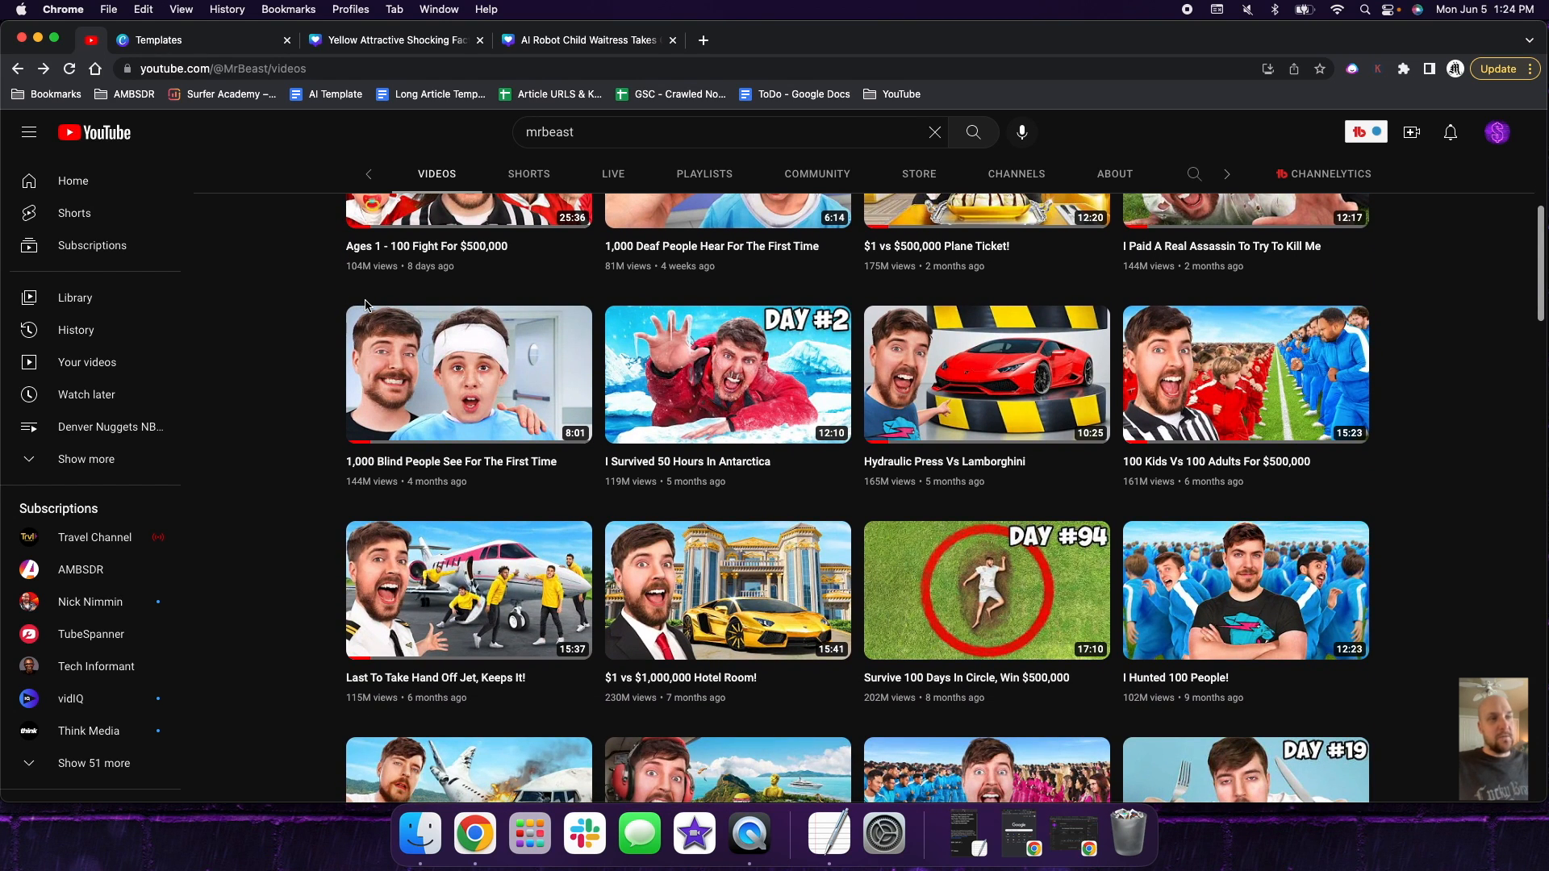
{"action": "mouse_move", "coordinate": [389, 311]}
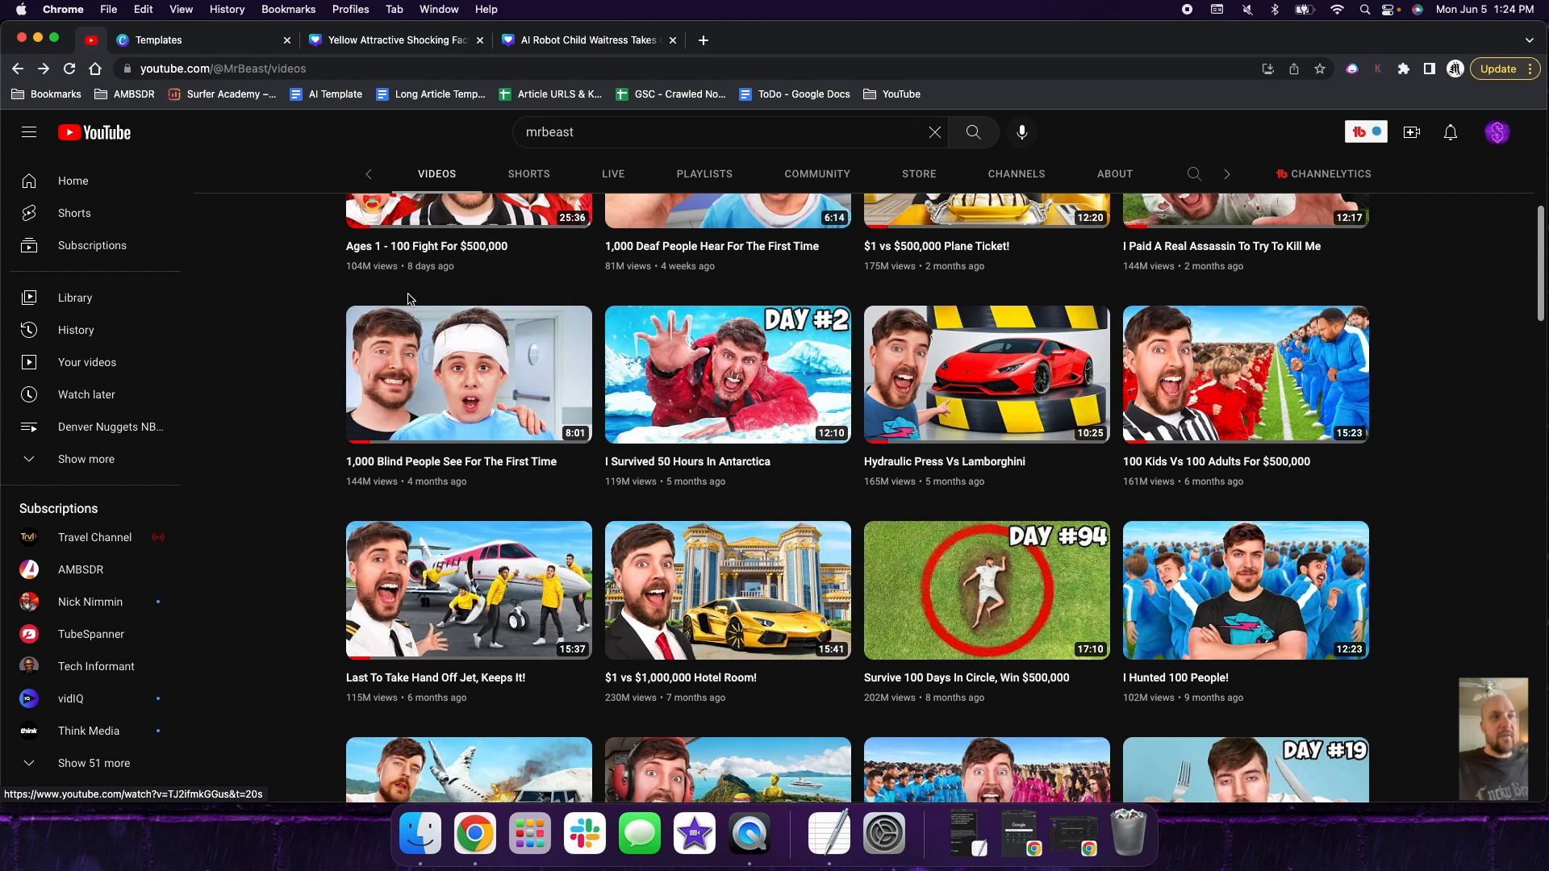
{"action": "scroll", "coordinate": [621, 327], "scroll_direction": "up", "scroll_amount": 5}
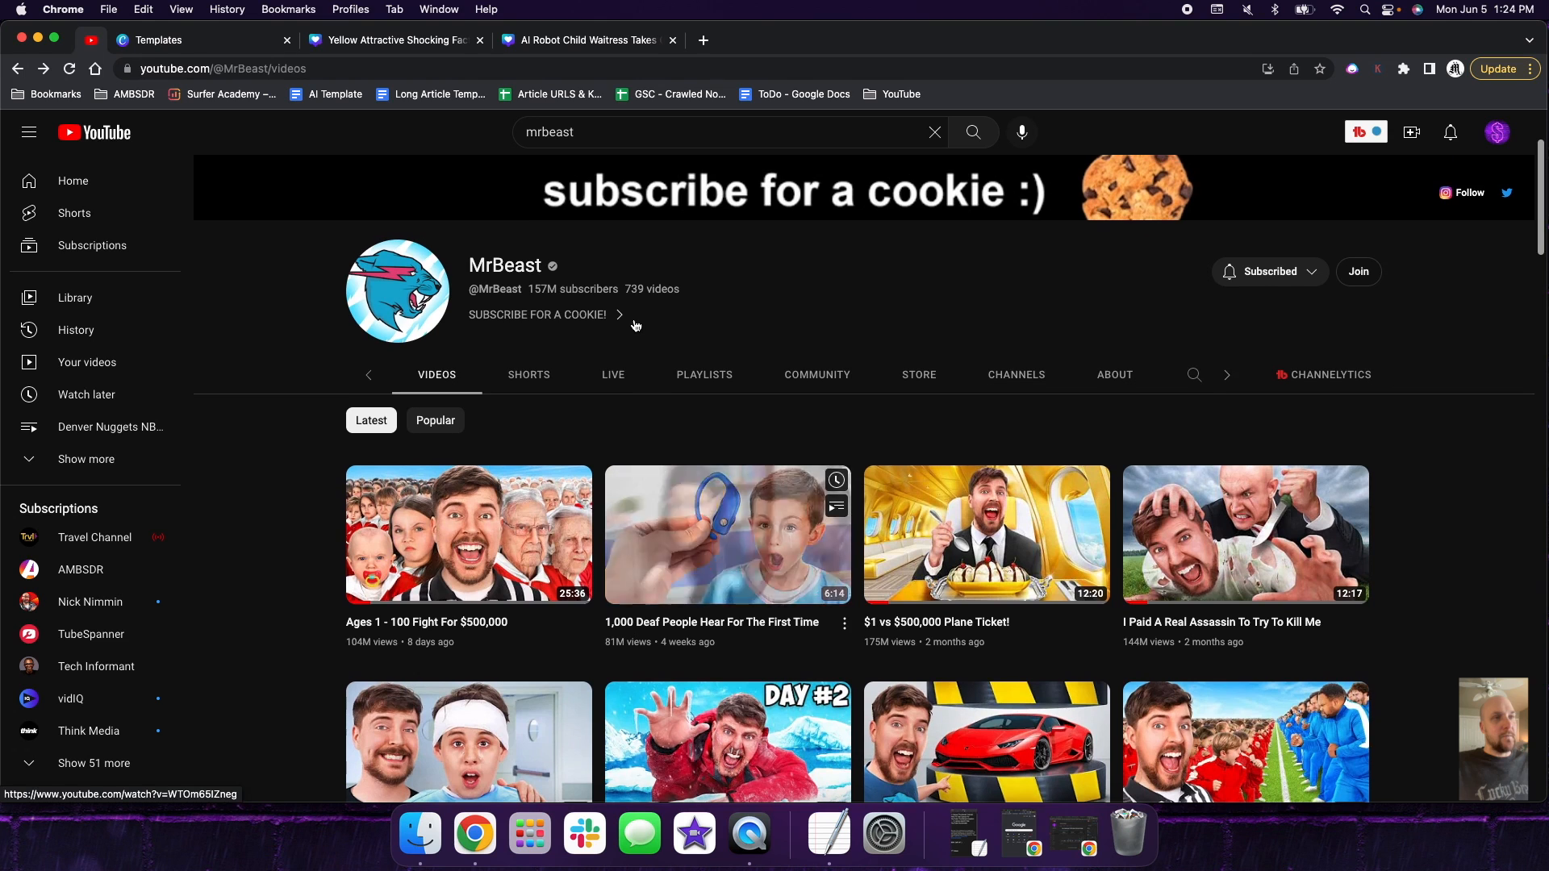
{"action": "scroll", "coordinate": [636, 323], "scroll_direction": "down", "scroll_amount": 3}
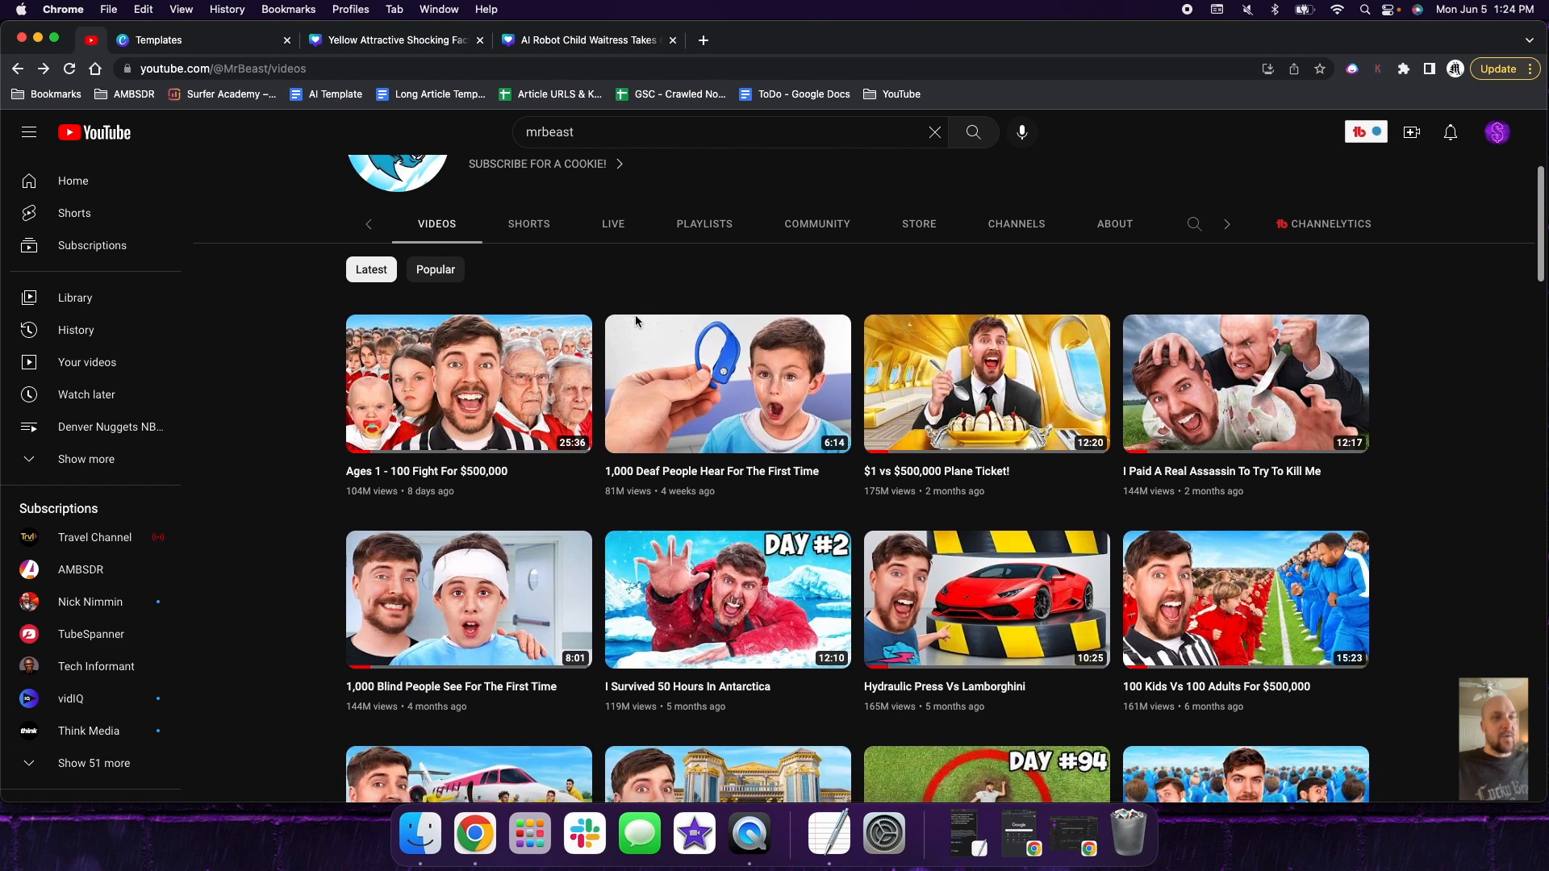
{"action": "scroll", "coordinate": [635, 321], "scroll_direction": "down", "scroll_amount": 1}
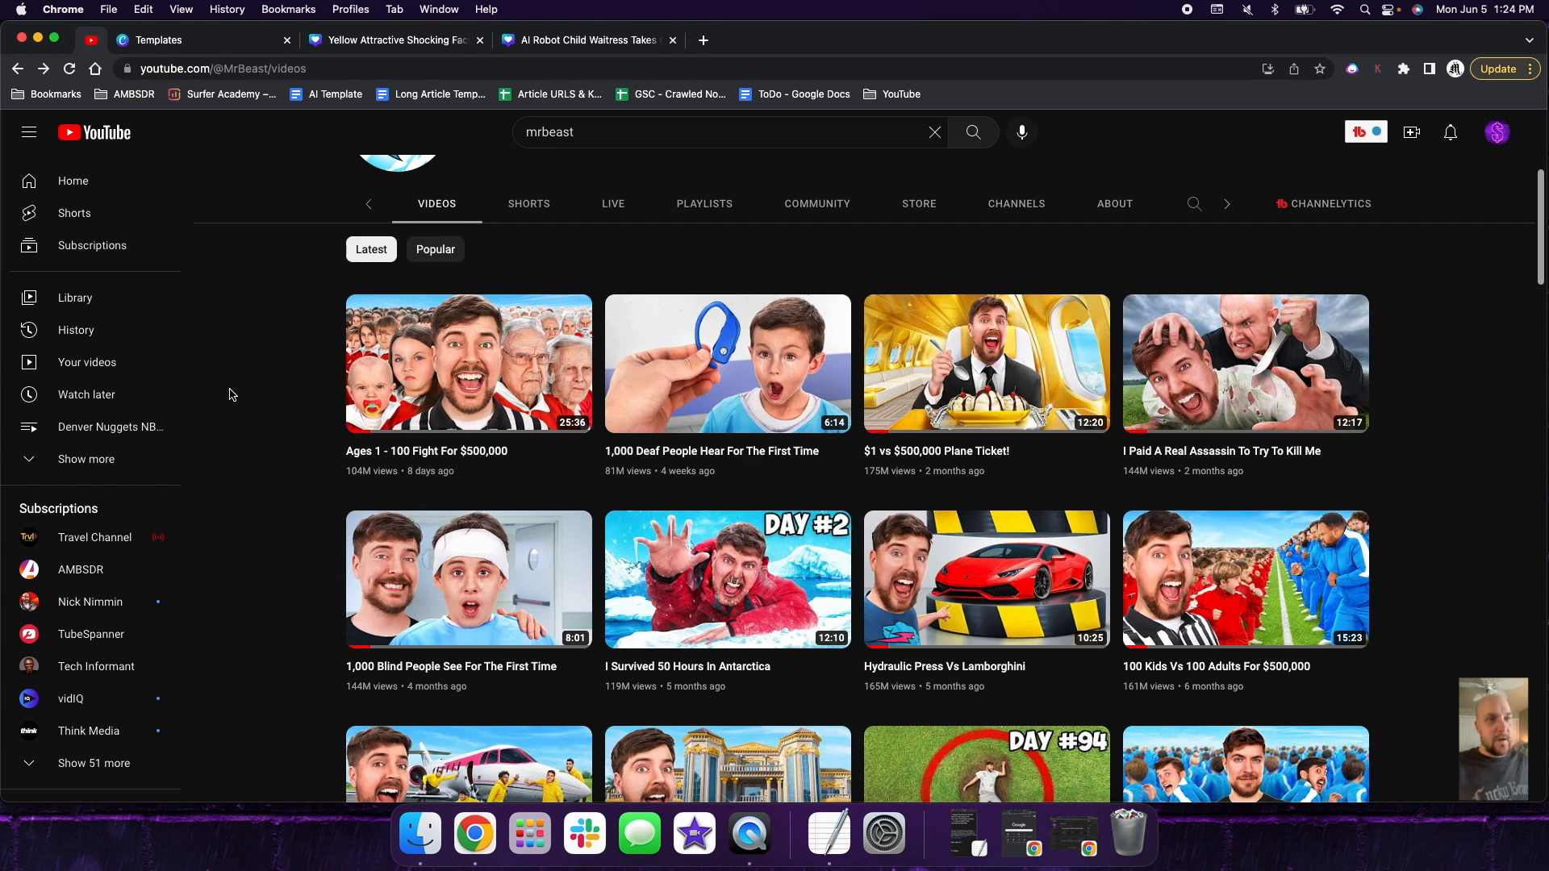
{"action": "left_click", "coordinate": [583, 42]}
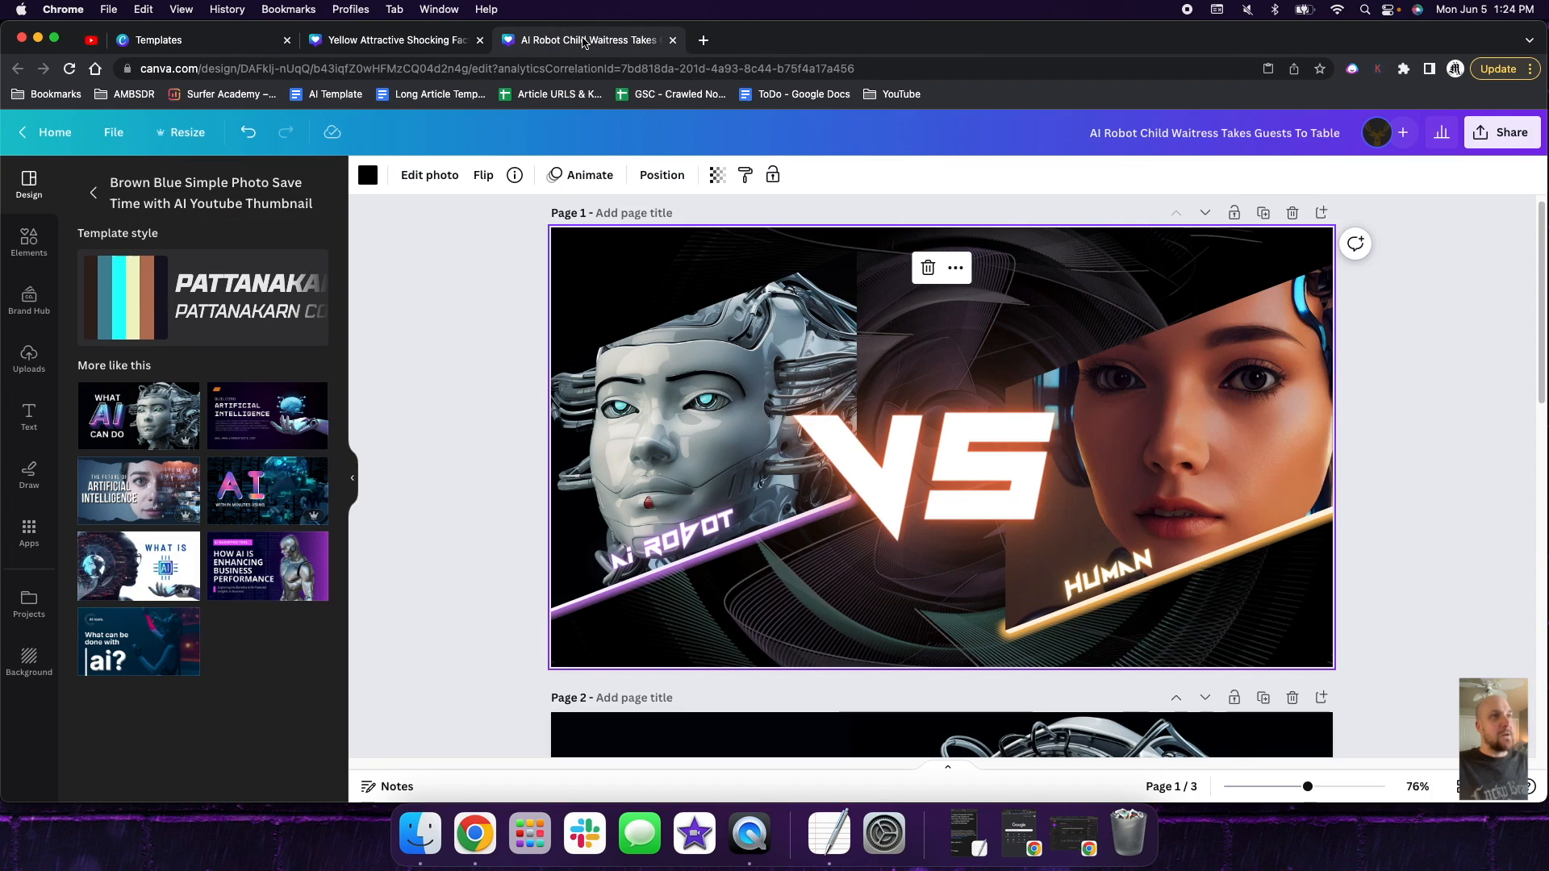